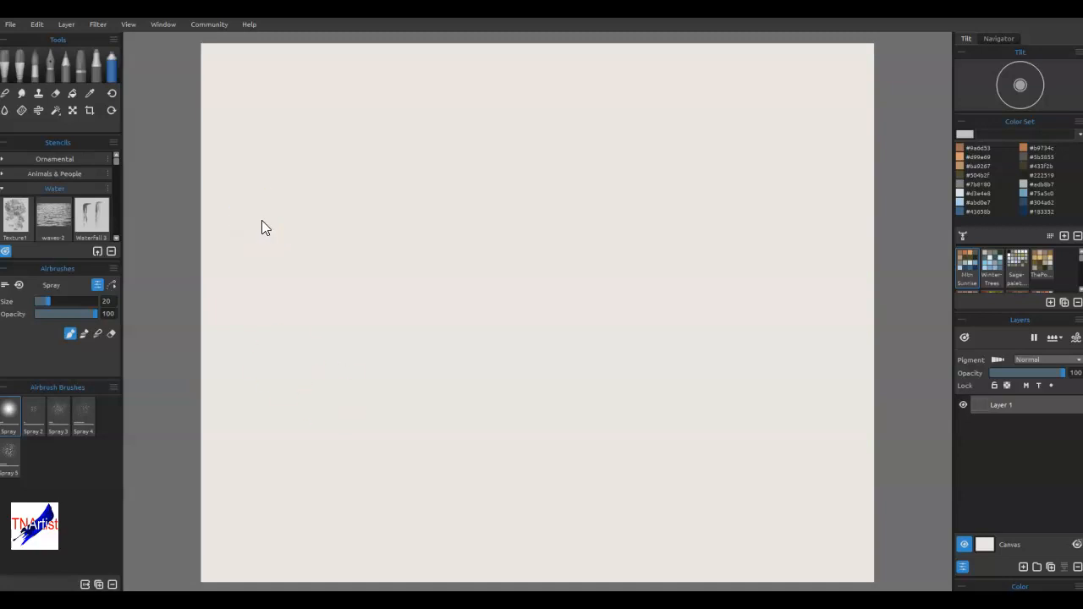
pyautogui.moveTo(732, 347)
pyautogui.mouseDown()
pyautogui.moveTo(758, 343)
pyautogui.moveTo(693, 360)
pyautogui.moveTo(759, 322)
pyautogui.mouseUp()
pyautogui.click(11, 25)
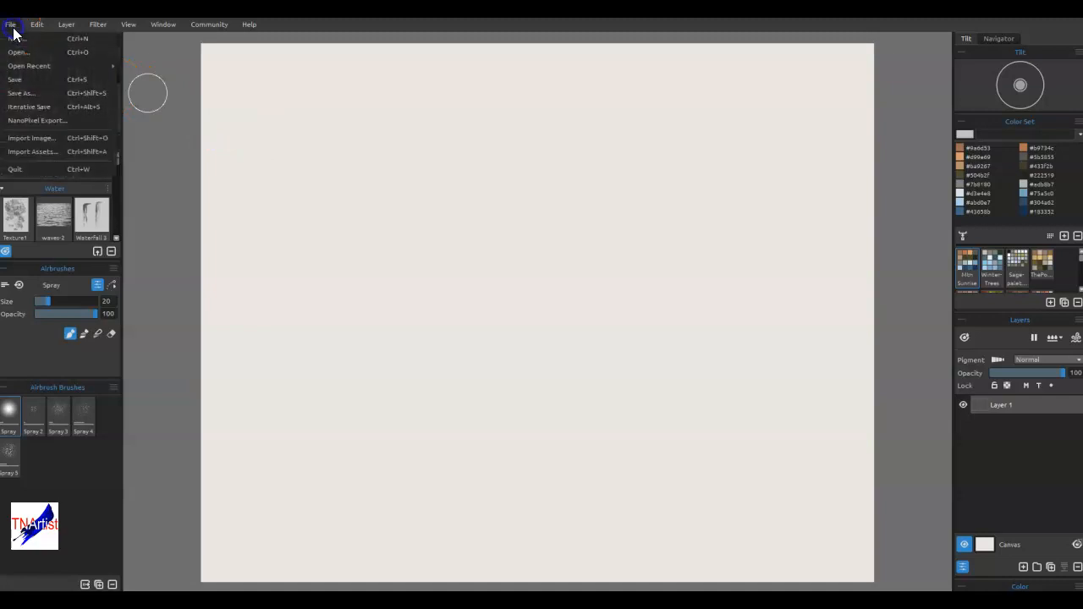
pyautogui.click(36, 121)
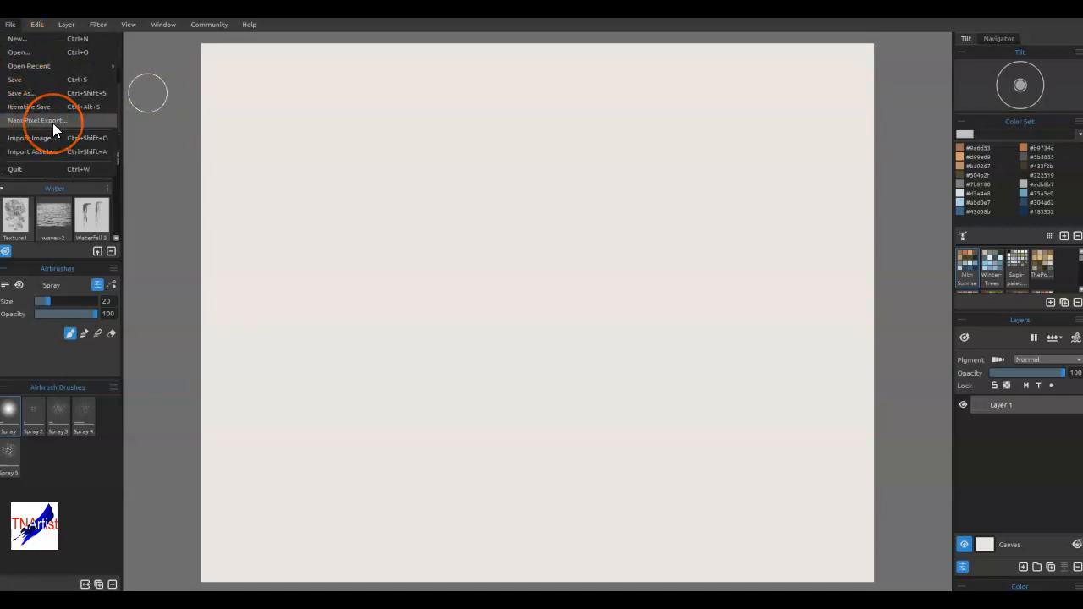
pyautogui.click(199, 144)
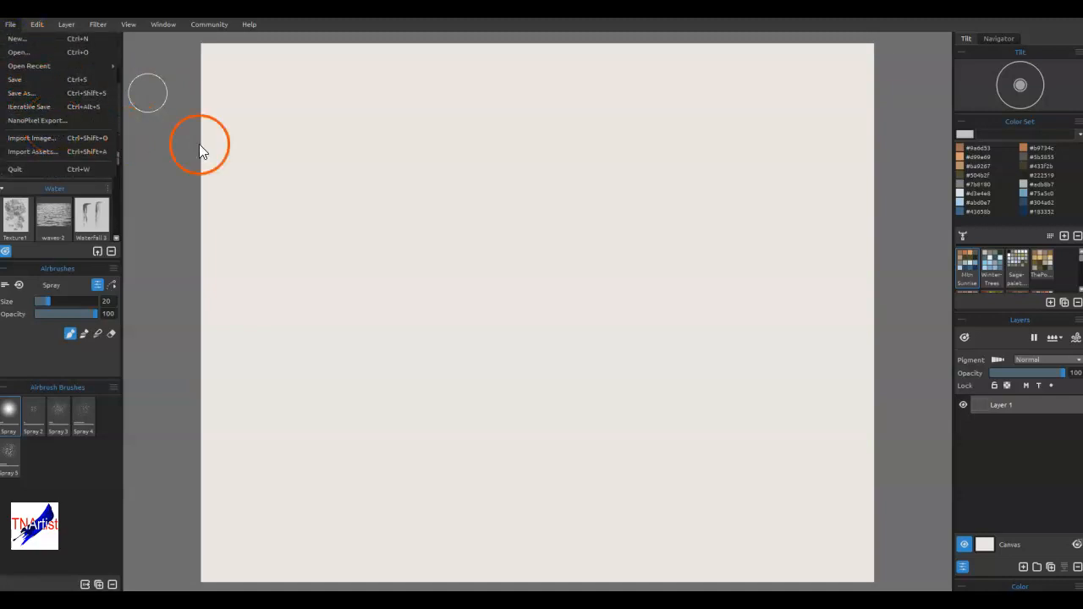
pyautogui.click(397, 170)
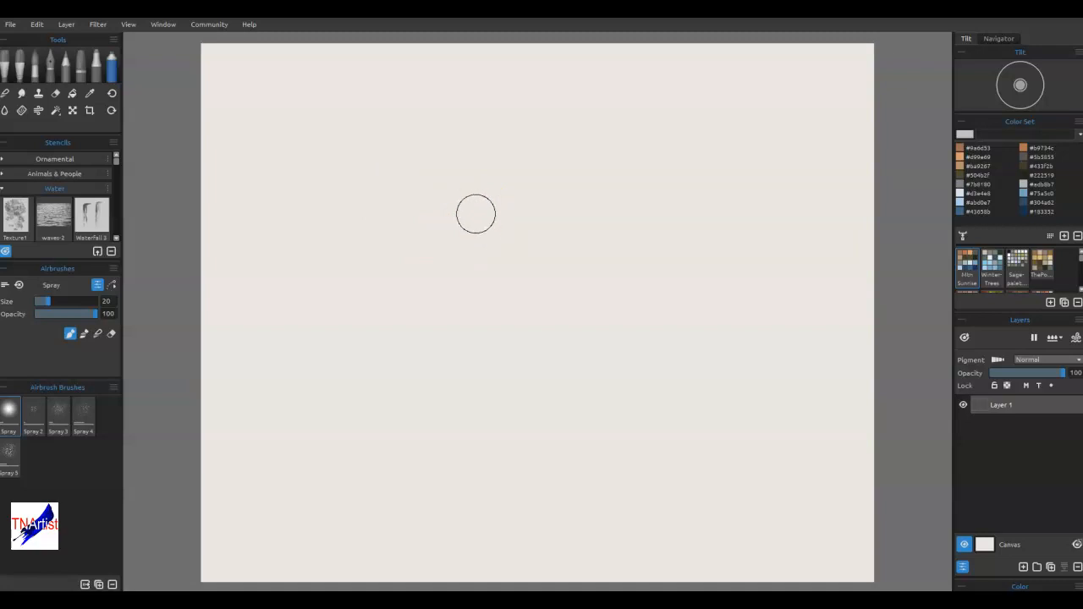
pyautogui.click(331, 317)
pyautogui.moveTo(302, 203)
pyautogui.mouseDown()
pyautogui.moveTo(322, 185)
pyautogui.moveTo(424, 182)
pyautogui.moveTo(337, 190)
pyautogui.moveTo(498, 207)
pyautogui.moveTo(416, 321)
pyautogui.moveTo(485, 341)
pyautogui.moveTo(360, 348)
pyautogui.moveTo(422, 227)
pyautogui.moveTo(303, 230)
pyautogui.moveTo(383, 217)
pyautogui.moveTo(228, 201)
pyautogui.moveTo(212, 141)
pyautogui.moveTo(327, 232)
pyautogui.moveTo(259, 234)
pyautogui.moveTo(310, 190)
pyautogui.moveTo(305, 276)
pyautogui.moveTo(336, 255)
pyautogui.moveTo(293, 295)
pyautogui.moveTo(234, 217)
pyautogui.moveTo(347, 211)
pyautogui.mouseUp()
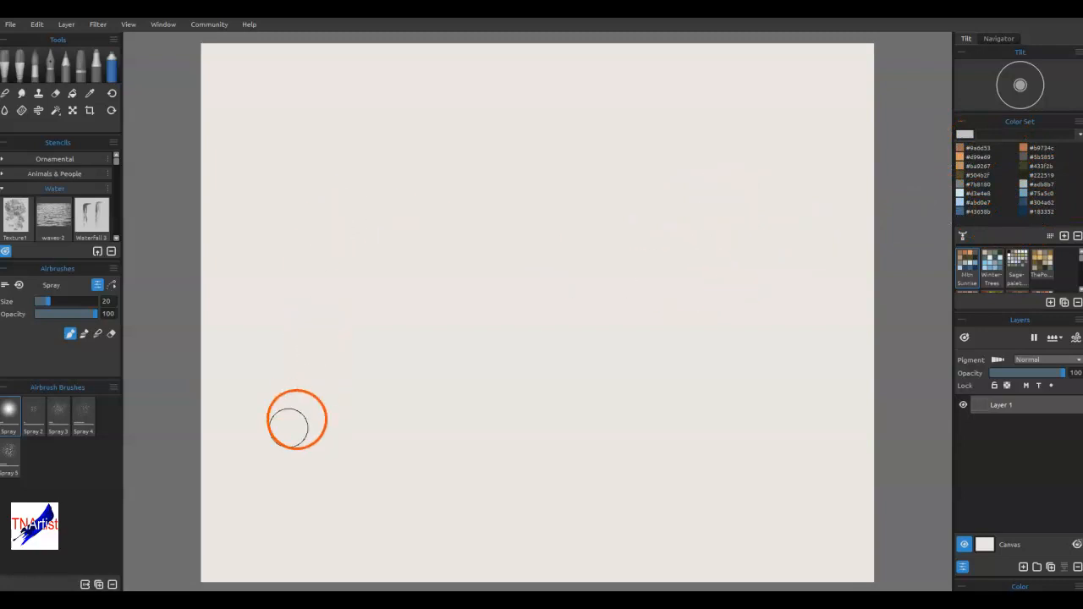
pyautogui.click(8, 69)
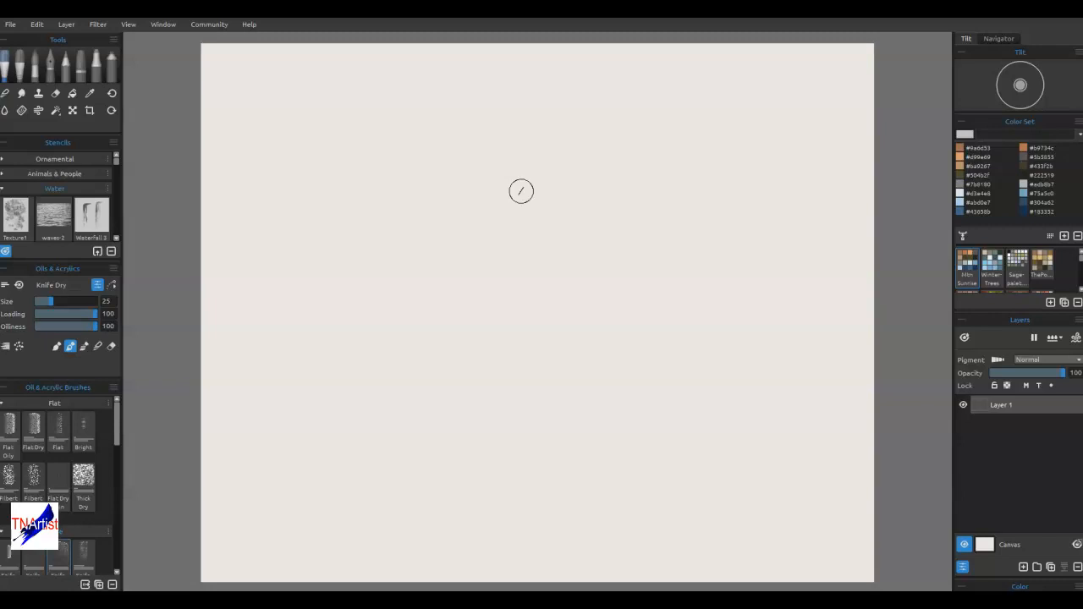
pyautogui.moveTo(494, 282)
pyautogui.mouseDown()
pyautogui.moveTo(431, 259)
pyautogui.moveTo(494, 237)
pyautogui.moveTo(488, 245)
pyautogui.moveTo(544, 254)
pyautogui.moveTo(515, 249)
pyautogui.moveTo(271, 296)
pyautogui.moveTo(237, 245)
pyautogui.moveTo(257, 302)
pyautogui.moveTo(259, 225)
pyautogui.moveTo(150, 228)
pyautogui.moveTo(689, 232)
pyautogui.moveTo(719, 215)
pyautogui.moveTo(423, 249)
pyautogui.moveTo(351, 246)
pyautogui.moveTo(351, 236)
pyautogui.mouseUp()
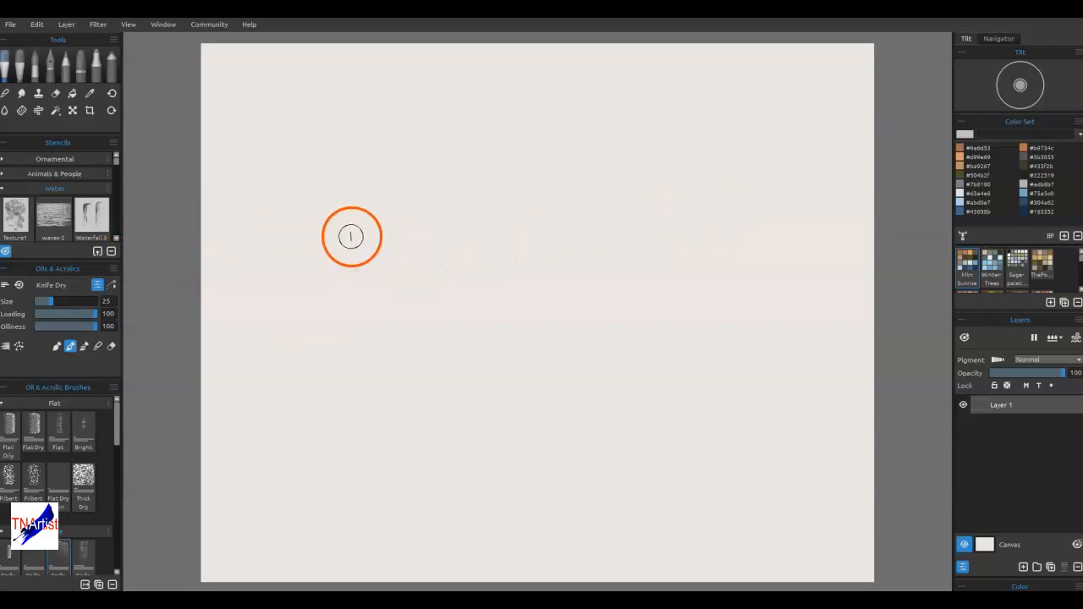
# - Fill Layer 1 with the medium blue #75a5c0, with Wet the Layer enabled for the fill
pyautogui.scroll(-2, 348, 237)
pyautogui.moveTo(482, 229)
pyautogui.mouseDown()
pyautogui.moveTo(581, 266)
pyautogui.moveTo(205, 154)
pyautogui.moveTo(943, 153)
pyautogui.moveTo(340, 173)
pyautogui.moveTo(804, 199)
pyautogui.moveTo(711, 223)
pyautogui.mouseUp()
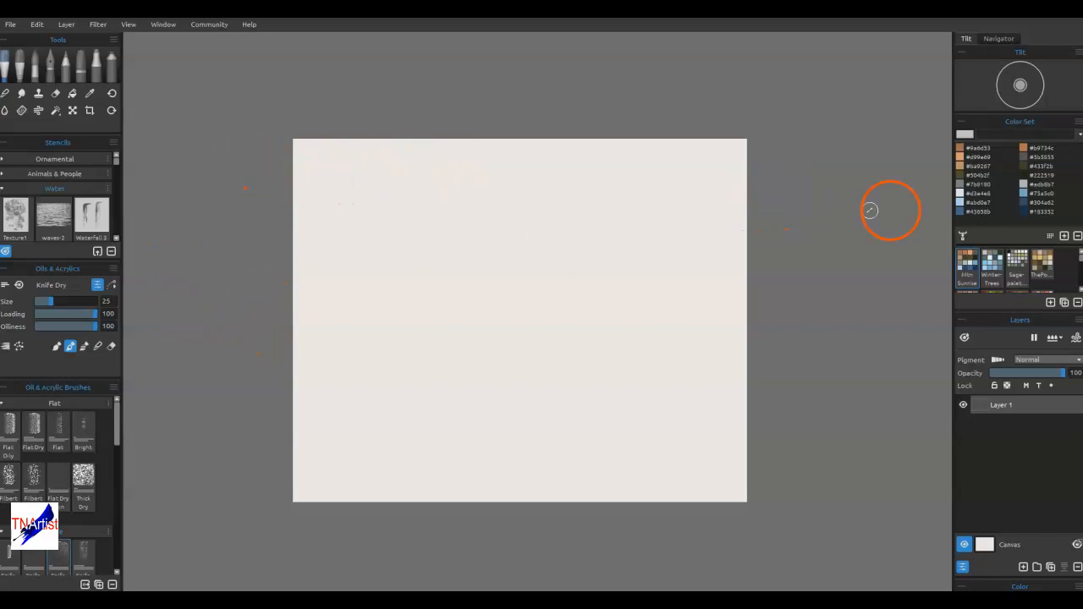
pyautogui.click(1023, 193)
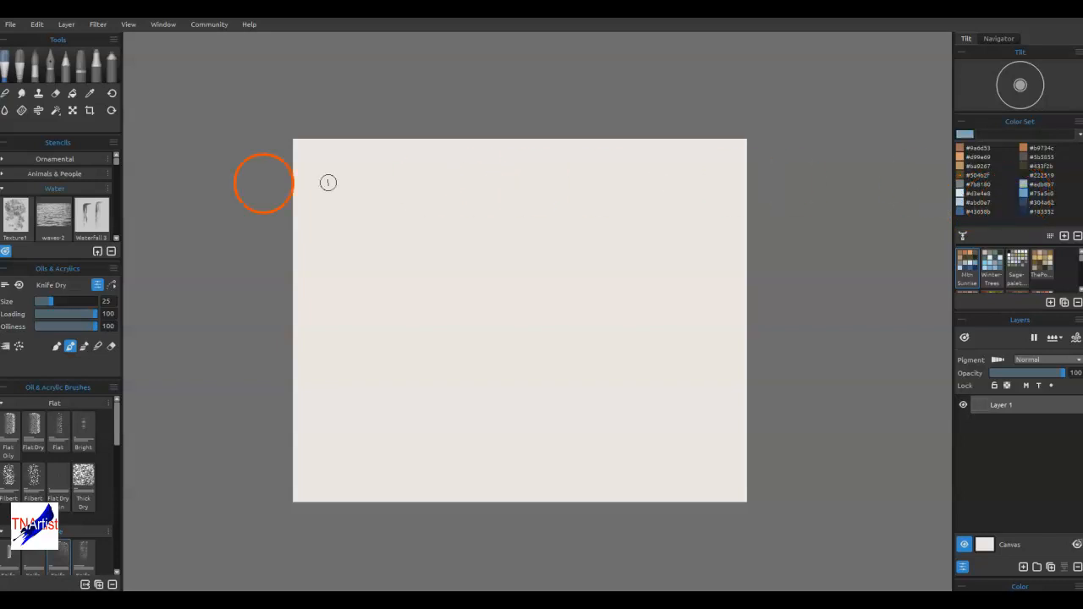
pyautogui.click(71, 90)
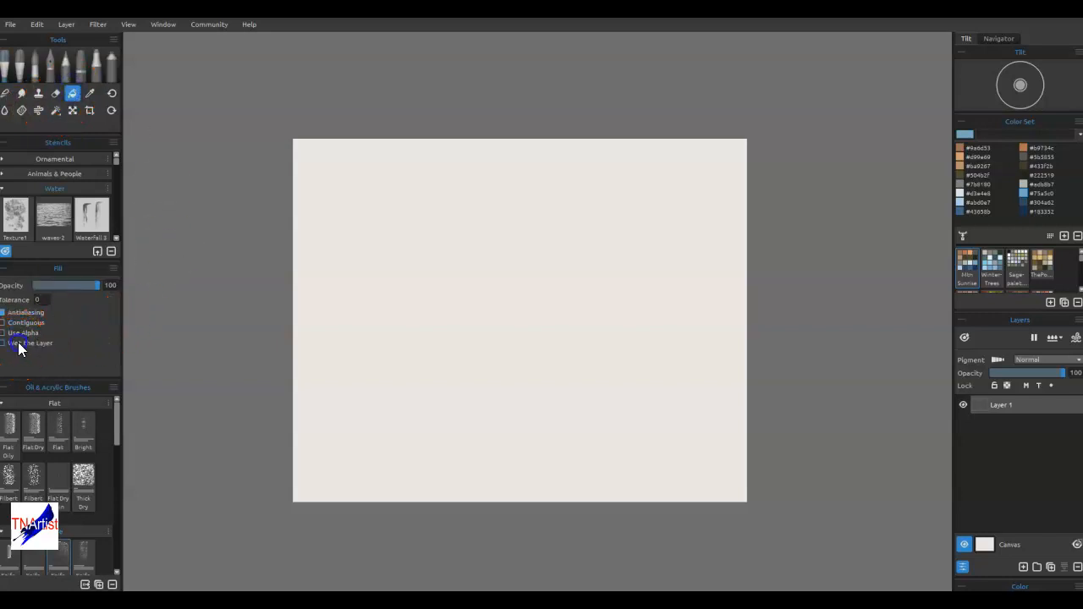
pyautogui.click(530, 307)
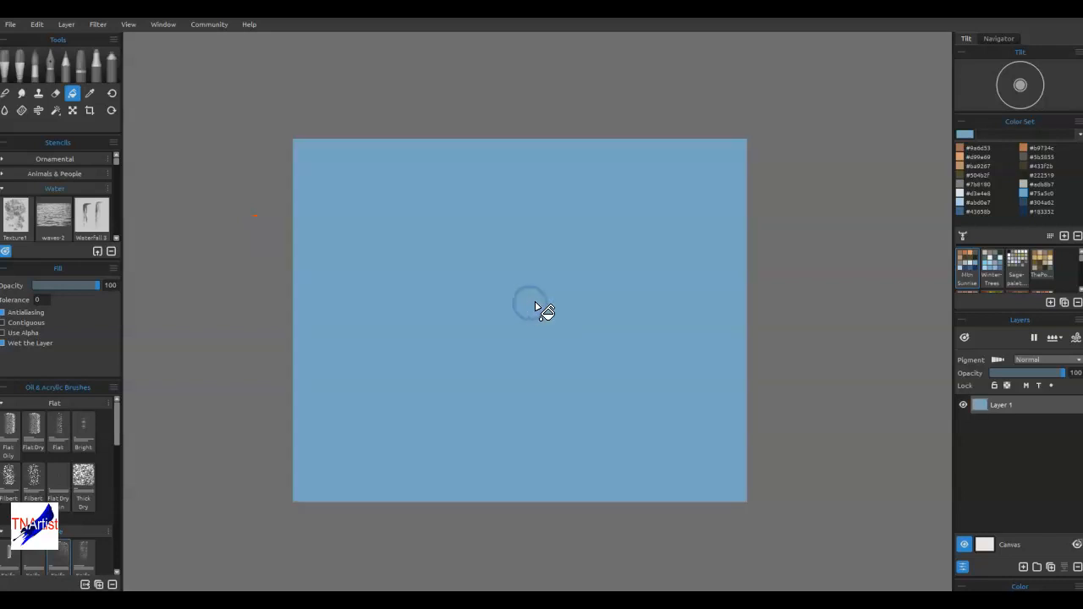
# - Set up the Spray airbrush at size 60 with the light blue #abd0e7 as the paint colour
pyautogui.click(113, 67)
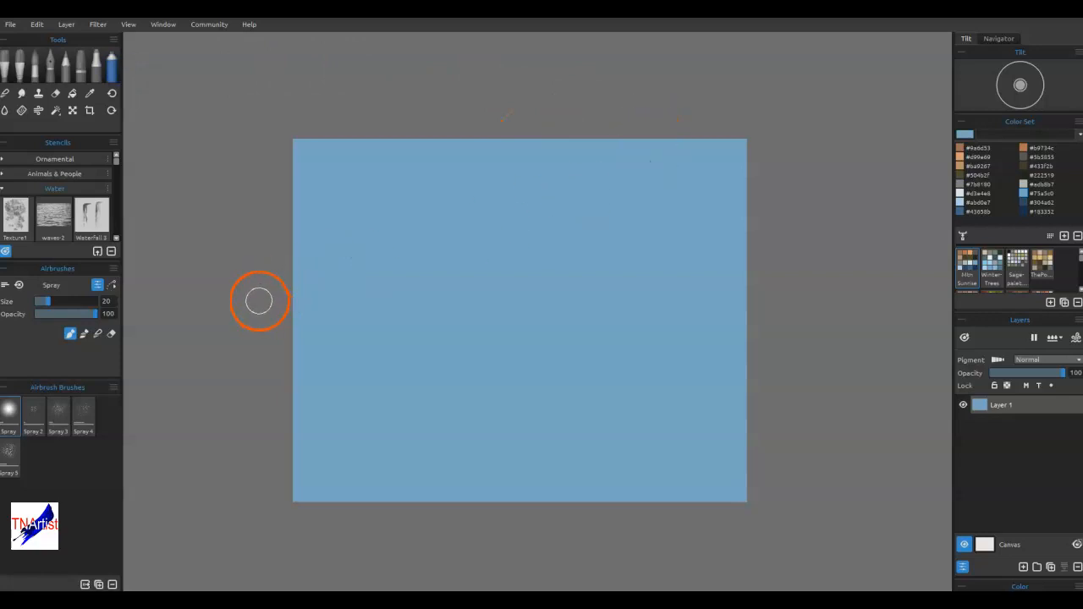
pyautogui.press(']')
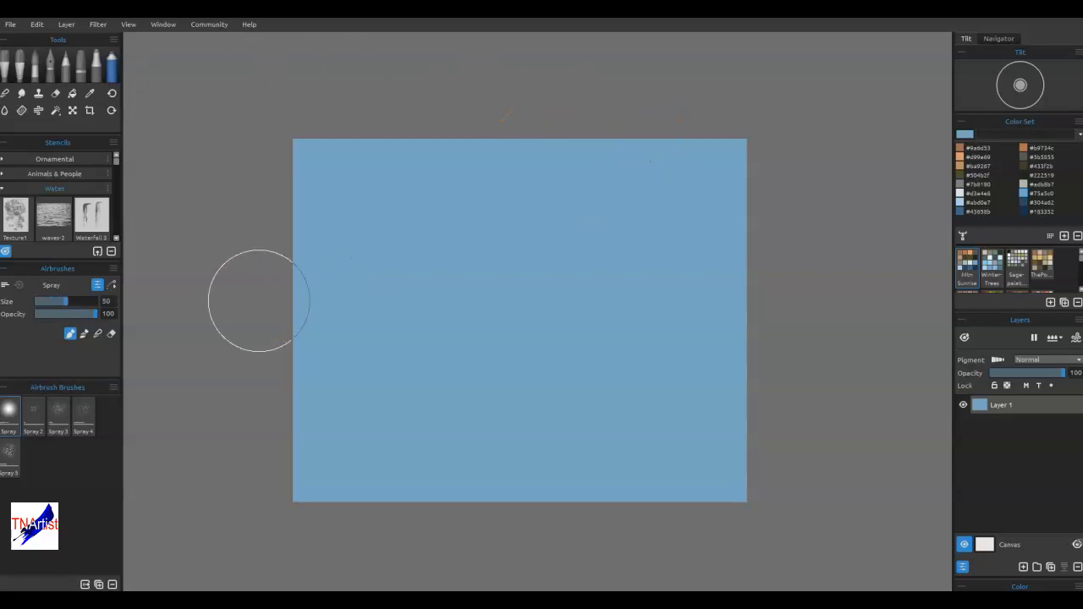
pyautogui.press(']')
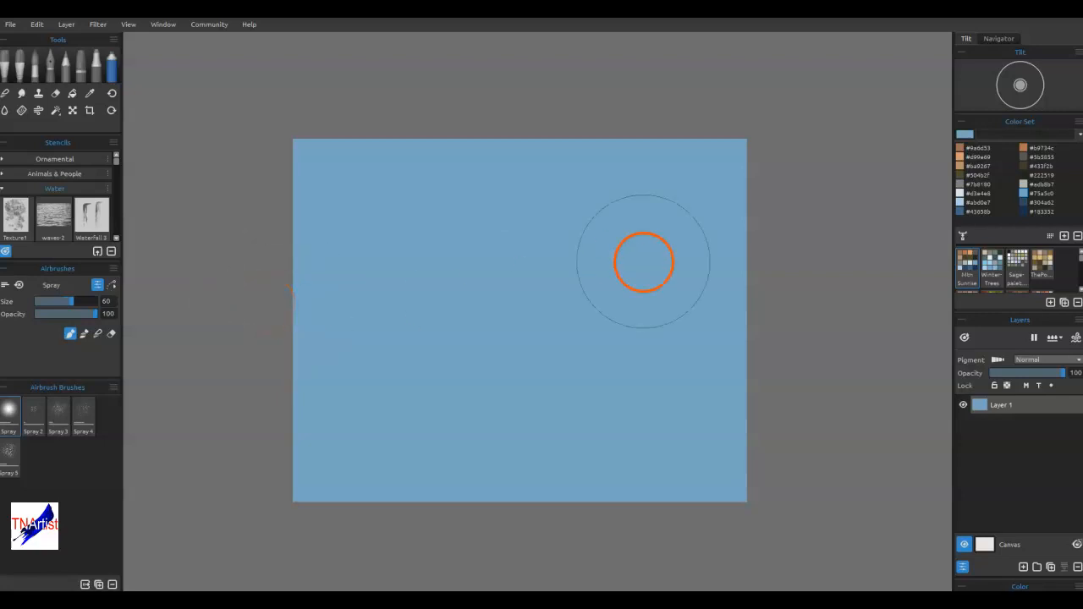
pyautogui.click(959, 203)
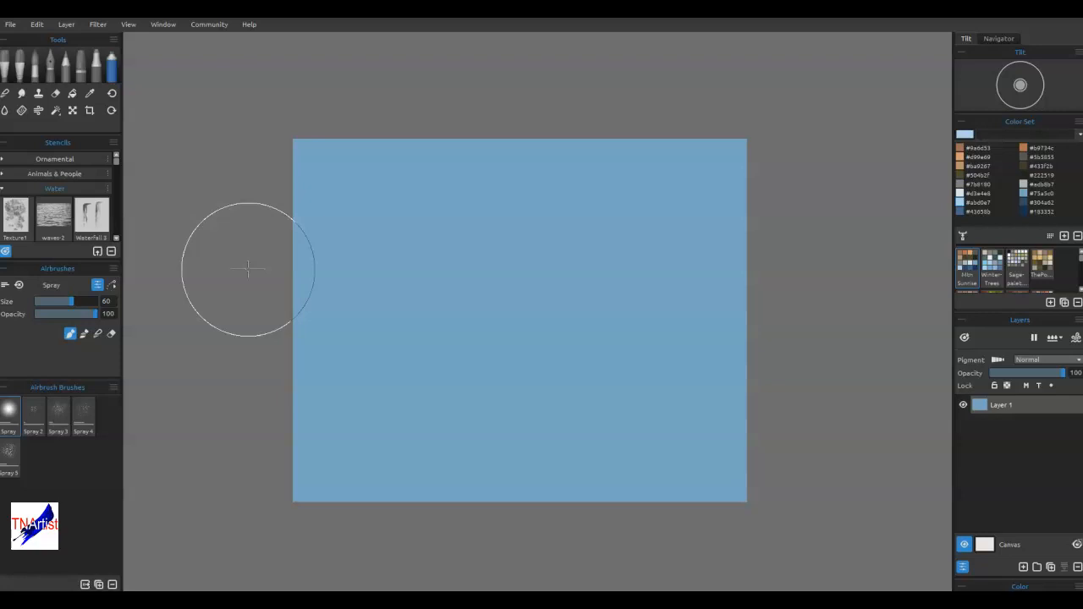
pyautogui.moveTo(248, 269)
pyautogui.mouseDown()
pyautogui.moveTo(670, 271)
pyautogui.moveTo(790, 256)
pyautogui.moveTo(782, 166)
pyautogui.moveTo(799, 327)
pyautogui.moveTo(782, 438)
pyautogui.moveTo(810, 257)
pyautogui.moveTo(806, 265)
pyautogui.mouseUp()
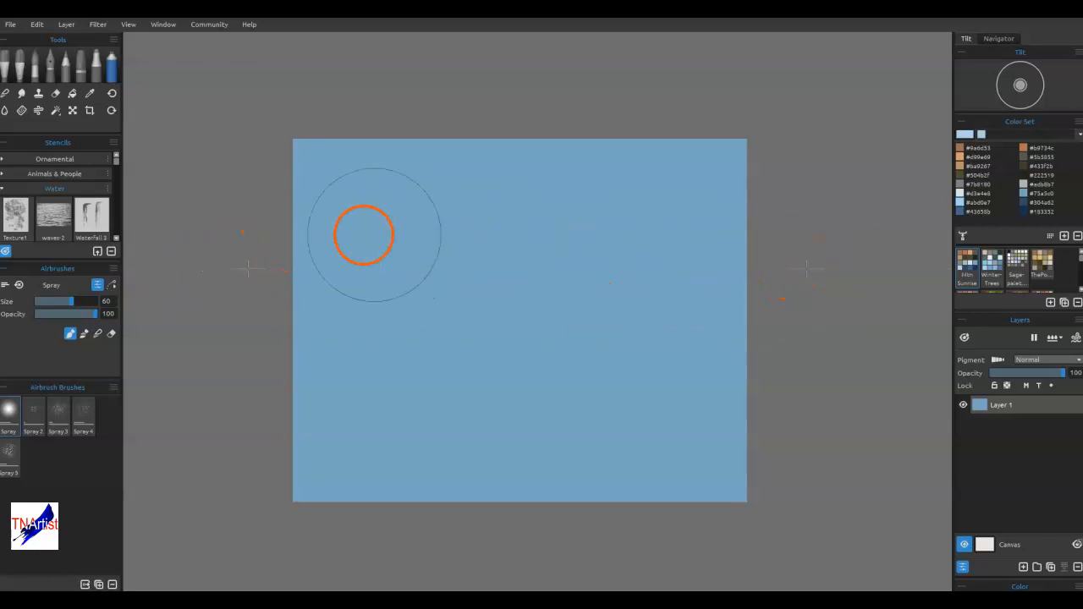
pyautogui.moveTo(259, 259)
pyautogui.mouseDown()
pyautogui.moveTo(282, 232)
pyautogui.moveTo(291, 375)
pyautogui.moveTo(290, 339)
pyautogui.moveTo(304, 325)
pyautogui.moveTo(500, 257)
pyautogui.moveTo(607, 302)
pyautogui.moveTo(765, 268)
pyautogui.moveTo(629, 302)
pyautogui.moveTo(708, 327)
pyautogui.moveTo(764, 382)
pyautogui.moveTo(615, 389)
pyautogui.mouseUp()
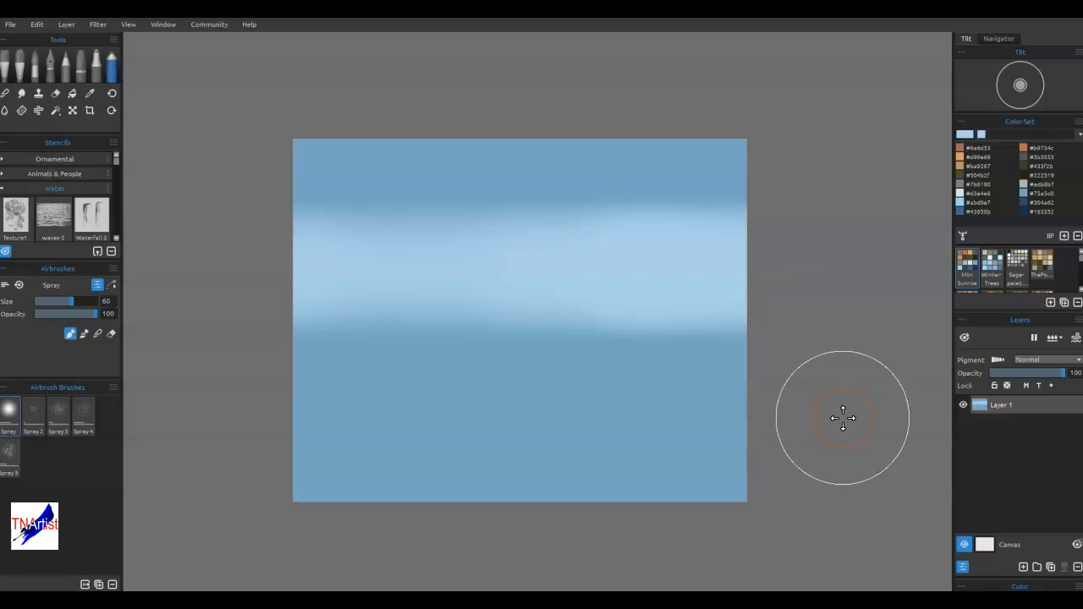
pyautogui.moveTo(843, 418); pyautogui.dragTo(843, 418)
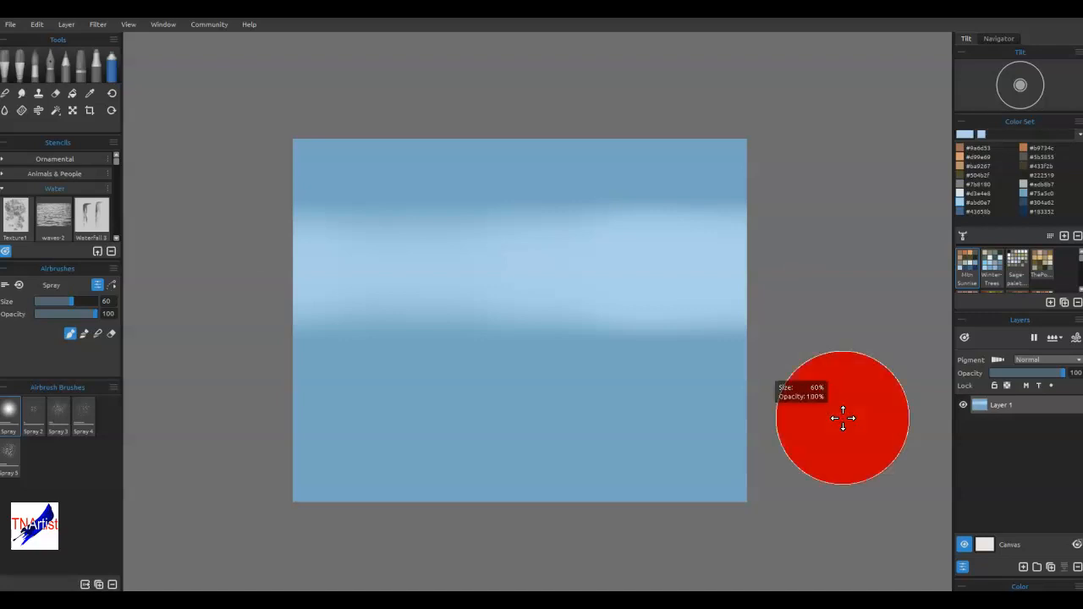
pyautogui.hotkey('ctrl', 'z')
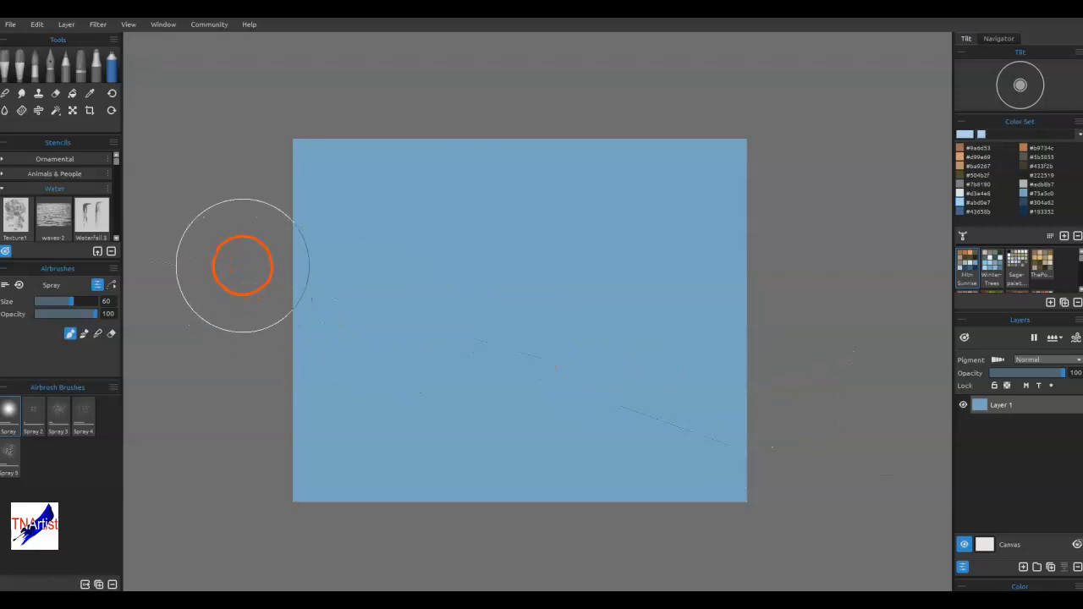
# - Airbrush broad horizontal light blue strokes across the upper and middle canvas to build a soft glow in the sky
pyautogui.moveTo(242, 265)
pyautogui.mouseDown()
pyautogui.moveTo(839, 280)
pyautogui.moveTo(823, 262)
pyautogui.mouseUp()
pyautogui.keyDown('shift'); pyautogui.click(822, 263); pyautogui.keyUp('shift')
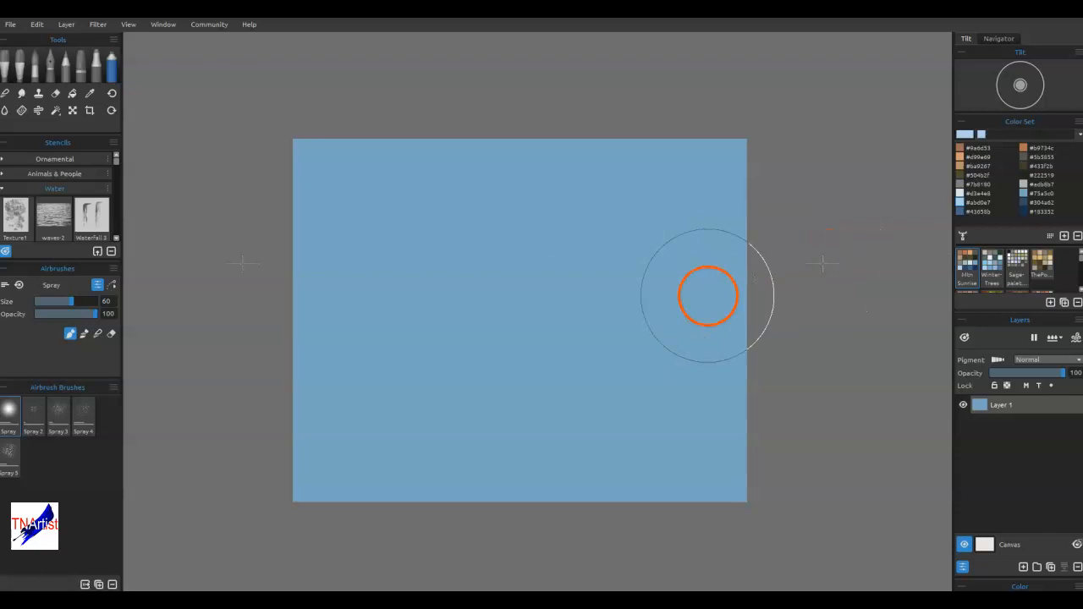
pyautogui.moveTo(255, 269)
pyautogui.mouseDown()
pyautogui.moveTo(793, 257)
pyautogui.moveTo(625, 252)
pyautogui.moveTo(296, 286)
pyautogui.moveTo(829, 288)
pyautogui.mouseUp()
pyautogui.moveTo(244, 325); pyautogui.dragTo(821, 330)
pyautogui.moveTo(291, 226); pyautogui.dragTo(736, 225)
pyautogui.moveTo(378, 214); pyautogui.dragTo(680, 218)
pyautogui.moveTo(294, 218); pyautogui.dragTo(628, 182)
pyautogui.moveTo(324, 248); pyautogui.dragTo(709, 296)
pyautogui.moveTo(286, 343); pyautogui.dragTo(295, 342)
pyautogui.moveTo(337, 236); pyautogui.dragTo(343, 233)
pyautogui.moveTo(274, 212); pyautogui.dragTo(775, 205)
pyautogui.moveTo(291, 269); pyautogui.dragTo(312, 278)
pyautogui.moveTo(352, 341)
pyautogui.mouseDown()
pyautogui.moveTo(383, 341)
pyautogui.moveTo(259, 346)
pyautogui.moveTo(677, 341)
pyautogui.moveTo(661, 347)
pyautogui.moveTo(786, 356)
pyautogui.mouseUp()
pyautogui.moveTo(307, 329); pyautogui.dragTo(699, 327)
pyautogui.moveTo(283, 225)
pyautogui.mouseDown()
pyautogui.moveTo(592, 203)
pyautogui.moveTo(743, 270)
pyautogui.moveTo(642, 388)
pyautogui.moveTo(481, 387)
pyautogui.moveTo(393, 371)
pyautogui.moveTo(356, 355)
pyautogui.moveTo(342, 275)
pyautogui.moveTo(304, 286)
pyautogui.mouseUp()
# - Reduce the airbrush to size 30 and spray soft, uneven cloud edges along the light band across the canvas
pyautogui.press('[')
pyautogui.press(']')
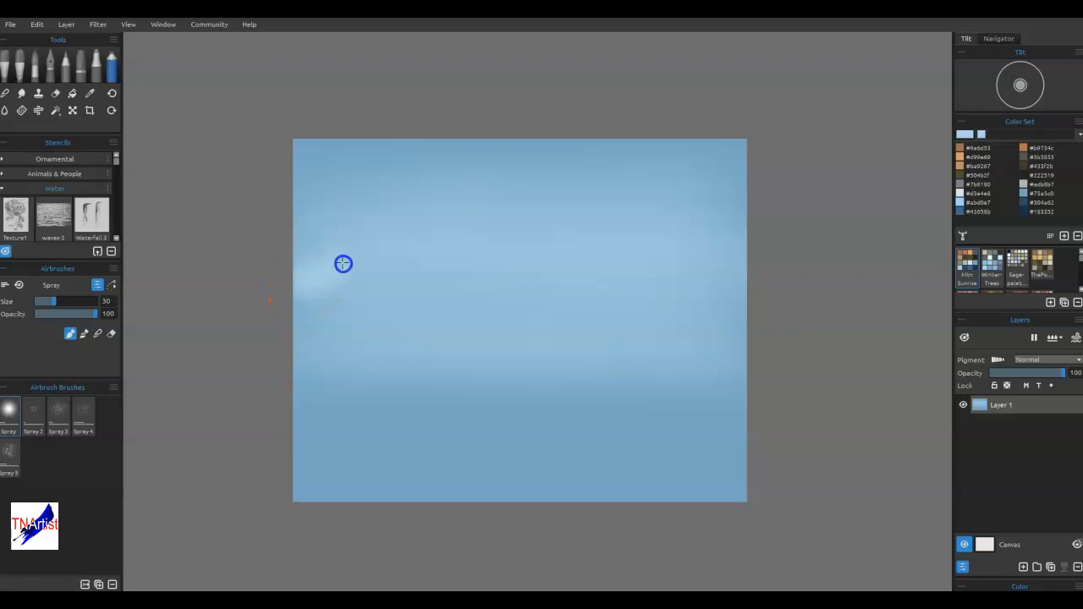
pyautogui.moveTo(367, 262)
pyautogui.mouseDown()
pyautogui.moveTo(401, 264)
pyautogui.moveTo(373, 264)
pyautogui.mouseUp()
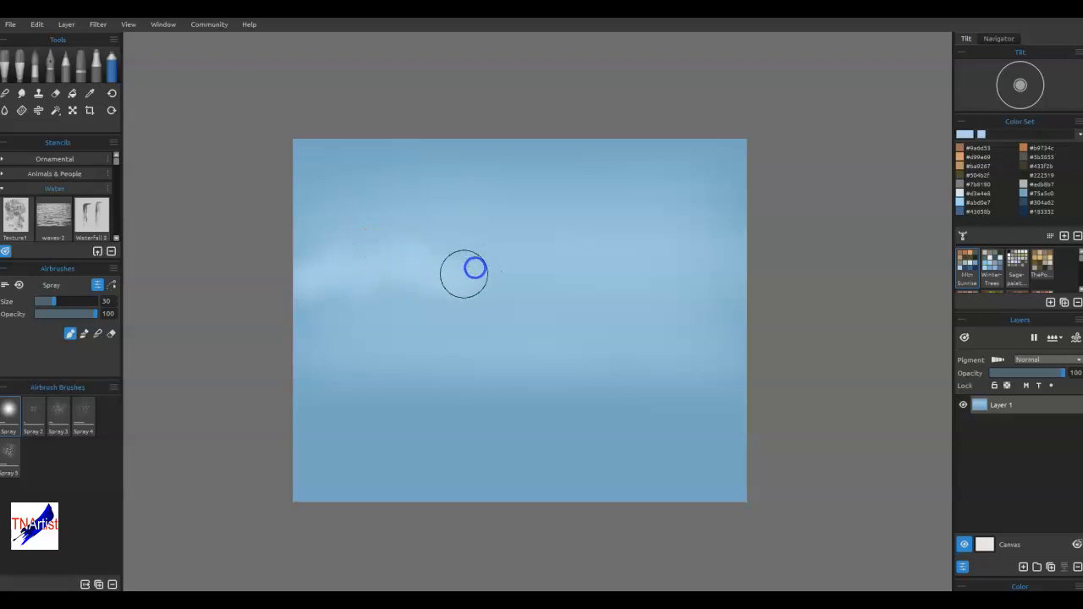
pyautogui.moveTo(342, 285)
pyautogui.mouseDown()
pyautogui.moveTo(424, 286)
pyautogui.moveTo(322, 295)
pyautogui.moveTo(472, 282)
pyautogui.mouseUp()
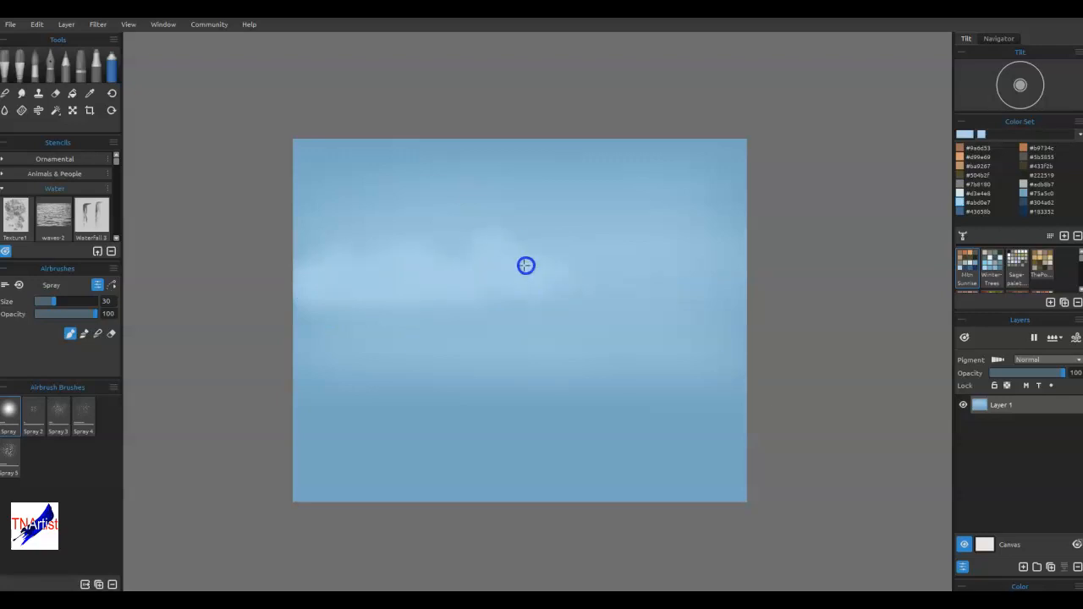
pyautogui.moveTo(549, 291)
pyautogui.mouseDown()
pyautogui.moveTo(758, 293)
pyautogui.moveTo(588, 289)
pyautogui.moveTo(765, 261)
pyautogui.moveTo(696, 251)
pyautogui.moveTo(682, 234)
pyautogui.moveTo(698, 246)
pyautogui.moveTo(570, 268)
pyautogui.moveTo(662, 288)
pyautogui.moveTo(275, 325)
pyautogui.moveTo(785, 320)
pyautogui.mouseUp()
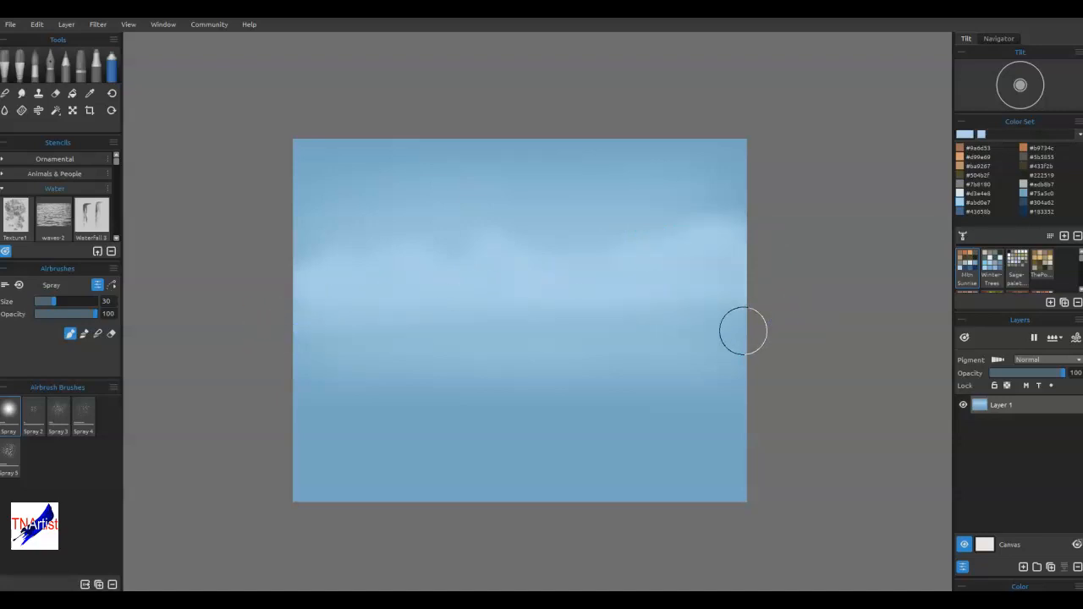
pyautogui.moveTo(452, 578)
pyautogui.mouseDown()
pyautogui.moveTo(541, 410)
pyautogui.moveTo(498, 237)
pyautogui.moveTo(359, 259)
pyautogui.moveTo(436, 280)
pyautogui.moveTo(415, 299)
pyautogui.moveTo(294, 265)
pyautogui.moveTo(372, 240)
pyautogui.moveTo(362, 256)
pyautogui.moveTo(297, 250)
pyautogui.moveTo(144, 202)
pyautogui.mouseUp()
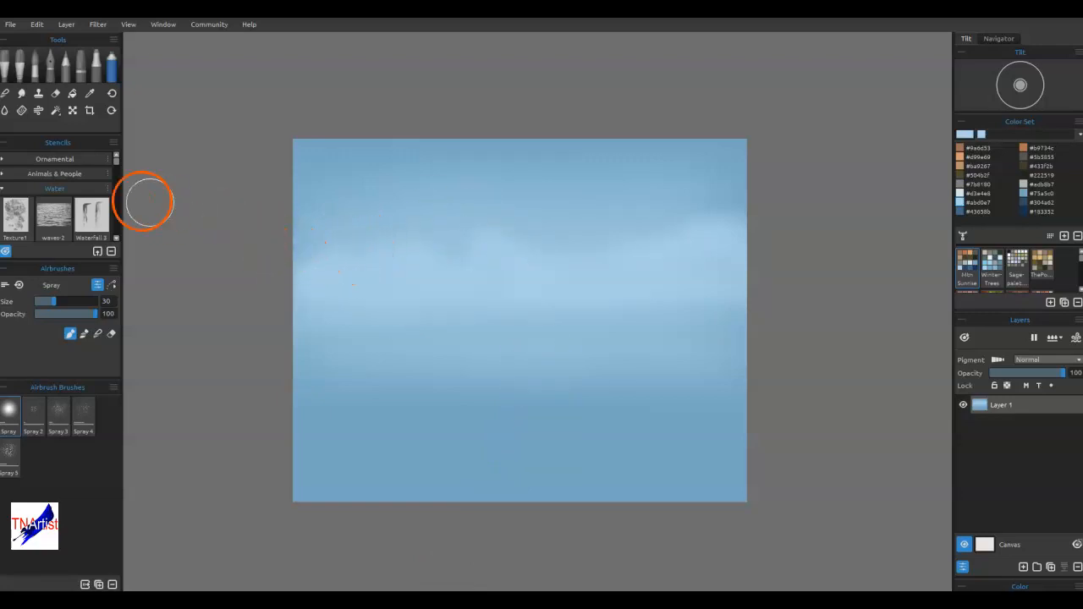
# - Blend the sky's colour transitions above and below the light band with the Soft blend brush at size 100 and opacity 59
pyautogui.click(5, 93)
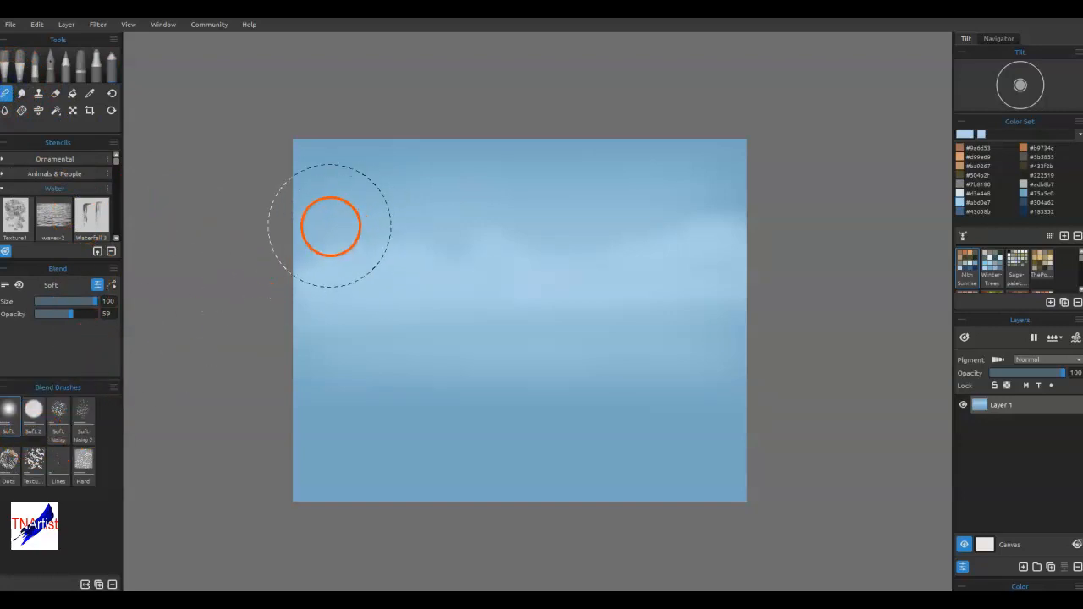
pyautogui.moveTo(370, 189)
pyautogui.mouseDown()
pyautogui.moveTo(426, 182)
pyautogui.moveTo(434, 206)
pyautogui.moveTo(479, 190)
pyautogui.mouseUp()
pyautogui.moveTo(548, 195)
pyautogui.mouseDown()
pyautogui.moveTo(612, 189)
pyautogui.moveTo(704, 158)
pyautogui.moveTo(316, 152)
pyautogui.mouseUp()
pyautogui.click(331, 370)
pyautogui.moveTo(330, 371)
pyautogui.mouseDown()
pyautogui.moveTo(391, 373)
pyautogui.moveTo(399, 391)
pyautogui.moveTo(627, 359)
pyautogui.mouseUp()
pyautogui.moveTo(706, 388); pyautogui.dragTo(731, 382)
pyautogui.click(714, 413)
pyautogui.moveTo(682, 422); pyautogui.dragTo(683, 441)
pyautogui.moveTo(652, 305); pyautogui.dragTo(643, 359)
pyautogui.moveTo(622, 311); pyautogui.dragTo(607, 423)
pyautogui.moveTo(568, 317); pyautogui.dragTo(556, 387)
pyautogui.moveTo(519, 297); pyautogui.dragTo(503, 431)
pyautogui.moveTo(465, 302); pyautogui.dragTo(443, 448)
pyautogui.moveTo(398, 290); pyautogui.dragTo(378, 456)
pyautogui.moveTo(347, 302); pyautogui.dragTo(313, 490)
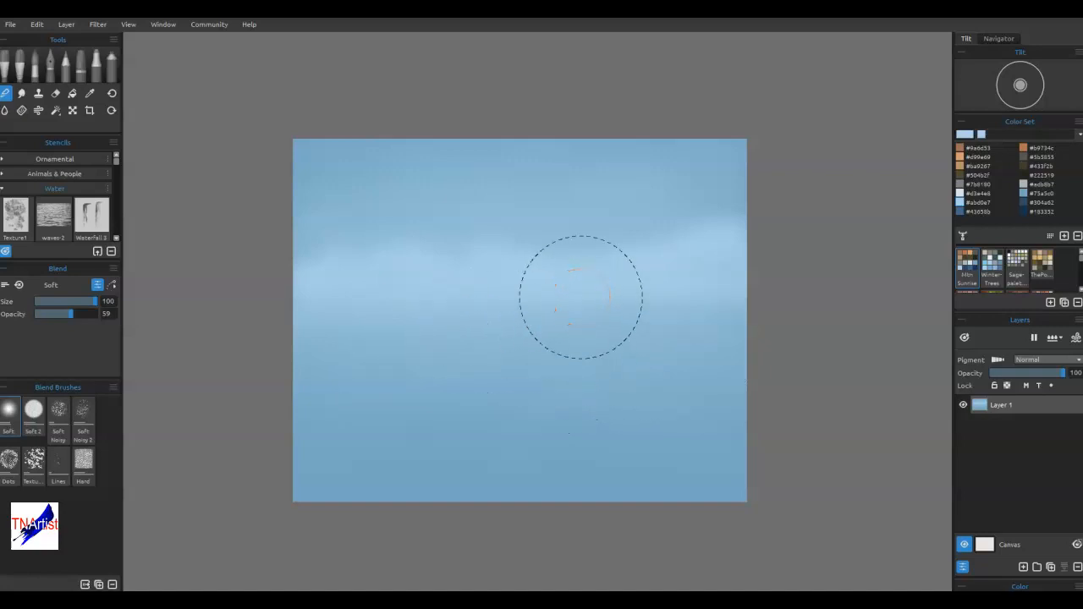
pyautogui.moveTo(581, 297)
pyautogui.mouseDown()
pyautogui.moveTo(624, 324)
pyautogui.moveTo(527, 372)
pyautogui.moveTo(561, 373)
pyautogui.moveTo(561, 381)
pyautogui.moveTo(582, 356)
pyautogui.moveTo(700, 376)
pyautogui.mouseUp()
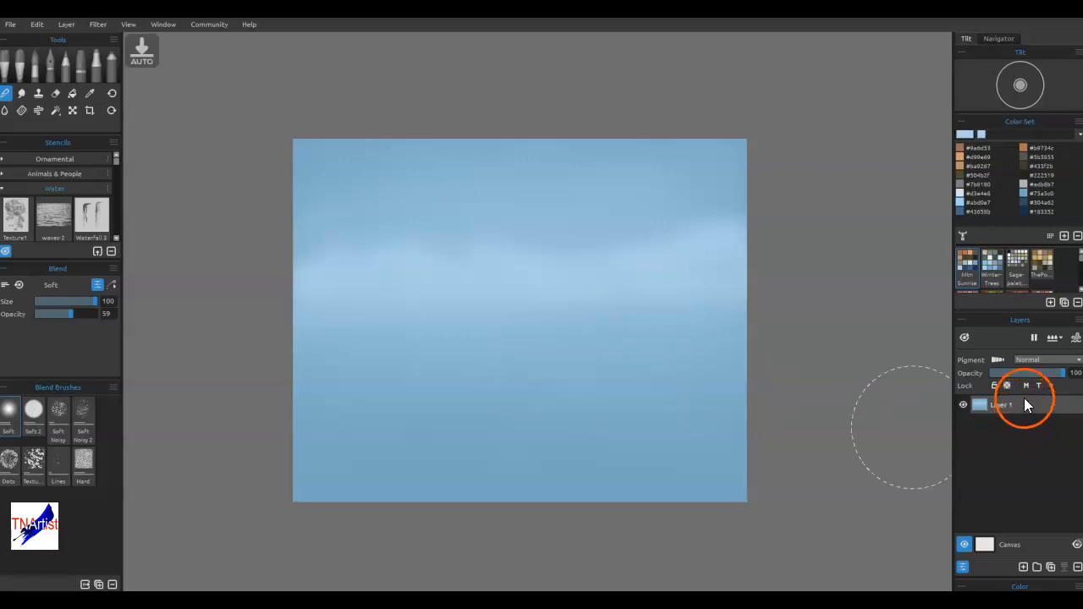
# - Add a new layer and outline a mountain-range selection across the canvas with a straight base, using the polygonal selection in add mode
pyautogui.click(1024, 568)
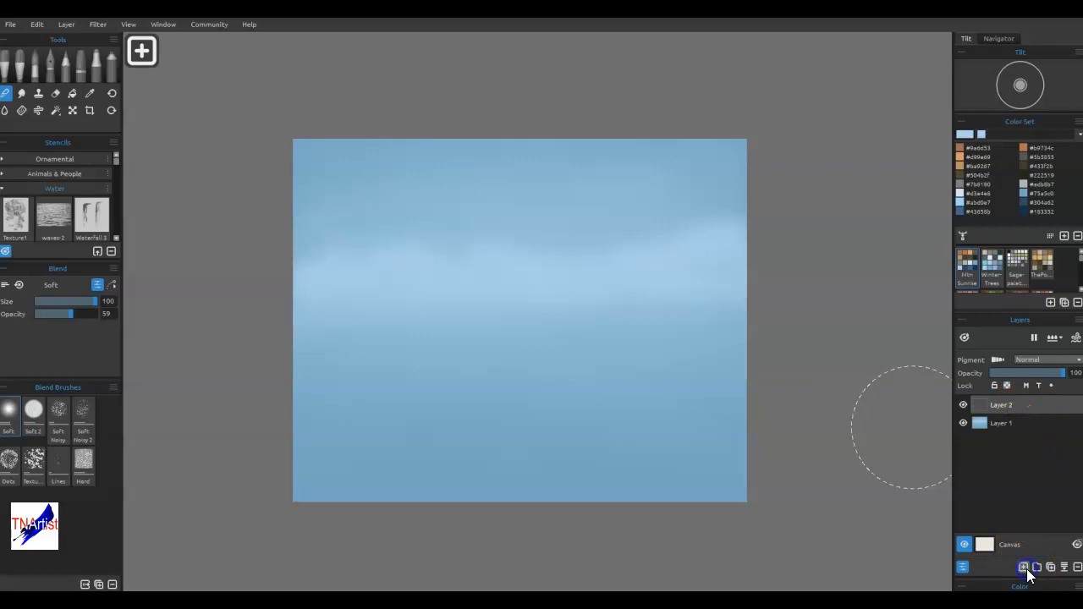
pyautogui.click(53, 113)
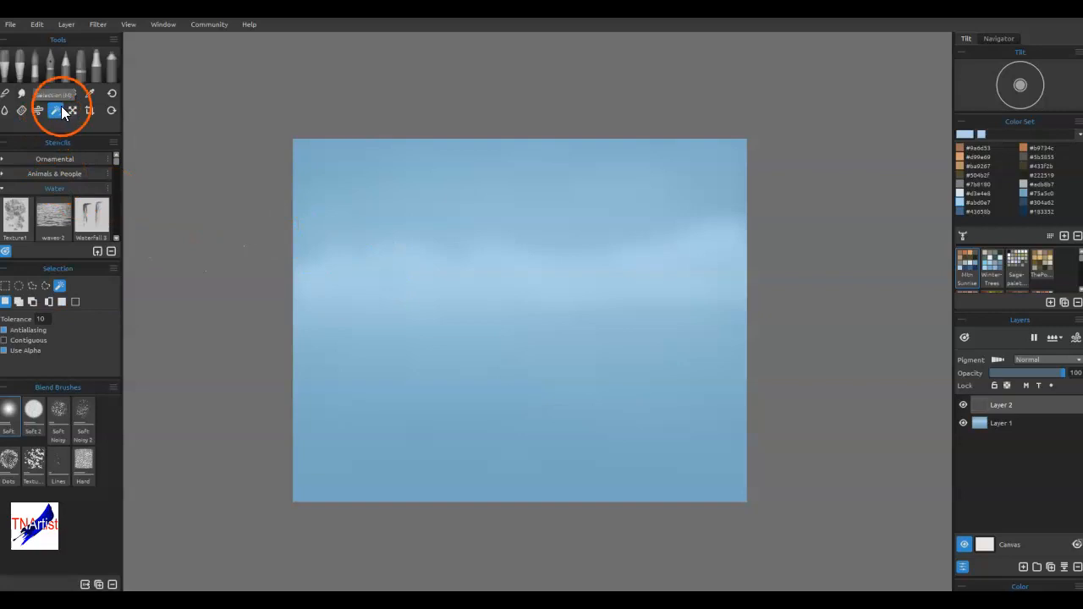
pyautogui.click(46, 288)
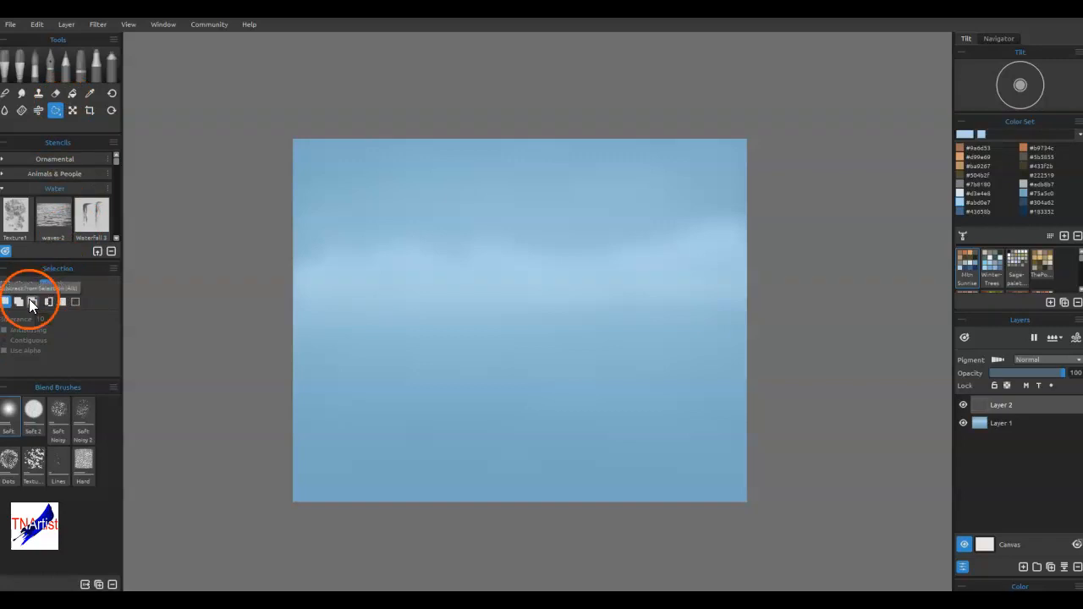
pyautogui.click(20, 303)
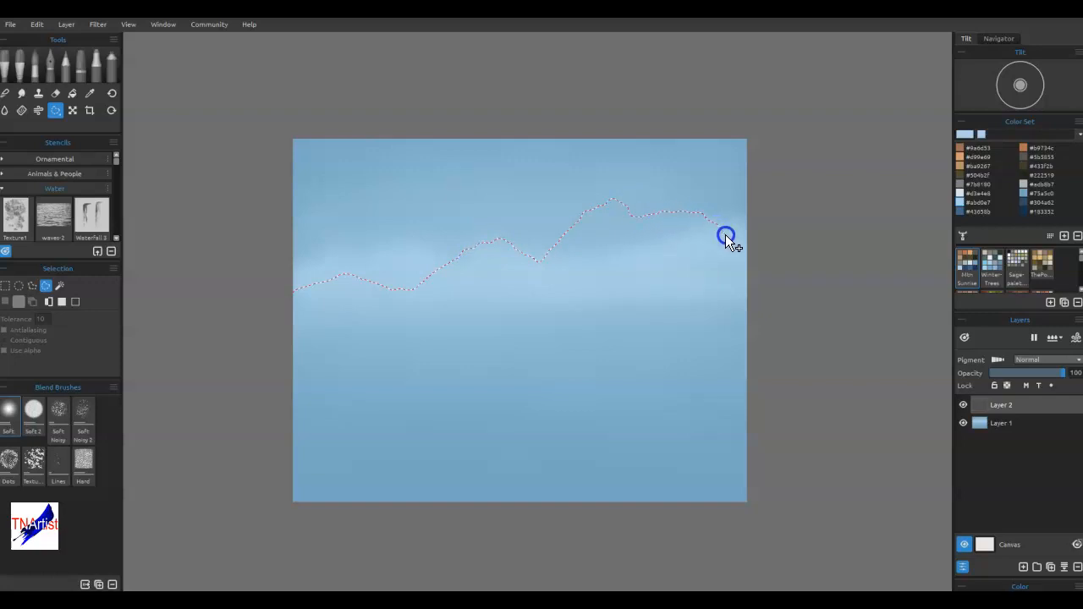
pyautogui.doubleClick(777, 336)
pyautogui.doubleClick(279, 341)
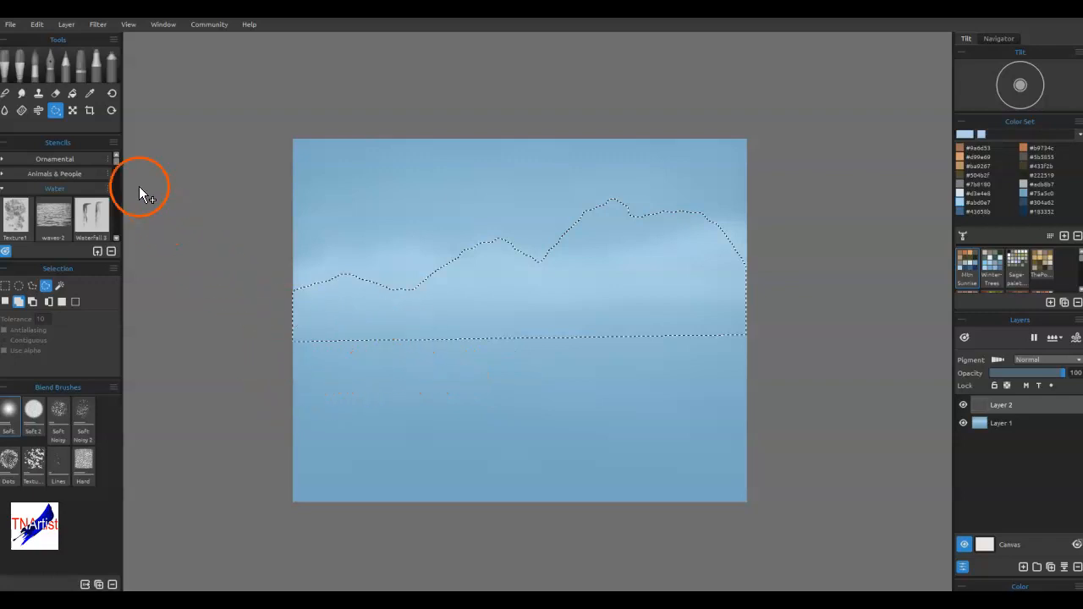
# - Paint the high and middle peaks inside the mountain selection in brown with the Flat Oily brush at size 40
pyautogui.click(39, 111)
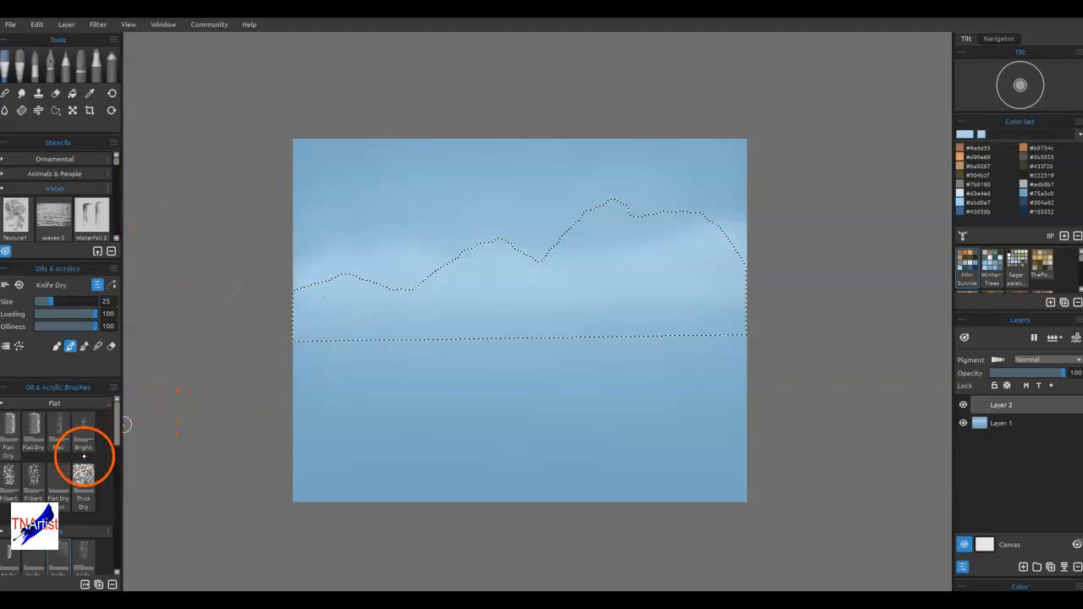
pyautogui.click(10, 427)
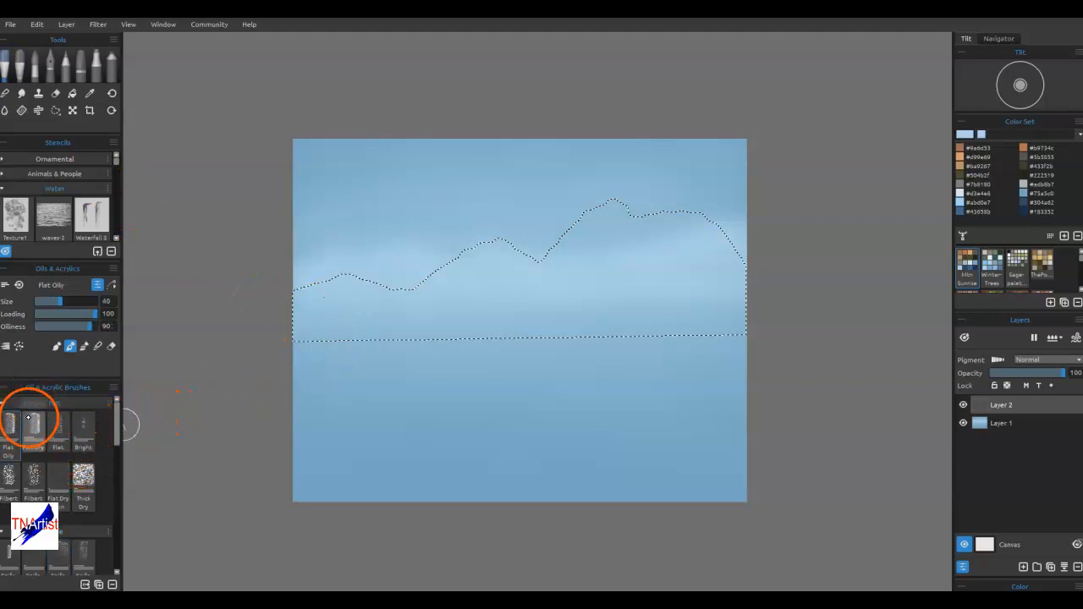
pyautogui.click(962, 149)
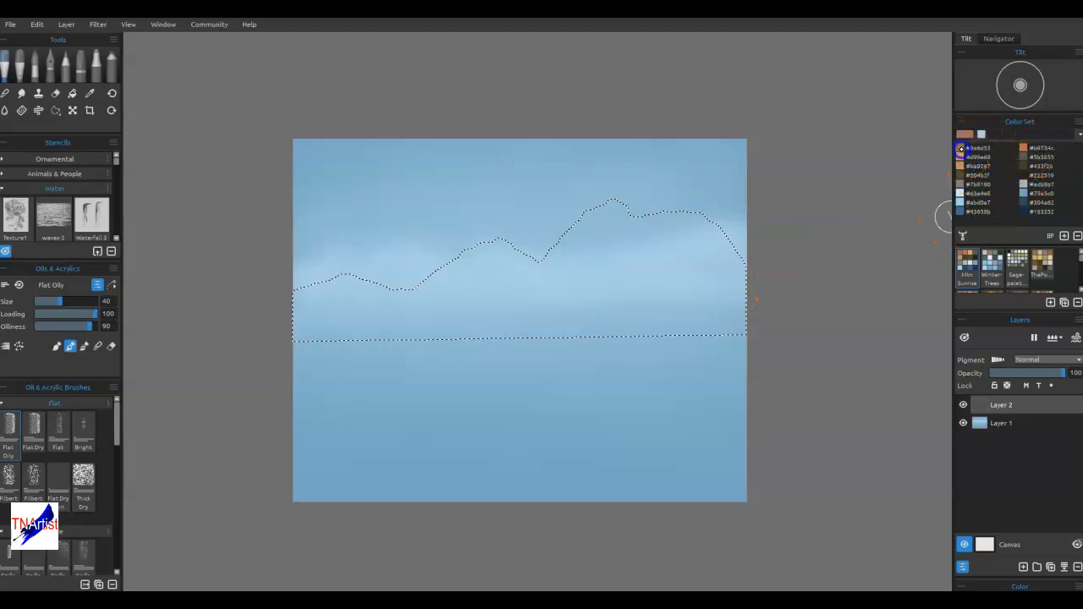
pyautogui.moveTo(652, 221); pyautogui.dragTo(646, 250)
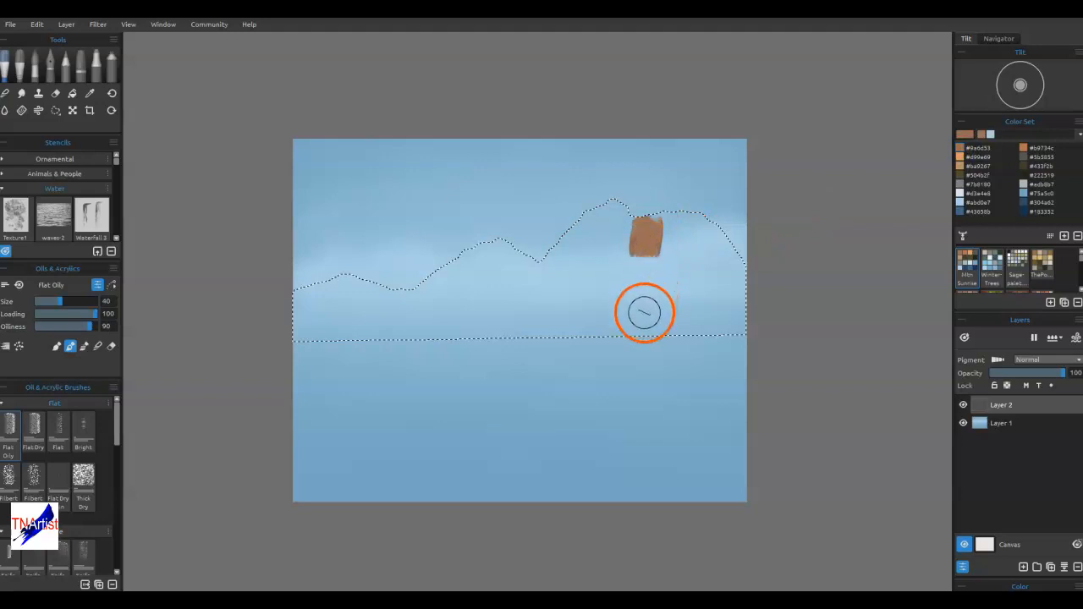
pyautogui.moveTo(603, 203)
pyautogui.mouseDown()
pyautogui.moveTo(599, 237)
pyautogui.moveTo(606, 202)
pyautogui.moveTo(624, 264)
pyautogui.moveTo(633, 216)
pyautogui.moveTo(623, 198)
pyautogui.moveTo(641, 190)
pyautogui.moveTo(661, 205)
pyautogui.moveTo(672, 278)
pyautogui.moveTo(674, 201)
pyautogui.moveTo(690, 247)
pyautogui.moveTo(704, 213)
pyautogui.moveTo(727, 281)
pyautogui.moveTo(737, 280)
pyautogui.moveTo(734, 304)
pyautogui.moveTo(659, 295)
pyautogui.moveTo(625, 266)
pyautogui.moveTo(614, 290)
pyautogui.moveTo(585, 304)
pyautogui.moveTo(580, 255)
pyautogui.moveTo(565, 255)
pyautogui.moveTo(557, 239)
pyautogui.moveTo(528, 280)
pyautogui.moveTo(517, 225)
pyautogui.mouseUp()
pyautogui.moveTo(572, 246)
pyautogui.mouseDown()
pyautogui.moveTo(507, 237)
pyautogui.moveTo(483, 246)
pyautogui.moveTo(466, 276)
pyautogui.moveTo(445, 264)
pyautogui.moveTo(417, 288)
pyautogui.mouseUp()
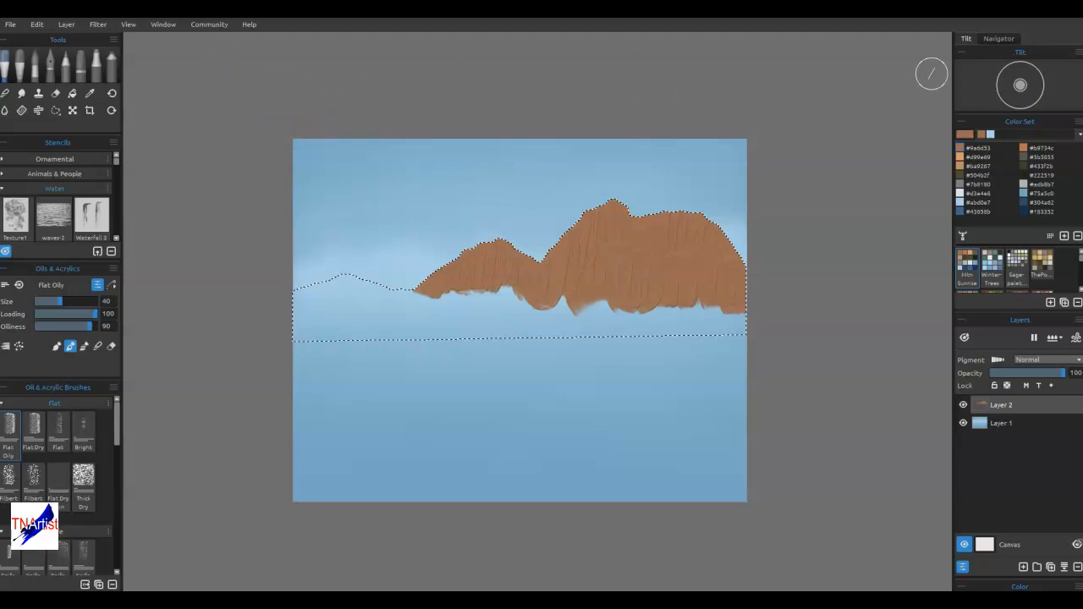
# - Lower the Impasto Depth for oils and acrylics to 5 in the Visual Settings, and close the settings
pyautogui.moveTo(673, 133); pyautogui.dragTo(548, 108)
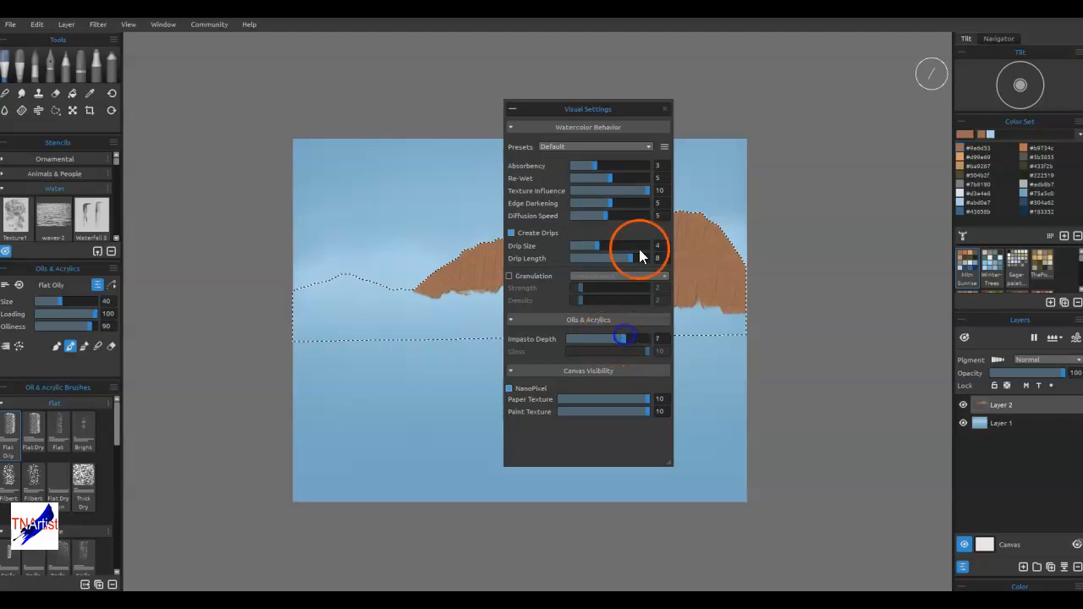
pyautogui.moveTo(616, 109); pyautogui.dragTo(881, 102)
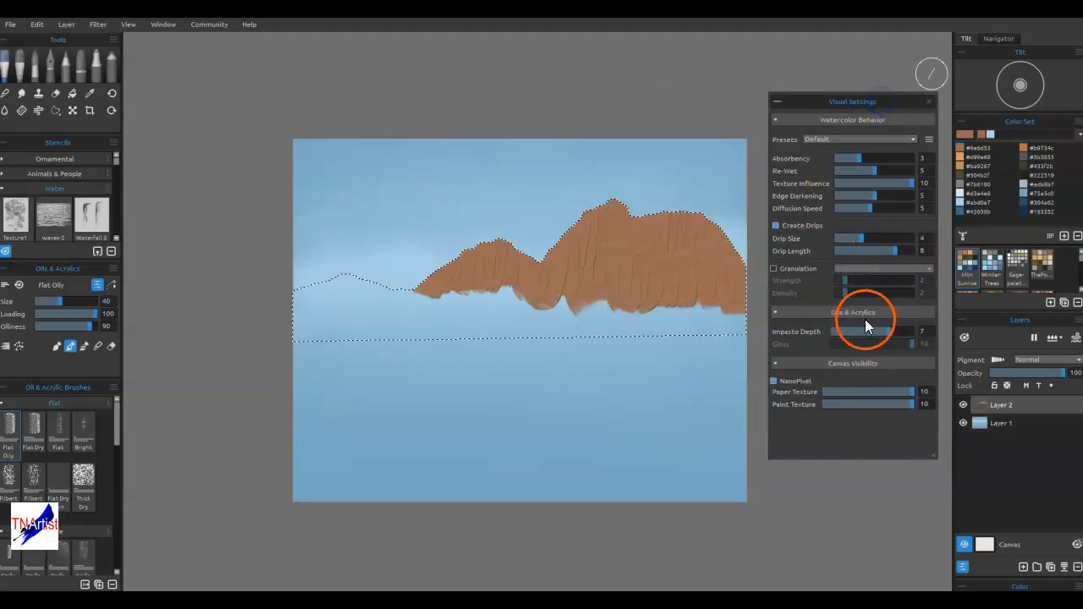
pyautogui.moveTo(877, 335); pyautogui.dragTo(815, 336)
pyautogui.click(922, 331)
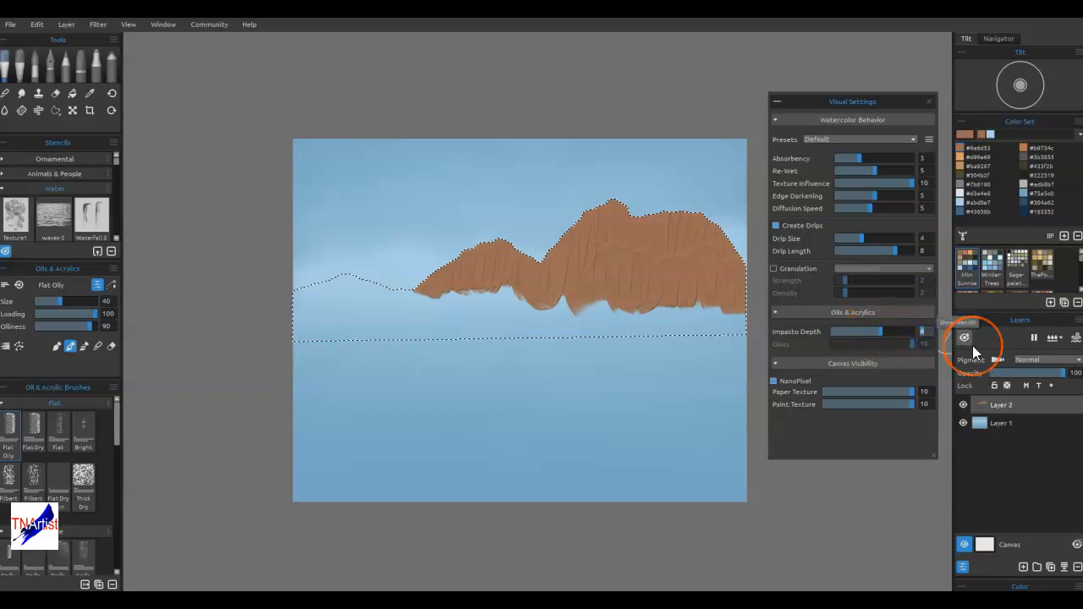
pyautogui.press('Down')
pyautogui.click(877, 455)
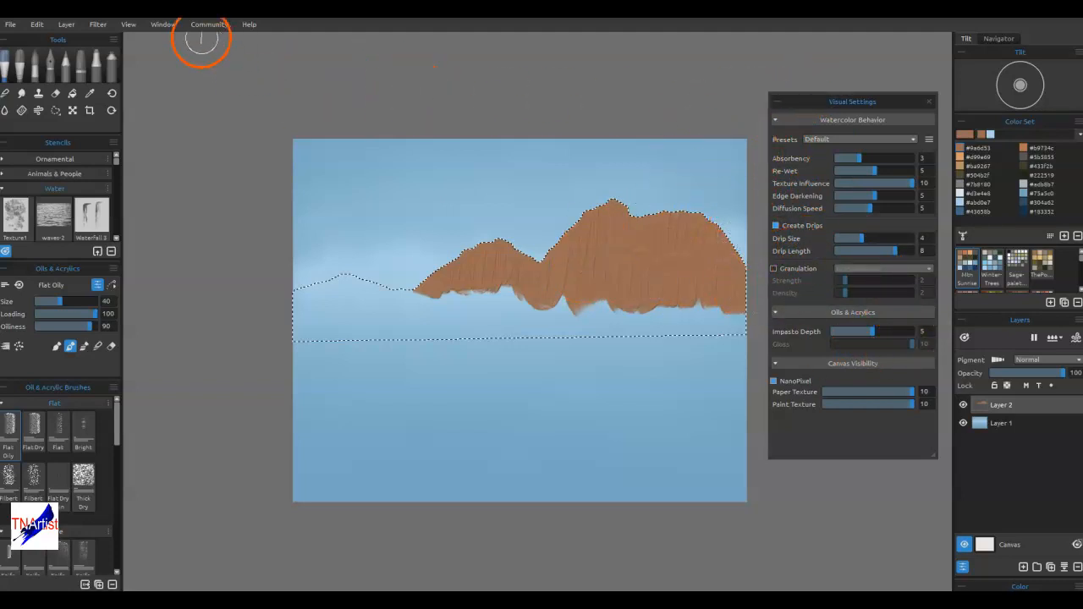
pyautogui.click(163, 23)
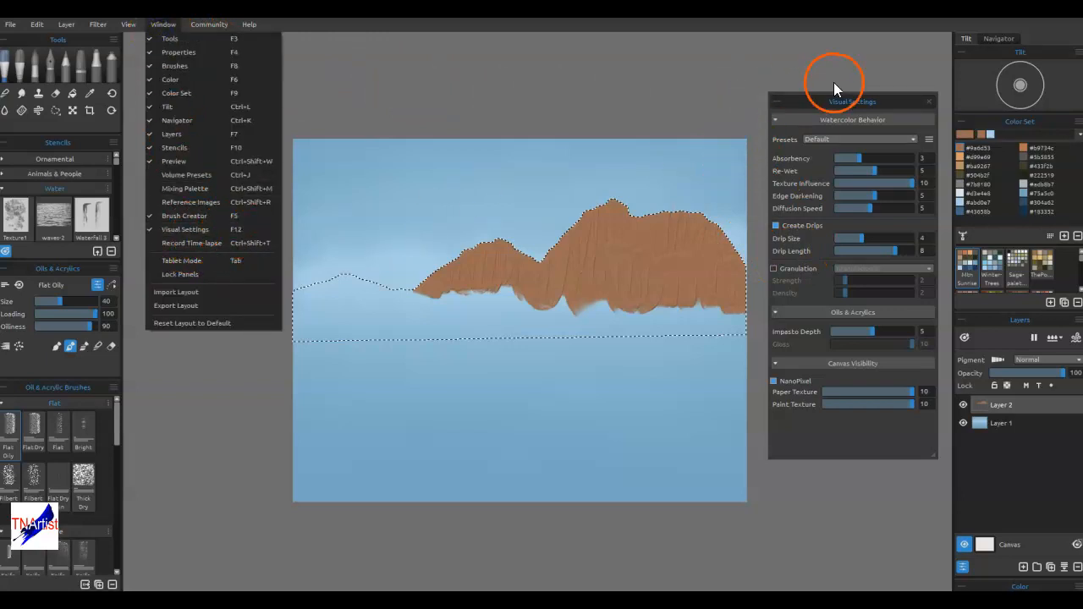
pyautogui.click(777, 100)
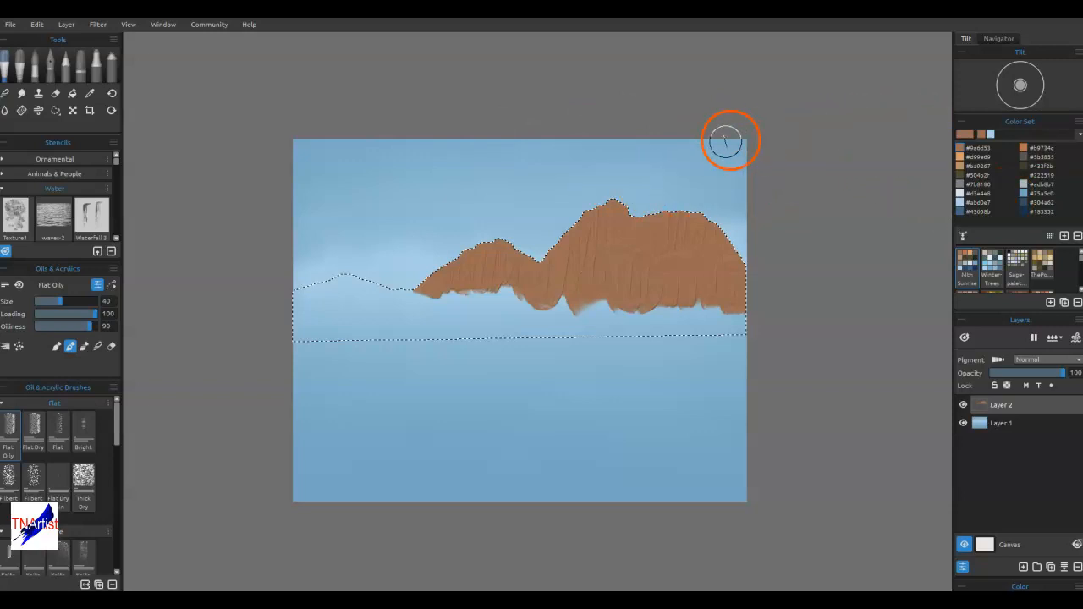
# - Fill the remaining low hill and the mountain base with brown up to the selection edge, and deselect
pyautogui.moveTo(435, 285)
pyautogui.mouseDown()
pyautogui.moveTo(403, 289)
pyautogui.moveTo(411, 282)
pyautogui.moveTo(406, 292)
pyautogui.moveTo(387, 269)
pyautogui.moveTo(372, 280)
pyautogui.moveTo(346, 265)
pyautogui.moveTo(313, 269)
pyautogui.moveTo(311, 301)
pyautogui.moveTo(340, 271)
pyautogui.moveTo(375, 302)
pyautogui.mouseUp()
pyautogui.click(67, 347)
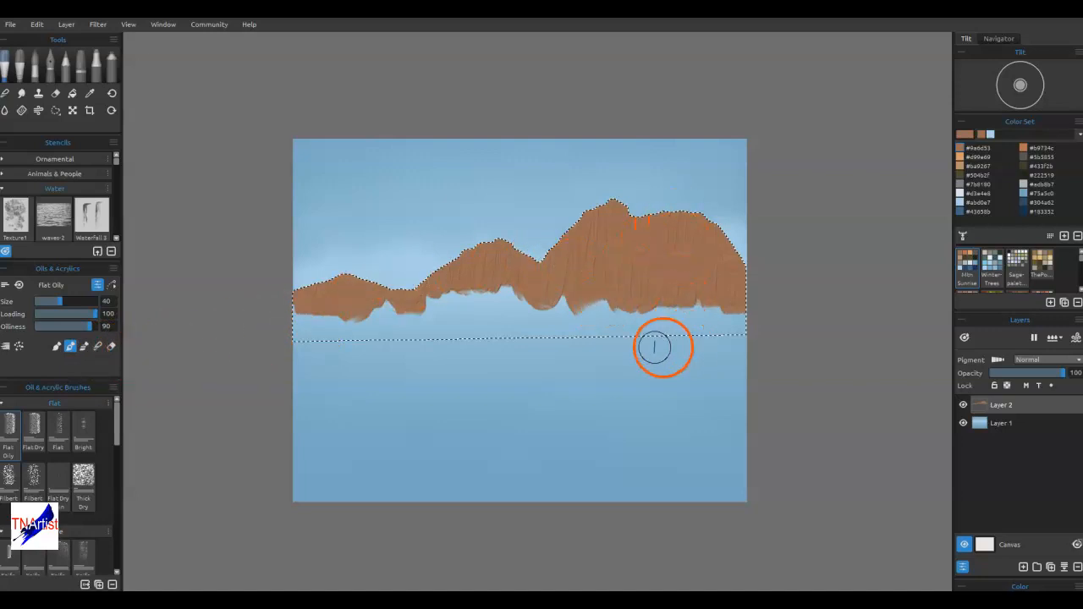
pyautogui.moveTo(412, 311)
pyautogui.mouseDown()
pyautogui.moveTo(387, 319)
pyautogui.moveTo(404, 300)
pyautogui.moveTo(443, 327)
pyautogui.moveTo(476, 294)
pyautogui.moveTo(510, 304)
pyautogui.moveTo(495, 245)
pyautogui.moveTo(536, 329)
pyautogui.moveTo(562, 293)
pyautogui.moveTo(567, 321)
pyautogui.moveTo(595, 313)
pyautogui.moveTo(600, 333)
pyautogui.moveTo(660, 315)
pyautogui.moveTo(682, 330)
pyautogui.moveTo(750, 310)
pyautogui.moveTo(755, 341)
pyautogui.mouseUp()
pyautogui.moveTo(419, 330)
pyautogui.mouseDown()
pyautogui.moveTo(399, 339)
pyautogui.moveTo(364, 328)
pyautogui.mouseUp()
pyautogui.moveTo(358, 279)
pyautogui.mouseDown()
pyautogui.moveTo(312, 350)
pyautogui.moveTo(282, 288)
pyautogui.mouseUp()
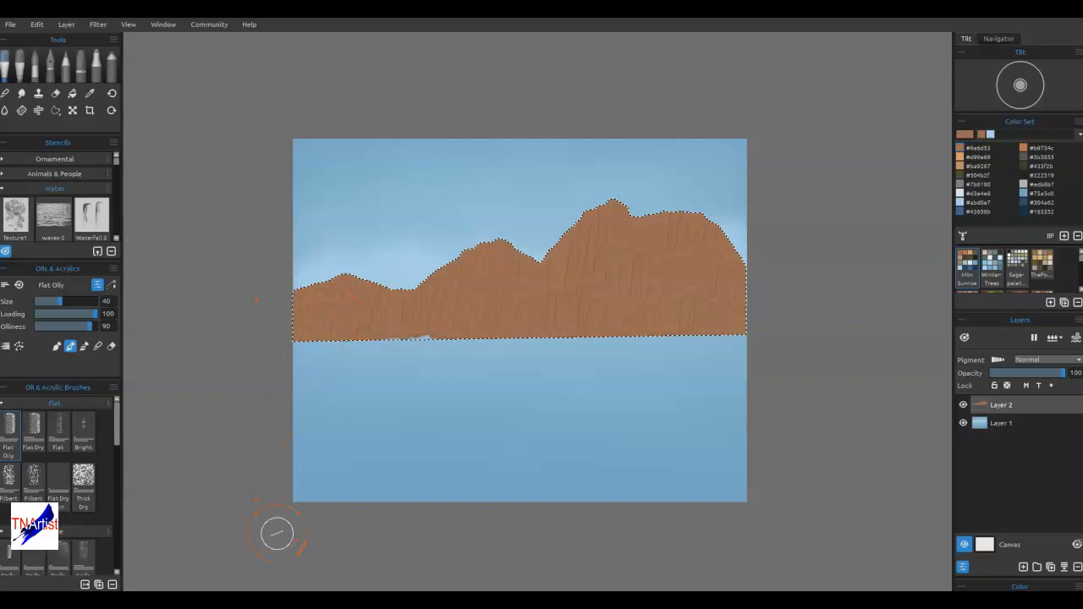
pyautogui.moveTo(385, 345)
pyautogui.mouseDown()
pyautogui.moveTo(420, 343)
pyautogui.moveTo(398, 345)
pyautogui.mouseUp()
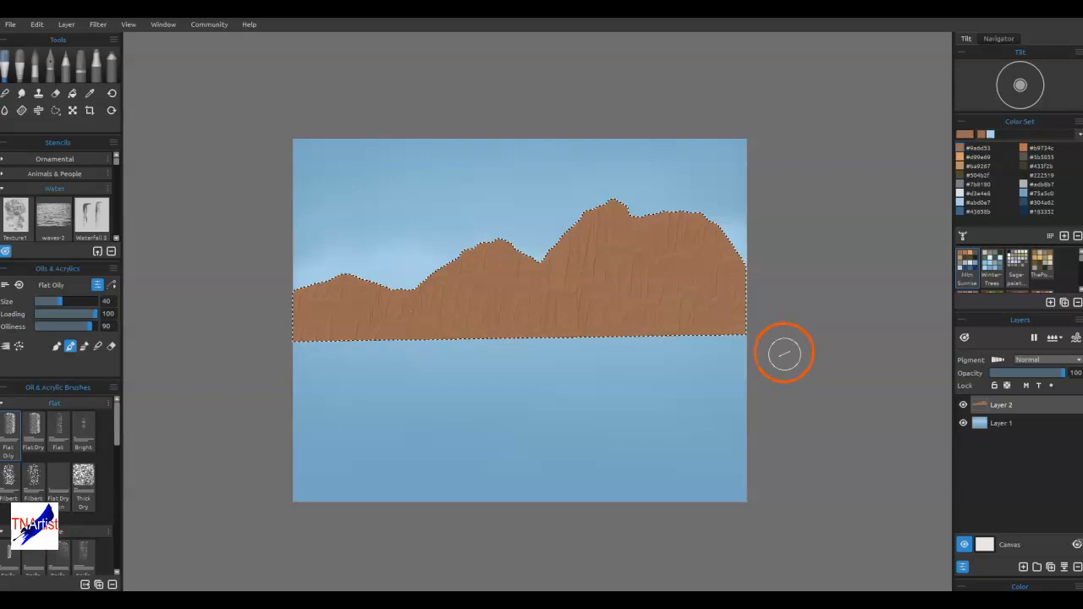
pyautogui.hotkey('ctrl', 'd')
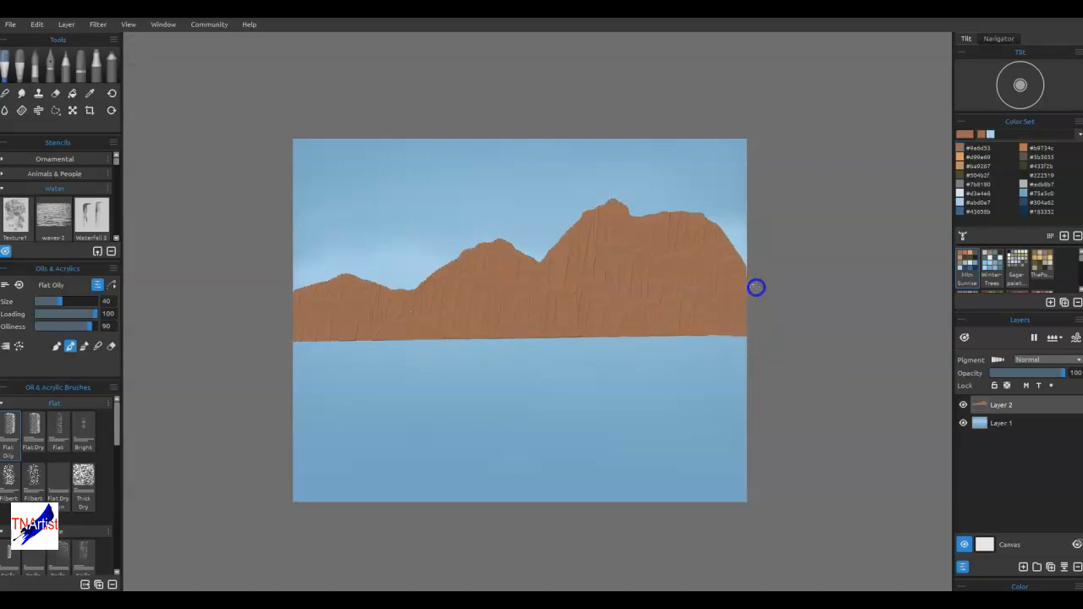
# - Extend the mountain base slightly downward with brown strokes across the full canvas width, roughening its straight lower edge
pyautogui.moveTo(299, 316)
pyautogui.mouseDown()
pyautogui.moveTo(292, 346)
pyautogui.moveTo(326, 336)
pyautogui.moveTo(537, 341)
pyautogui.mouseUp()
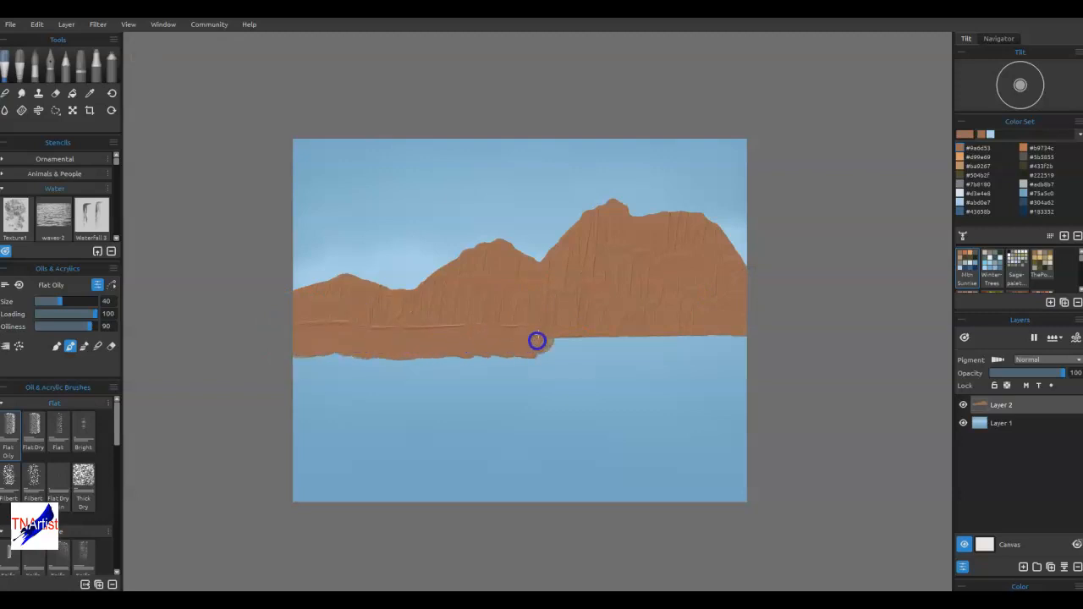
pyautogui.moveTo(474, 331); pyautogui.dragTo(313, 336)
pyautogui.click(546, 338)
pyautogui.moveTo(547, 342); pyautogui.dragTo(603, 341)
pyautogui.moveTo(636, 343)
pyautogui.mouseDown()
pyautogui.moveTo(688, 332)
pyautogui.moveTo(756, 342)
pyautogui.mouseUp()
pyautogui.moveTo(722, 286)
pyautogui.mouseDown()
pyautogui.moveTo(645, 209)
pyautogui.moveTo(607, 216)
pyautogui.moveTo(536, 262)
pyautogui.moveTo(490, 250)
pyautogui.moveTo(375, 303)
pyautogui.moveTo(522, 322)
pyautogui.mouseUp()
# - Choose the light orange from the colour set and reduce the Flat Oily brush to size 16
pyautogui.click(965, 158)
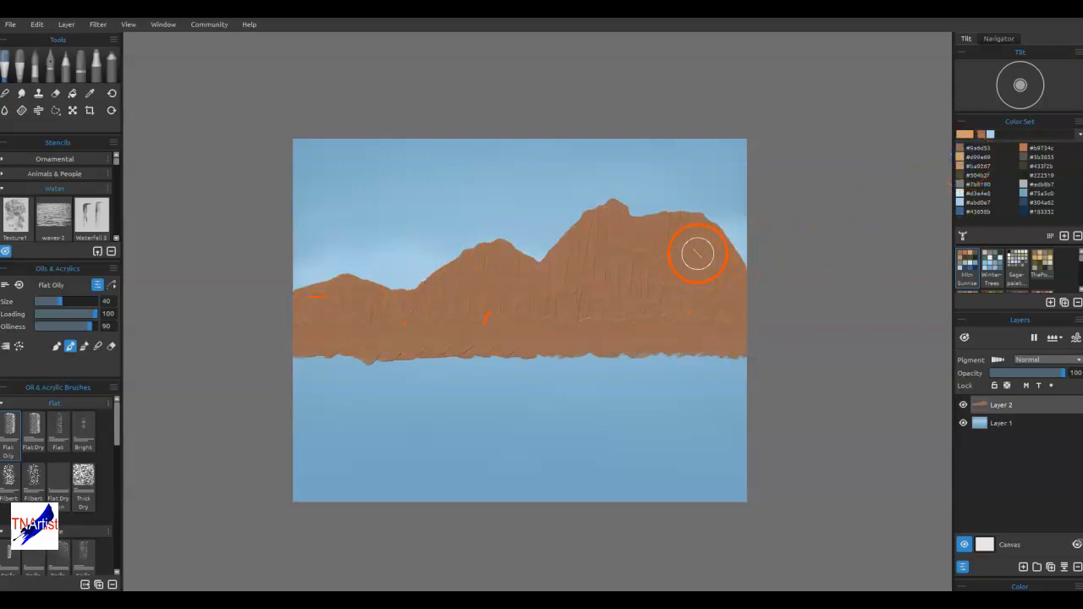
pyautogui.press('[')
pyautogui.press('[')
pyautogui.press('[')
pyautogui.press('[')
pyautogui.press('[')
pyautogui.press('[')
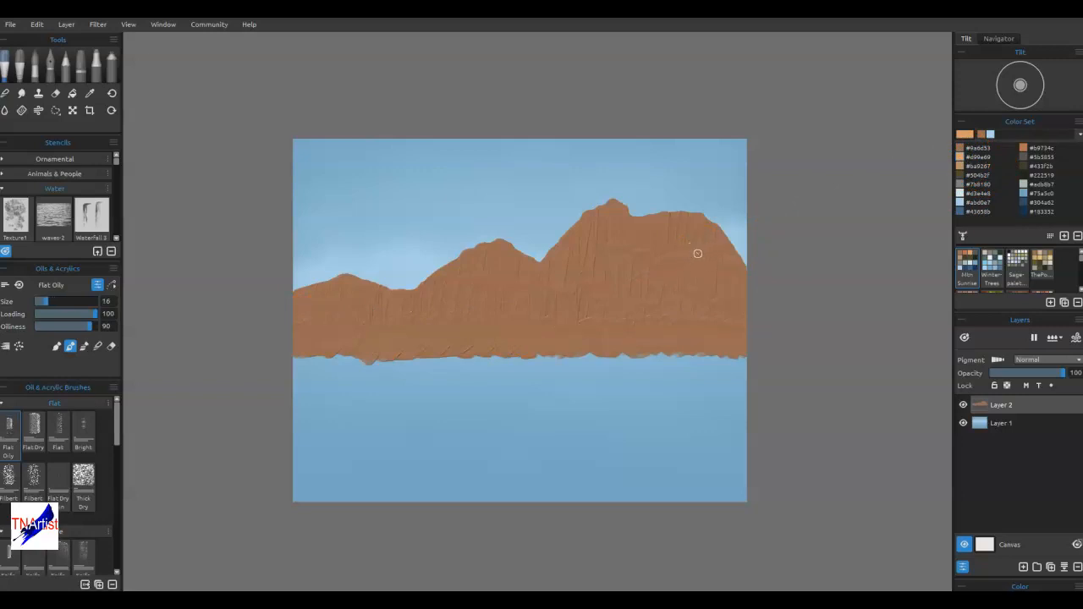
# - Lock the transparency of Layer 2, try a diagonal orange stroke across the mountain, and undo the test strokes
pyautogui.moveTo(590, 212); pyautogui.dragTo(595, 225)
pyautogui.hotkey('ctrl', 'z')
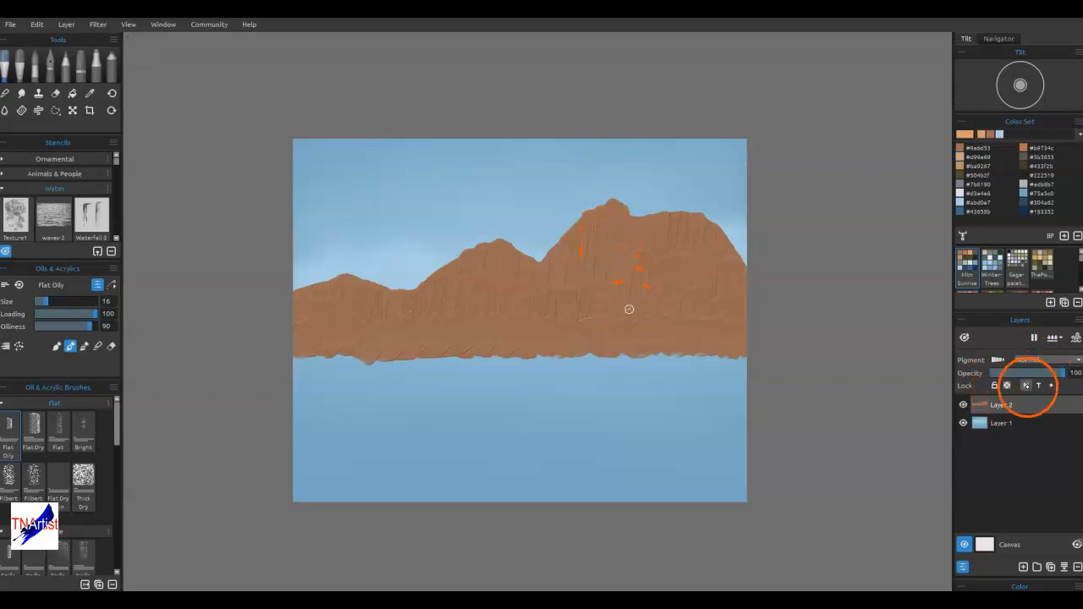
pyautogui.click(1007, 386)
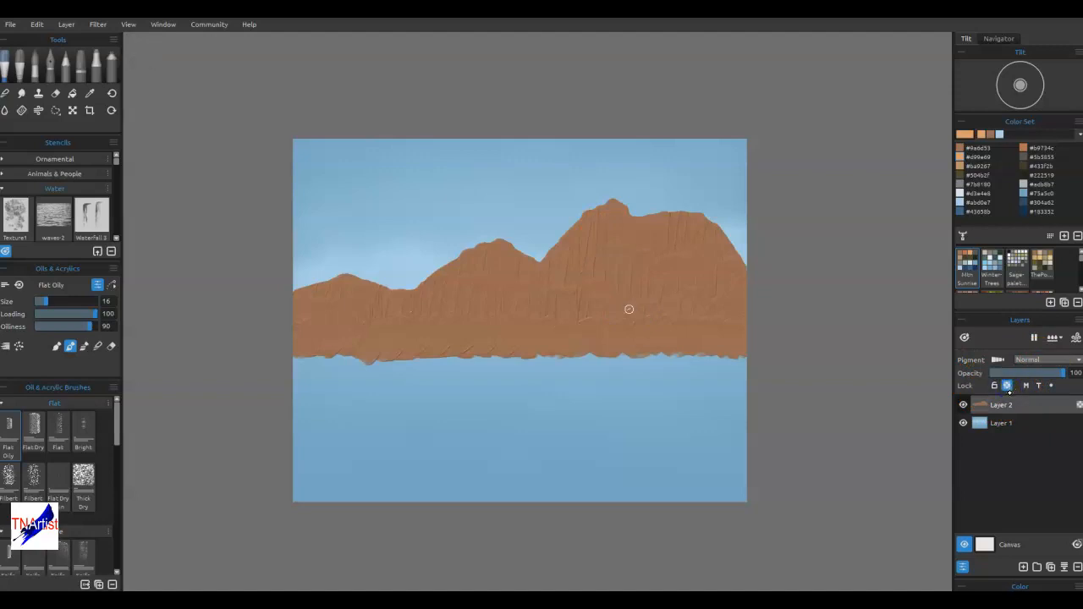
pyautogui.moveTo(482, 450); pyautogui.dragTo(837, 172)
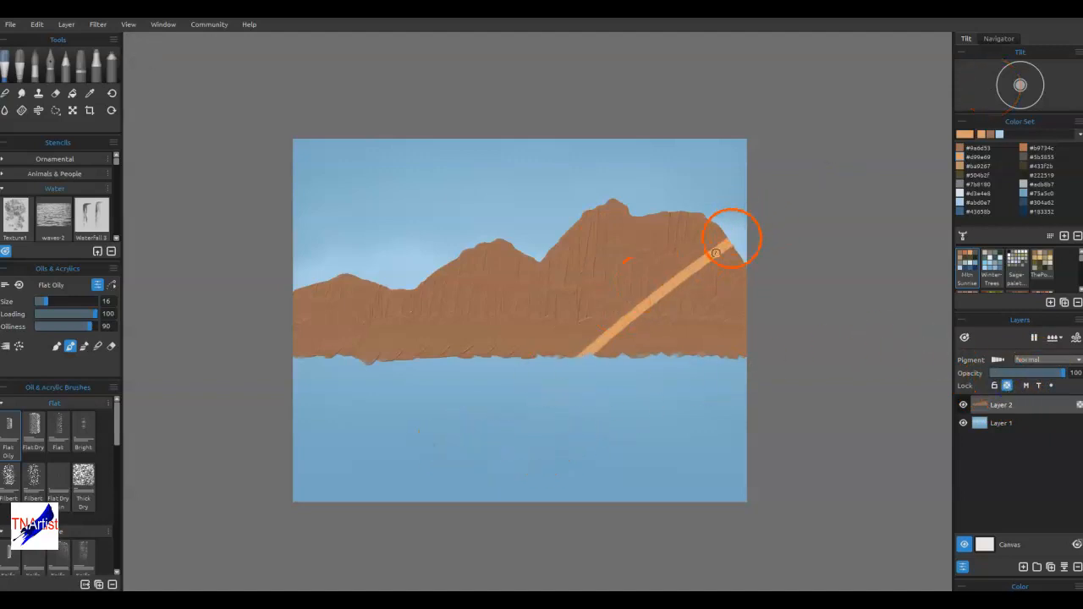
pyautogui.press('ctrl')
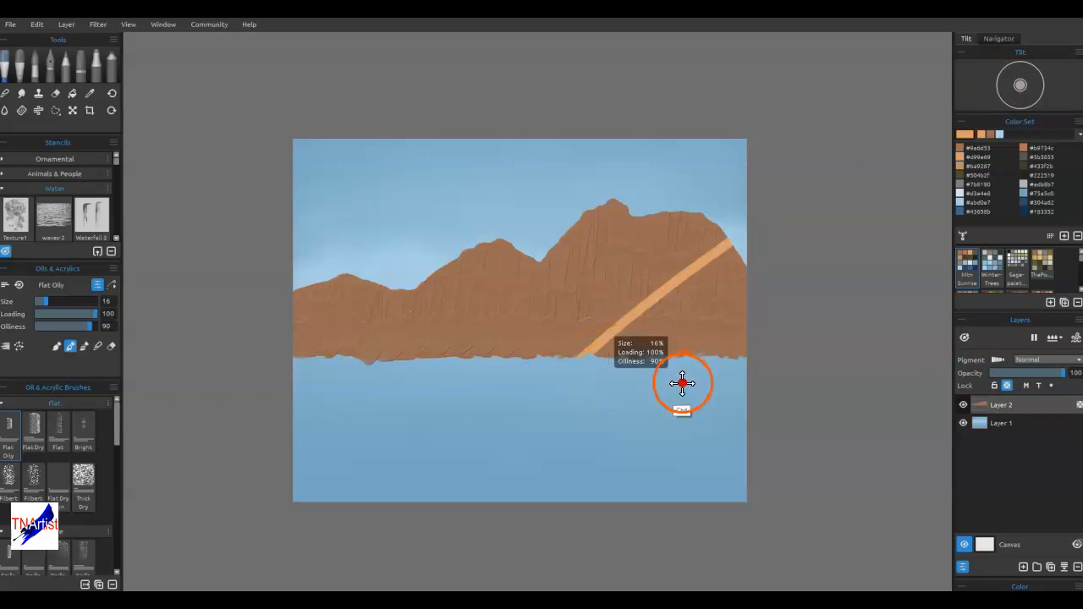
pyautogui.hotkey('ctrl', 'z')
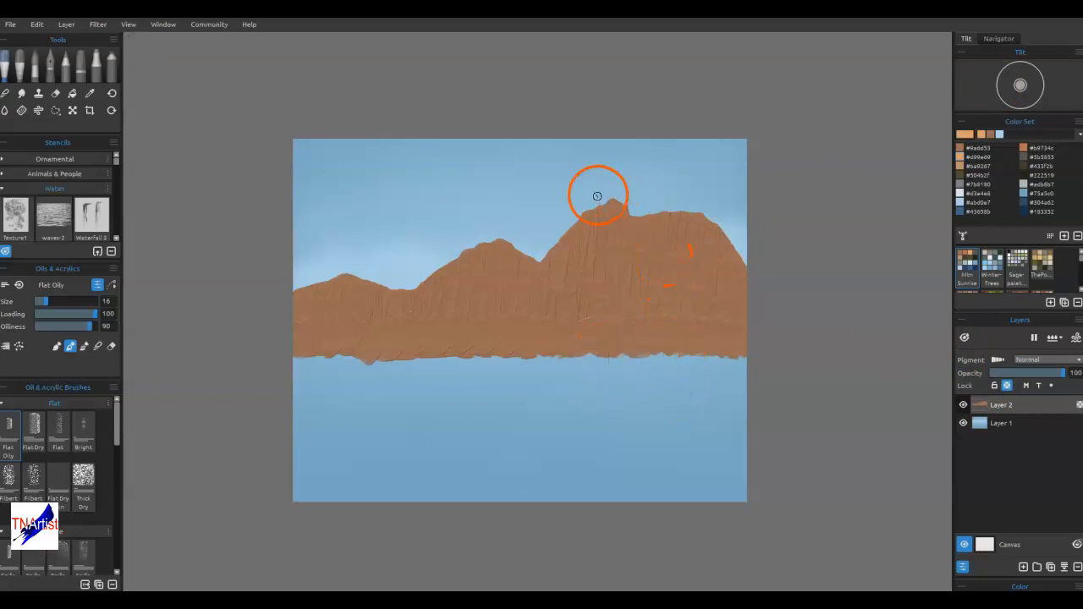
# - Paint light orange highlights along the top of the highest peak and its shoulder, and blend their lower edges into the brown
pyautogui.moveTo(587, 208); pyautogui.dragTo(591, 218)
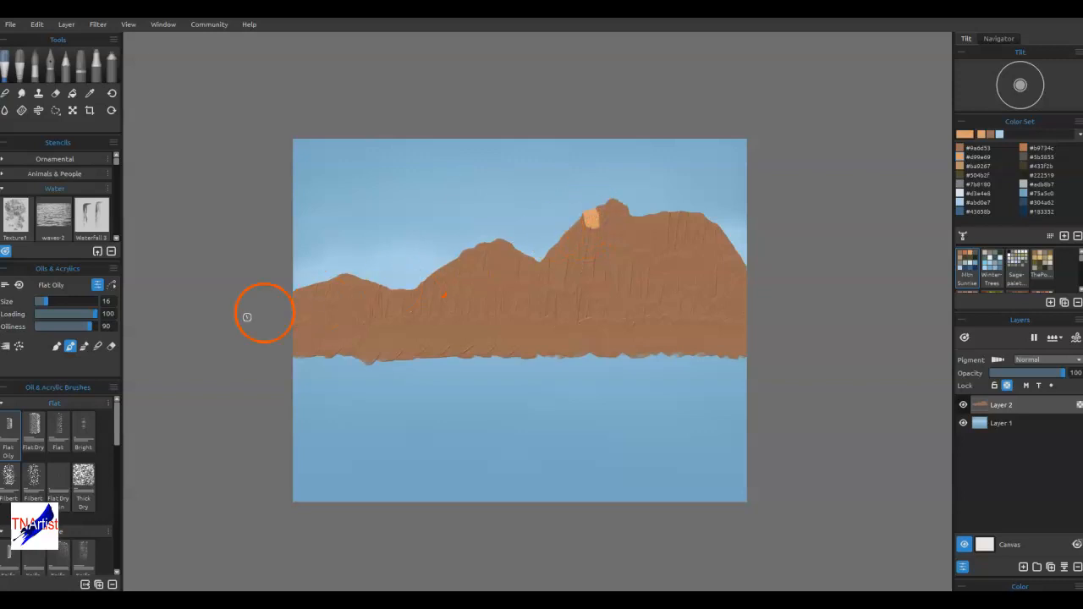
pyautogui.click(83, 346)
pyautogui.moveTo(599, 215)
pyautogui.mouseDown()
pyautogui.moveTo(634, 214)
pyautogui.moveTo(605, 219)
pyautogui.moveTo(604, 206)
pyautogui.moveTo(595, 230)
pyautogui.moveTo(585, 215)
pyautogui.moveTo(607, 215)
pyautogui.moveTo(610, 199)
pyautogui.moveTo(618, 222)
pyautogui.moveTo(617, 197)
pyautogui.moveTo(625, 221)
pyautogui.moveTo(608, 207)
pyautogui.moveTo(630, 232)
pyautogui.moveTo(634, 222)
pyautogui.moveTo(664, 234)
pyautogui.moveTo(672, 218)
pyautogui.moveTo(673, 231)
pyautogui.moveTo(638, 237)
pyautogui.moveTo(634, 217)
pyautogui.moveTo(652, 249)
pyautogui.moveTo(687, 228)
pyautogui.mouseUp()
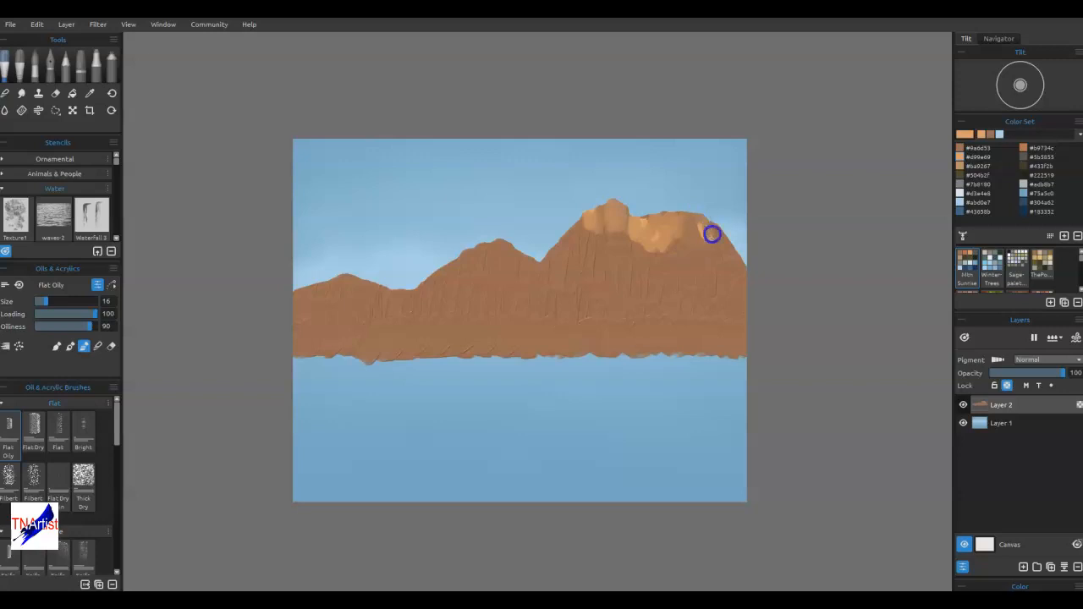
pyautogui.moveTo(711, 244)
pyautogui.mouseDown()
pyautogui.moveTo(684, 234)
pyautogui.moveTo(690, 217)
pyautogui.moveTo(710, 245)
pyautogui.moveTo(682, 329)
pyautogui.moveTo(663, 310)
pyautogui.mouseUp()
pyautogui.moveTo(626, 272)
pyautogui.mouseDown()
pyautogui.moveTo(658, 225)
pyautogui.moveTo(710, 200)
pyautogui.moveTo(669, 223)
pyautogui.moveTo(670, 198)
pyautogui.moveTo(684, 190)
pyautogui.moveTo(687, 241)
pyautogui.mouseUp()
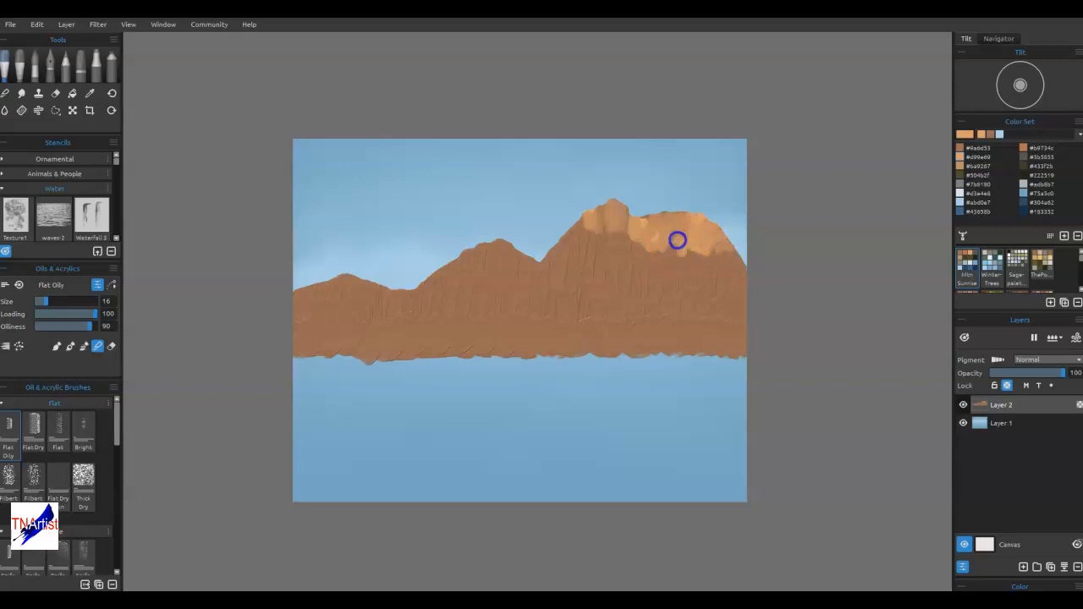
pyautogui.moveTo(694, 249)
pyautogui.mouseDown()
pyautogui.moveTo(678, 226)
pyautogui.moveTo(655, 262)
pyautogui.moveTo(688, 245)
pyautogui.moveTo(659, 254)
pyautogui.moveTo(619, 201)
pyautogui.moveTo(627, 233)
pyautogui.moveTo(608, 231)
pyautogui.moveTo(629, 232)
pyautogui.moveTo(674, 246)
pyautogui.mouseUp()
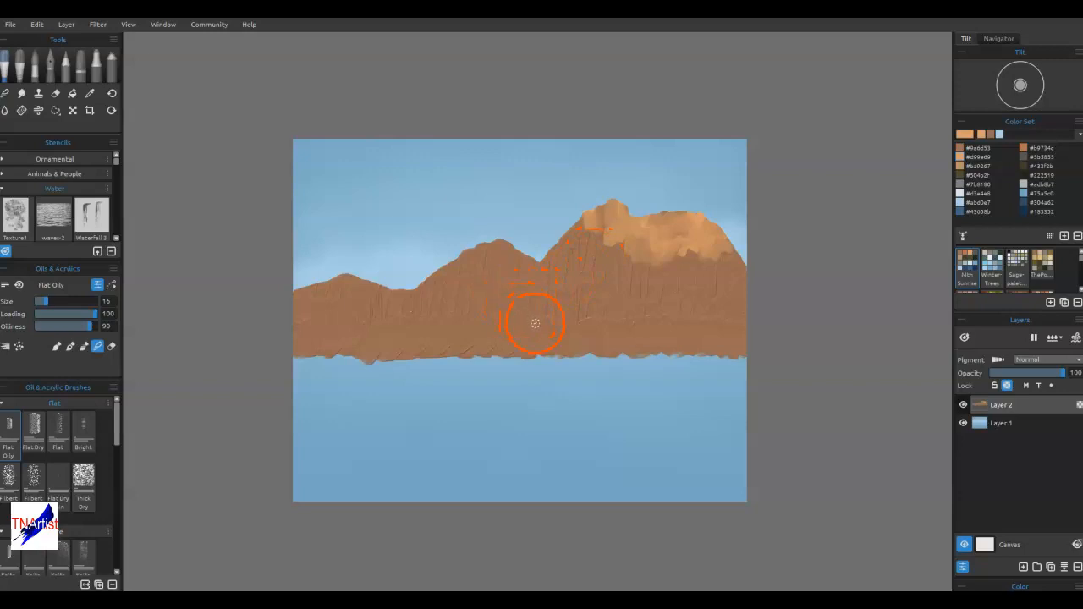
pyautogui.moveTo(586, 232); pyautogui.dragTo(605, 189)
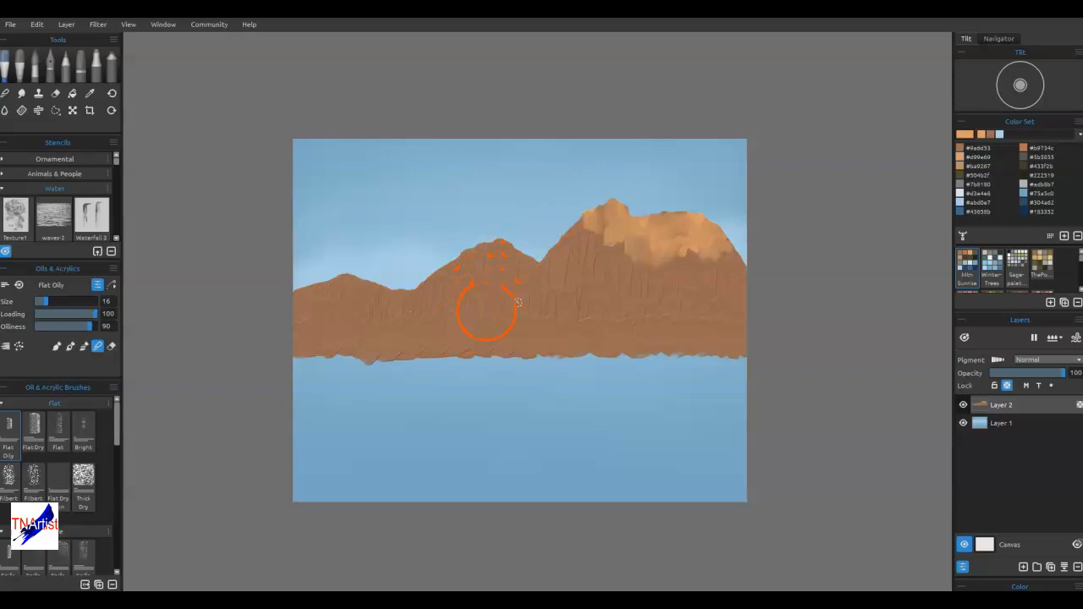
# - Add blended light orange highlights to the middle peak and down the adjoining slope of the highest peak
pyautogui.press('n')
pyautogui.moveTo(478, 251)
pyautogui.mouseDown()
pyautogui.moveTo(466, 272)
pyautogui.moveTo(466, 256)
pyautogui.moveTo(440, 268)
pyautogui.moveTo(462, 273)
pyautogui.mouseUp()
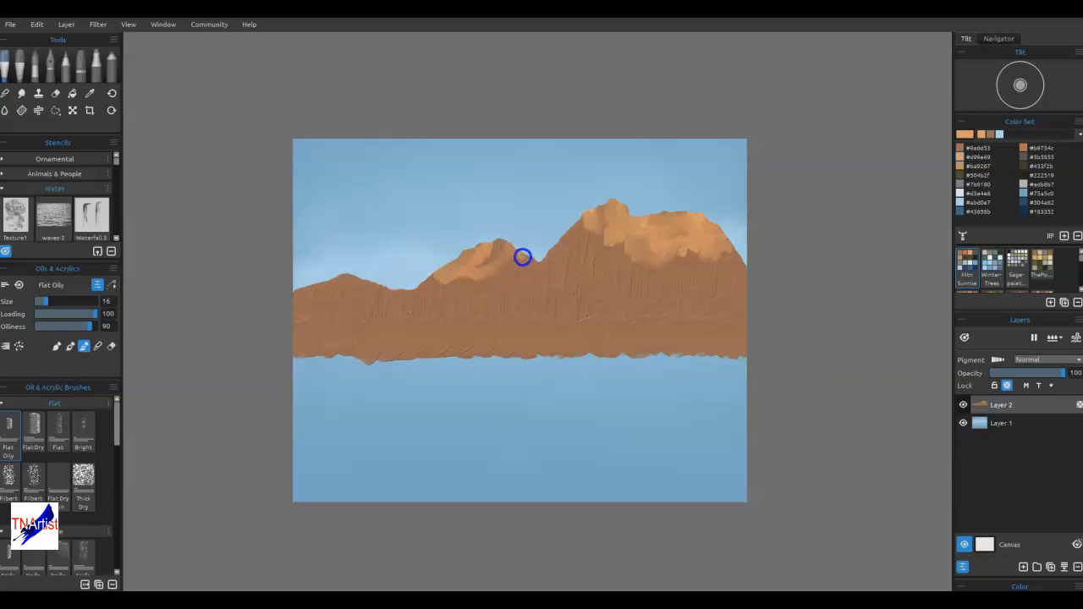
pyautogui.moveTo(541, 269)
pyautogui.mouseDown()
pyautogui.moveTo(592, 240)
pyautogui.moveTo(563, 253)
pyautogui.moveTo(574, 238)
pyautogui.moveTo(561, 252)
pyautogui.moveTo(616, 262)
pyautogui.moveTo(627, 253)
pyautogui.moveTo(611, 269)
pyautogui.moveTo(561, 264)
pyautogui.moveTo(506, 286)
pyautogui.mouseUp()
pyautogui.moveTo(573, 264); pyautogui.dragTo(573, 273)
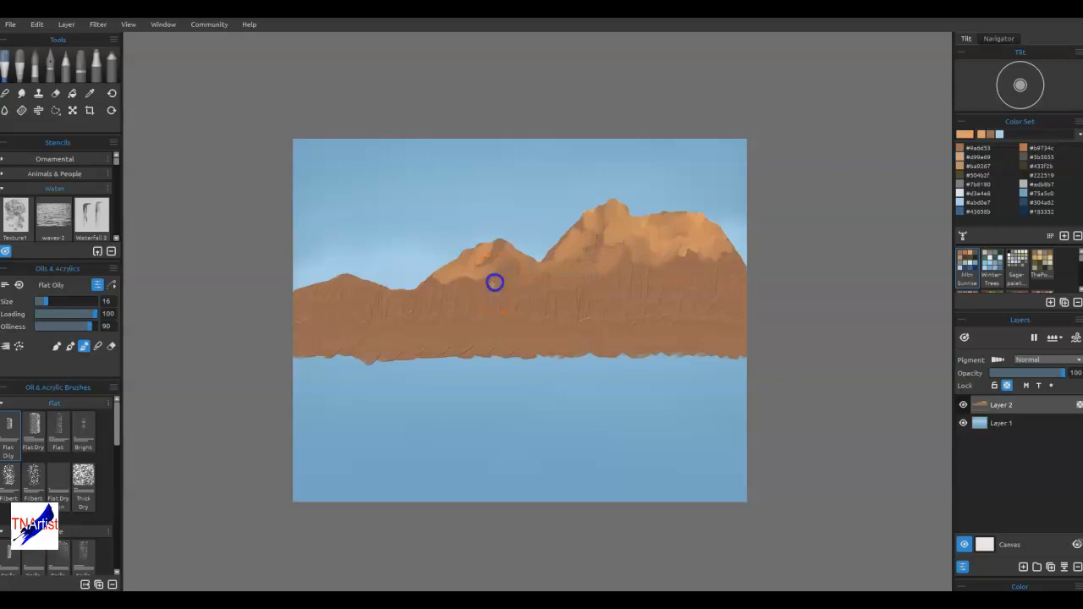
# - Paint light orange highlights over the crest of the lowest hill and soften them toward the middle peak
pyautogui.click(334, 293)
pyautogui.moveTo(356, 293)
pyautogui.mouseDown()
pyautogui.moveTo(393, 302)
pyautogui.moveTo(352, 307)
pyautogui.moveTo(376, 289)
pyautogui.moveTo(369, 299)
pyautogui.moveTo(397, 299)
pyautogui.moveTo(381, 279)
pyautogui.moveTo(370, 300)
pyautogui.moveTo(340, 298)
pyautogui.moveTo(352, 273)
pyautogui.moveTo(349, 307)
pyautogui.moveTo(417, 298)
pyautogui.moveTo(394, 310)
pyautogui.moveTo(401, 293)
pyautogui.moveTo(440, 291)
pyautogui.moveTo(440, 279)
pyautogui.moveTo(432, 294)
pyautogui.moveTo(464, 283)
pyautogui.mouseUp()
pyautogui.press('n')
pyautogui.moveTo(576, 401); pyautogui.dragTo(573, 411)
pyautogui.press('n')
pyautogui.moveTo(305, 290); pyautogui.dragTo(336, 291)
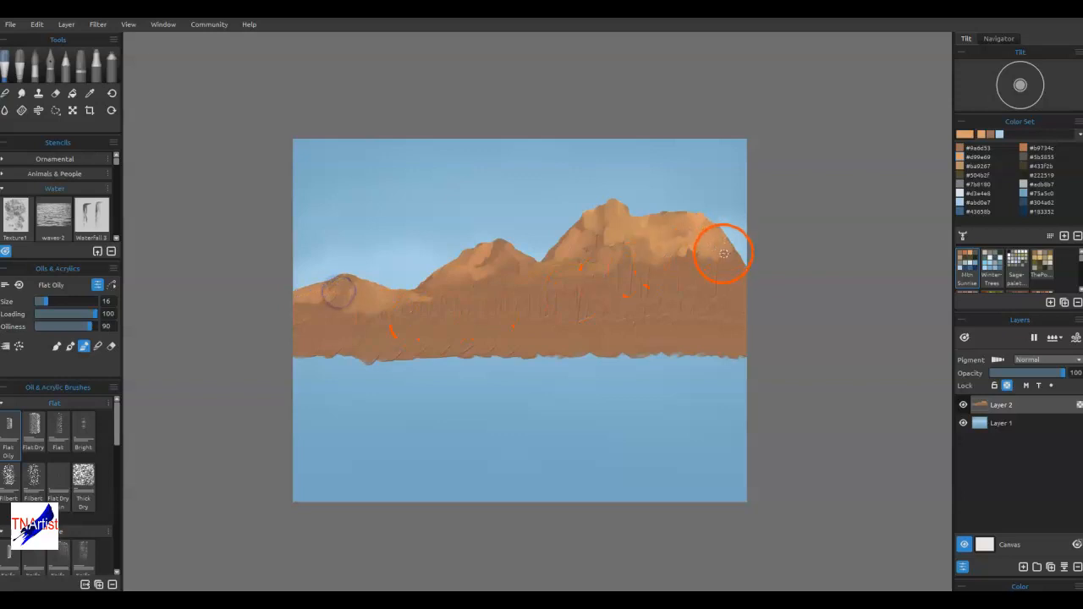
# - Paint and blend light orange ridges on the lower slopes beneath the highest peak
pyautogui.moveTo(676, 289)
pyautogui.mouseDown()
pyautogui.moveTo(710, 271)
pyautogui.moveTo(650, 281)
pyautogui.moveTo(668, 291)
pyautogui.moveTo(651, 283)
pyautogui.moveTo(707, 280)
pyautogui.mouseUp()
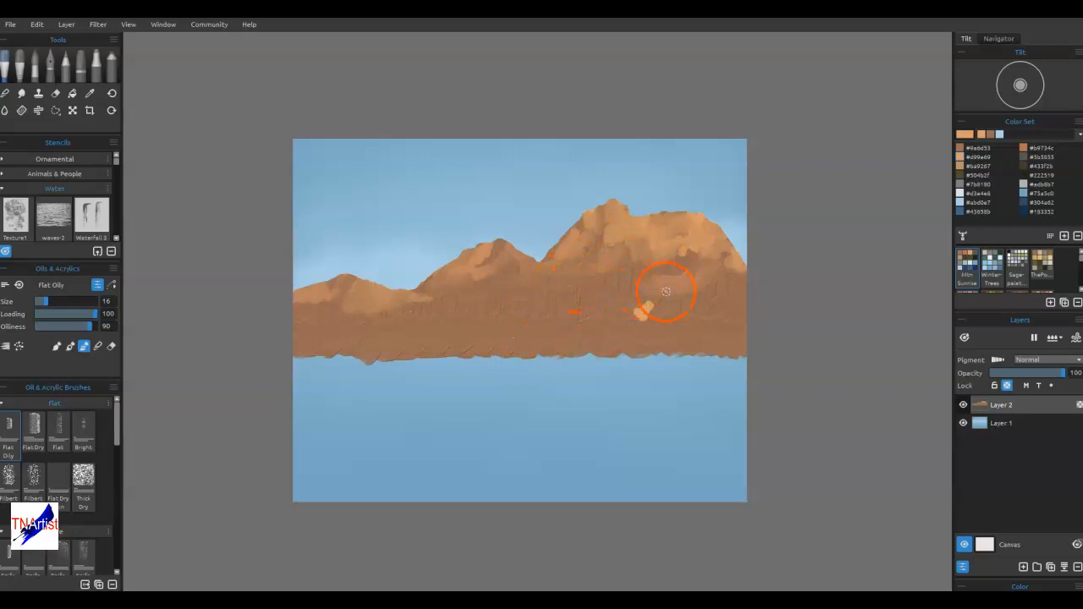
pyautogui.moveTo(649, 313)
pyautogui.mouseDown()
pyautogui.moveTo(639, 324)
pyautogui.moveTo(645, 303)
pyautogui.moveTo(661, 299)
pyautogui.mouseUp()
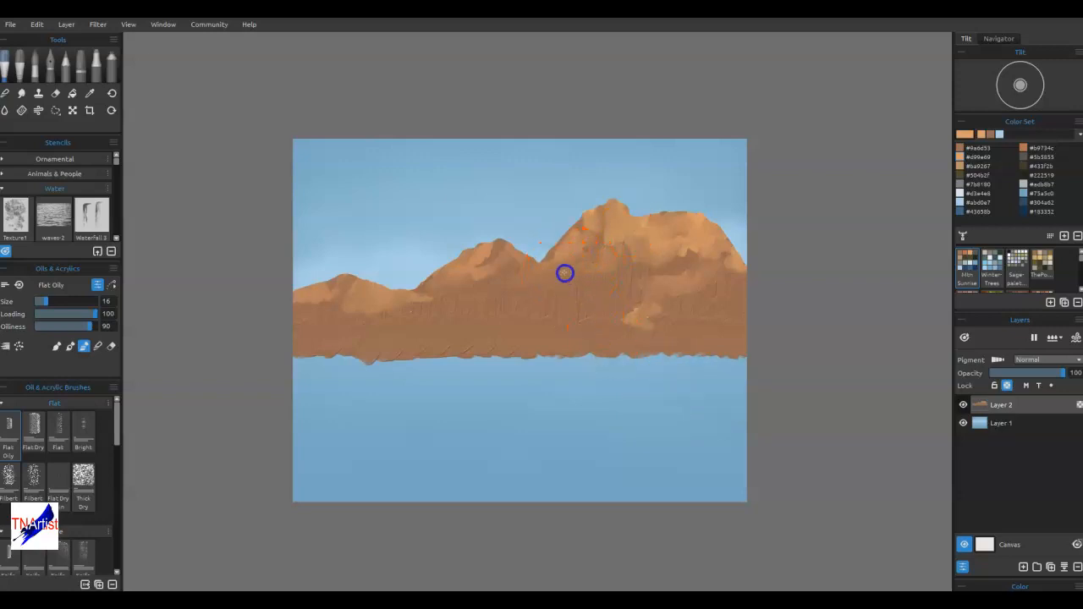
pyautogui.moveTo(569, 268)
pyautogui.mouseDown()
pyautogui.moveTo(593, 284)
pyautogui.moveTo(586, 267)
pyautogui.moveTo(556, 282)
pyautogui.moveTo(563, 289)
pyautogui.moveTo(537, 284)
pyautogui.moveTo(577, 276)
pyautogui.moveTo(586, 262)
pyautogui.moveTo(596, 283)
pyautogui.moveTo(568, 291)
pyautogui.moveTo(632, 282)
pyautogui.mouseUp()
pyautogui.press('b')
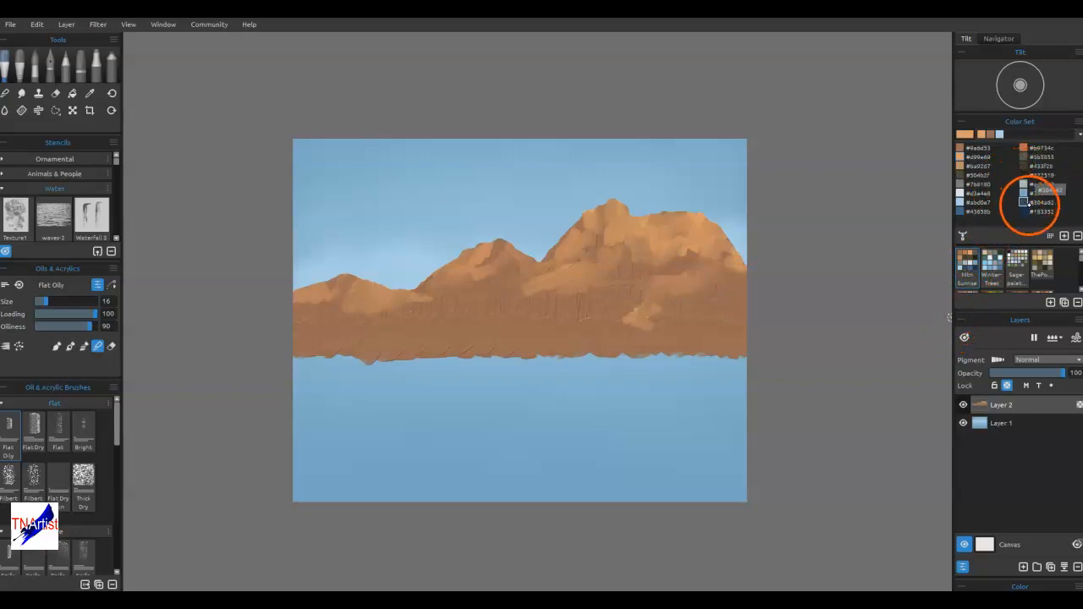
# - Paint a wavy dark navy band across the full width of the mountains' lower slopes with the size 16 Flat Oily brush
pyautogui.click(1024, 174)
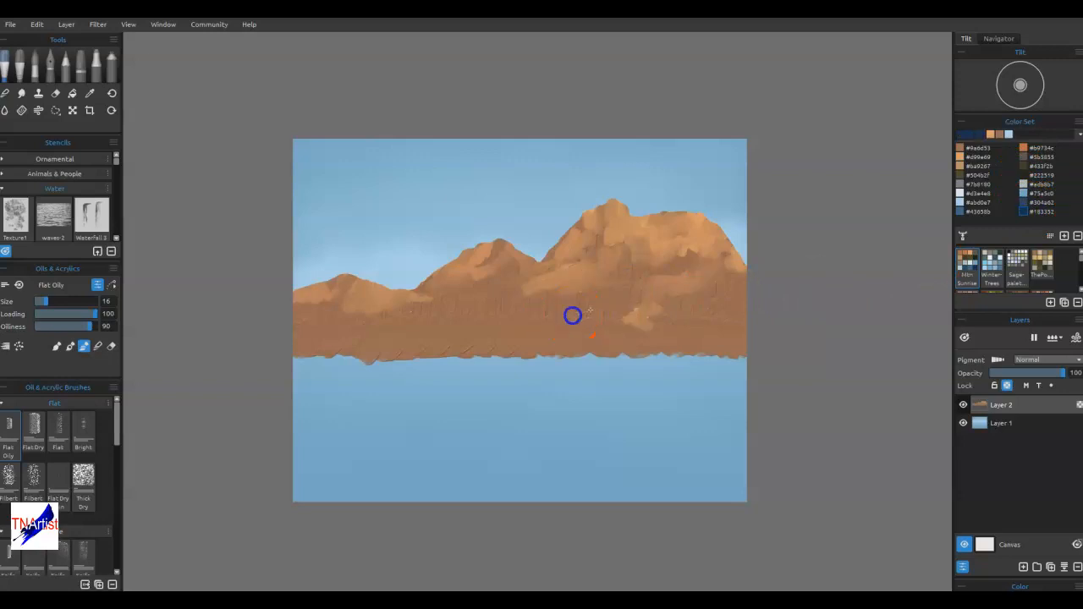
pyautogui.moveTo(585, 310); pyautogui.dragTo(627, 315)
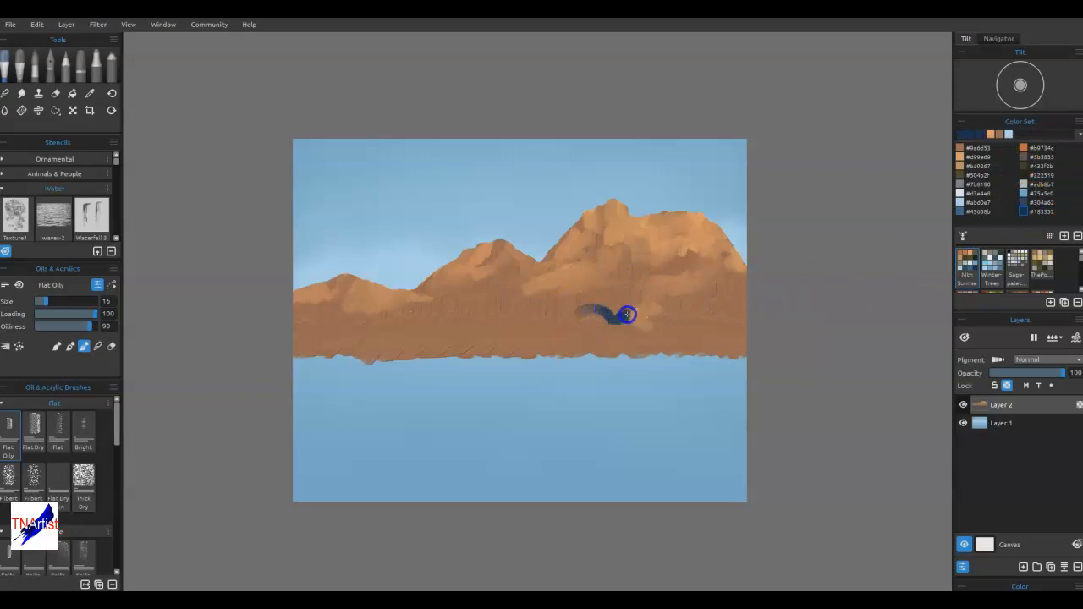
pyautogui.moveTo(694, 318)
pyautogui.mouseDown()
pyautogui.moveTo(753, 318)
pyautogui.moveTo(580, 308)
pyautogui.moveTo(430, 331)
pyautogui.mouseUp()
pyautogui.moveTo(411, 338); pyautogui.dragTo(274, 334)
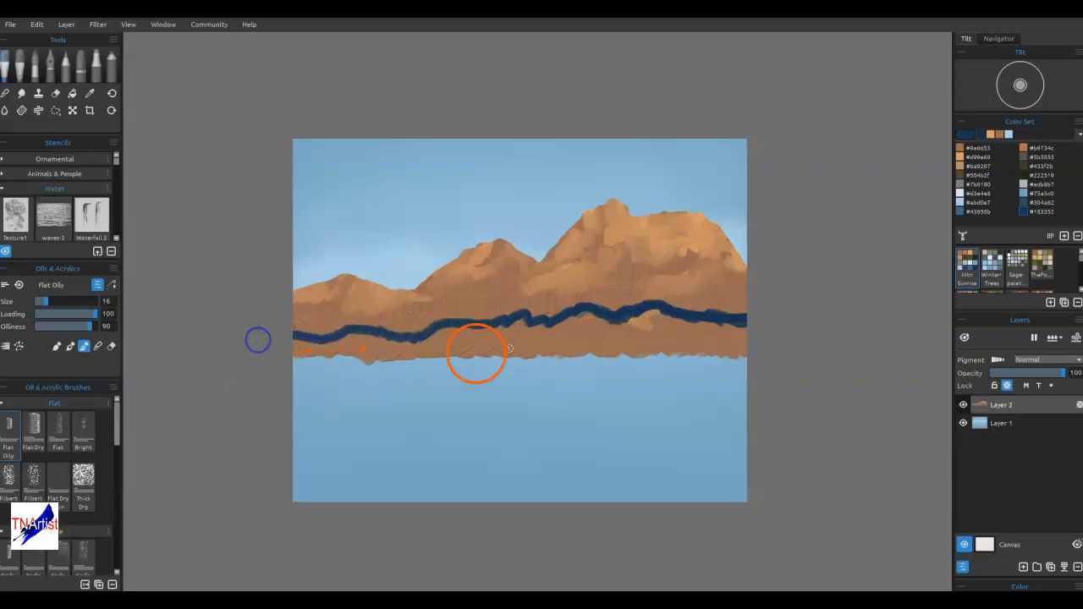
# - Blend the middle of the navy band down into the brown mountain base to form dark foothills
pyautogui.moveTo(573, 315)
pyautogui.mouseDown()
pyautogui.moveTo(641, 319)
pyautogui.moveTo(648, 333)
pyautogui.mouseUp()
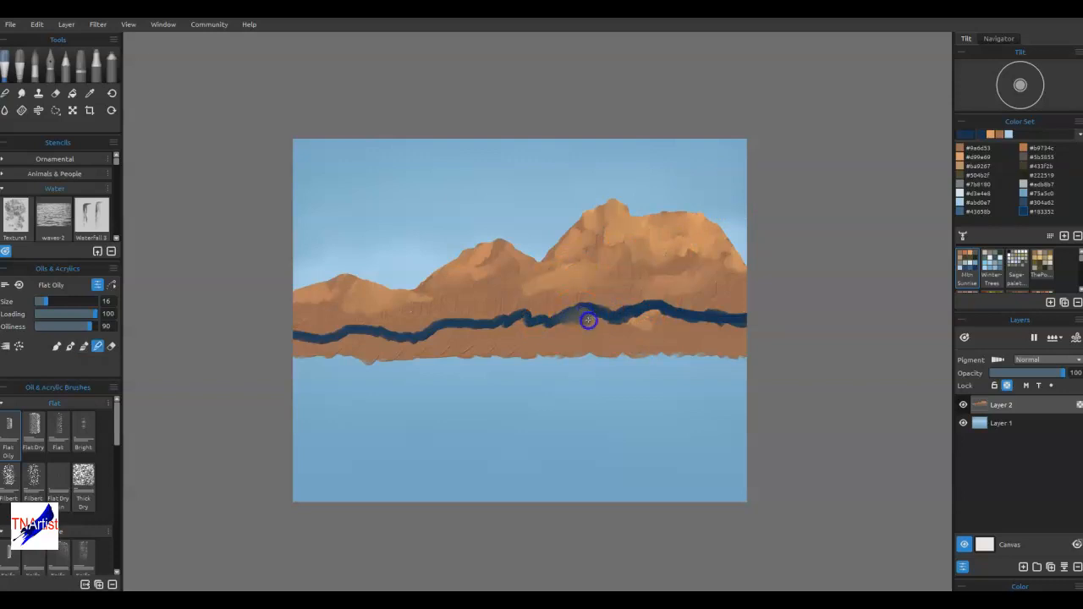
pyautogui.moveTo(595, 314)
pyautogui.mouseDown()
pyautogui.moveTo(624, 326)
pyautogui.moveTo(647, 306)
pyautogui.moveTo(725, 324)
pyautogui.moveTo(616, 319)
pyautogui.moveTo(596, 305)
pyautogui.moveTo(620, 321)
pyautogui.moveTo(543, 334)
pyautogui.moveTo(595, 336)
pyautogui.moveTo(567, 328)
pyautogui.moveTo(579, 312)
pyautogui.moveTo(571, 329)
pyautogui.moveTo(591, 331)
pyautogui.moveTo(544, 331)
pyautogui.moveTo(496, 359)
pyautogui.moveTo(514, 341)
pyautogui.moveTo(497, 344)
pyautogui.moveTo(533, 336)
pyautogui.moveTo(516, 322)
pyautogui.moveTo(501, 334)
pyautogui.moveTo(541, 325)
pyautogui.moveTo(507, 328)
pyautogui.moveTo(484, 347)
pyautogui.moveTo(502, 323)
pyautogui.moveTo(450, 338)
pyautogui.moveTo(445, 327)
pyautogui.moveTo(424, 344)
pyautogui.moveTo(482, 334)
pyautogui.moveTo(475, 354)
pyautogui.moveTo(481, 322)
pyautogui.moveTo(439, 325)
pyautogui.moveTo(418, 349)
pyautogui.moveTo(454, 353)
pyautogui.moveTo(428, 339)
pyautogui.moveTo(479, 357)
pyautogui.moveTo(522, 318)
pyautogui.moveTo(527, 353)
pyautogui.moveTo(580, 313)
pyautogui.mouseUp()
pyautogui.press('n')
pyautogui.press('n')
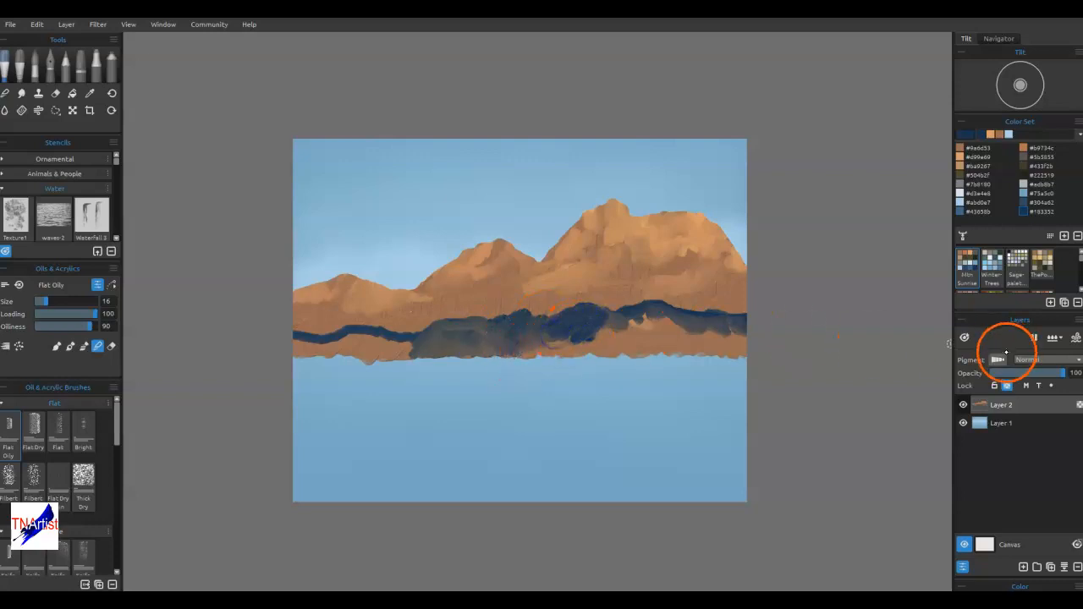
# - Turn on pigment mixing for Layer 2 and blend the navy over the brown base beneath the highest peak
pyautogui.click(999, 360)
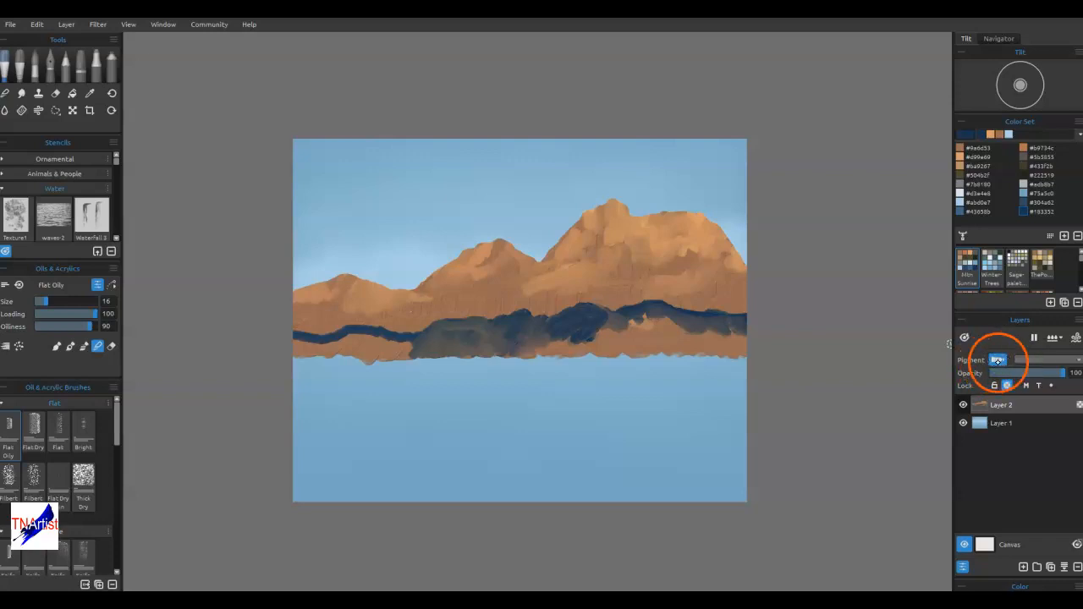
pyautogui.moveTo(595, 315)
pyautogui.mouseDown()
pyautogui.moveTo(624, 322)
pyautogui.moveTo(600, 321)
pyautogui.moveTo(576, 355)
pyautogui.moveTo(529, 340)
pyautogui.moveTo(596, 316)
pyautogui.moveTo(689, 336)
pyautogui.moveTo(680, 336)
pyautogui.moveTo(689, 323)
pyautogui.moveTo(687, 342)
pyautogui.moveTo(709, 338)
pyautogui.moveTo(615, 351)
pyautogui.moveTo(617, 335)
pyautogui.moveTo(663, 321)
pyautogui.moveTo(605, 340)
pyautogui.moveTo(700, 348)
pyautogui.moveTo(686, 358)
pyautogui.moveTo(706, 330)
pyautogui.moveTo(722, 351)
pyautogui.mouseUp()
pyautogui.press('b')
pyautogui.press('b')
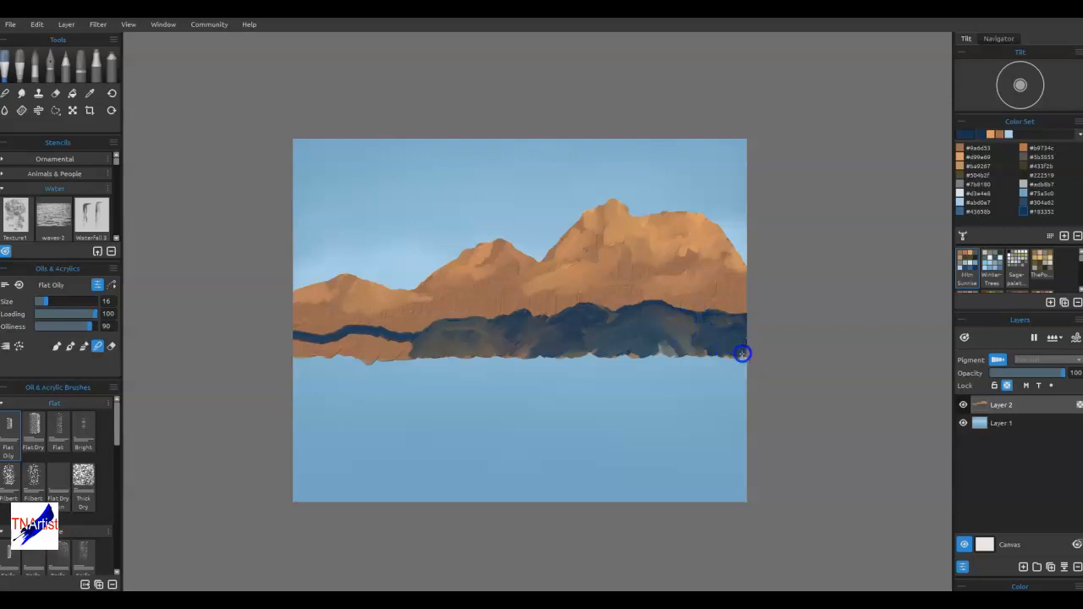
pyautogui.moveTo(739, 336)
pyautogui.mouseDown()
pyautogui.moveTo(703, 351)
pyautogui.moveTo(659, 345)
pyautogui.moveTo(632, 361)
pyautogui.moveTo(622, 336)
pyautogui.moveTo(588, 361)
pyautogui.mouseUp()
pyautogui.moveTo(532, 339)
pyautogui.mouseDown()
pyautogui.moveTo(531, 351)
pyautogui.moveTo(551, 344)
pyautogui.mouseUp()
pyautogui.moveTo(730, 319)
pyautogui.mouseDown()
pyautogui.moveTo(661, 331)
pyautogui.moveTo(726, 322)
pyautogui.moveTo(704, 343)
pyautogui.moveTo(567, 352)
pyautogui.moveTo(645, 352)
pyautogui.mouseUp()
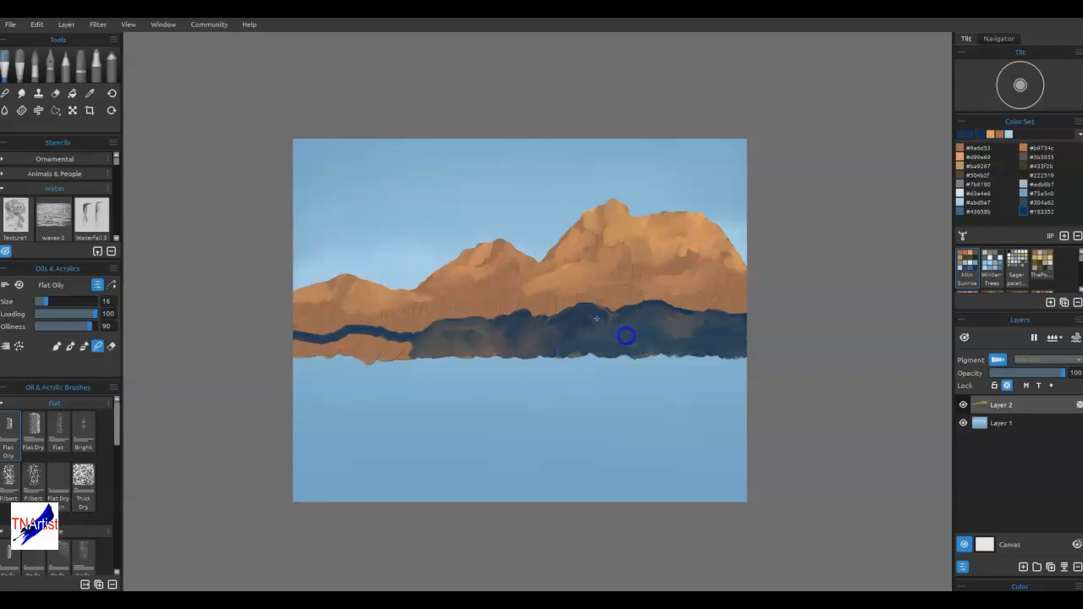
# - Blend the navy over the remaining brown base beneath the lowest hill and even out the dark foothills
pyautogui.moveTo(581, 310)
pyautogui.mouseDown()
pyautogui.moveTo(540, 298)
pyautogui.moveTo(559, 319)
pyautogui.moveTo(428, 341)
pyautogui.moveTo(345, 337)
pyautogui.moveTo(359, 355)
pyautogui.moveTo(419, 349)
pyautogui.moveTo(359, 365)
pyautogui.moveTo(380, 347)
pyautogui.moveTo(326, 360)
pyautogui.moveTo(330, 348)
pyautogui.moveTo(291, 341)
pyautogui.moveTo(283, 351)
pyautogui.moveTo(354, 354)
pyautogui.mouseUp()
pyautogui.moveTo(431, 346)
pyautogui.mouseDown()
pyautogui.moveTo(455, 332)
pyautogui.moveTo(449, 347)
pyautogui.moveTo(443, 328)
pyautogui.moveTo(429, 333)
pyautogui.moveTo(484, 328)
pyautogui.moveTo(480, 344)
pyautogui.moveTo(457, 354)
pyautogui.moveTo(540, 331)
pyautogui.moveTo(521, 321)
pyautogui.moveTo(501, 333)
pyautogui.moveTo(521, 318)
pyautogui.moveTo(480, 348)
pyautogui.moveTo(512, 363)
pyautogui.moveTo(507, 346)
pyautogui.moveTo(532, 346)
pyautogui.moveTo(501, 325)
pyautogui.moveTo(529, 348)
pyautogui.moveTo(498, 341)
pyautogui.moveTo(508, 345)
pyautogui.moveTo(517, 326)
pyautogui.moveTo(555, 337)
pyautogui.moveTo(576, 317)
pyautogui.moveTo(544, 331)
pyautogui.mouseUp()
pyautogui.moveTo(642, 324); pyautogui.dragTo(629, 325)
pyautogui.moveTo(688, 344)
pyautogui.mouseDown()
pyautogui.moveTo(704, 336)
pyautogui.moveTo(509, 358)
pyautogui.mouseUp()
# - Soften the upper edge of the navy foothills into the brown slopes across the whole range
pyautogui.click(711, 312)
pyautogui.moveTo(711, 312)
pyautogui.mouseDown()
pyautogui.moveTo(752, 321)
pyautogui.moveTo(686, 314)
pyautogui.moveTo(756, 318)
pyautogui.moveTo(743, 314)
pyautogui.mouseUp()
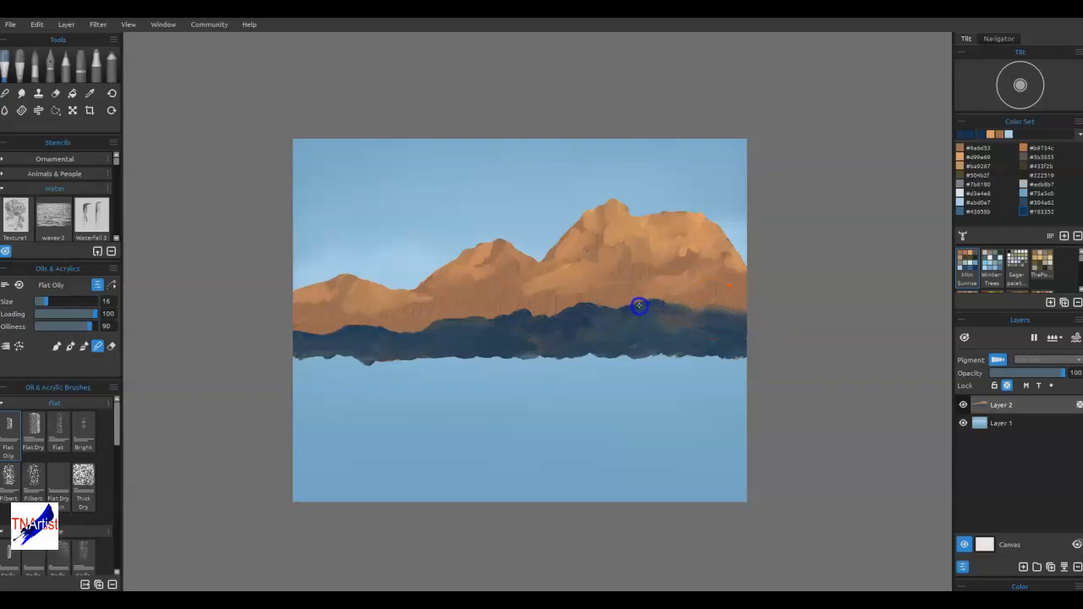
pyautogui.moveTo(660, 305); pyautogui.dragTo(634, 306)
pyautogui.moveTo(514, 312)
pyautogui.mouseDown()
pyautogui.moveTo(387, 334)
pyautogui.moveTo(288, 334)
pyautogui.mouseUp()
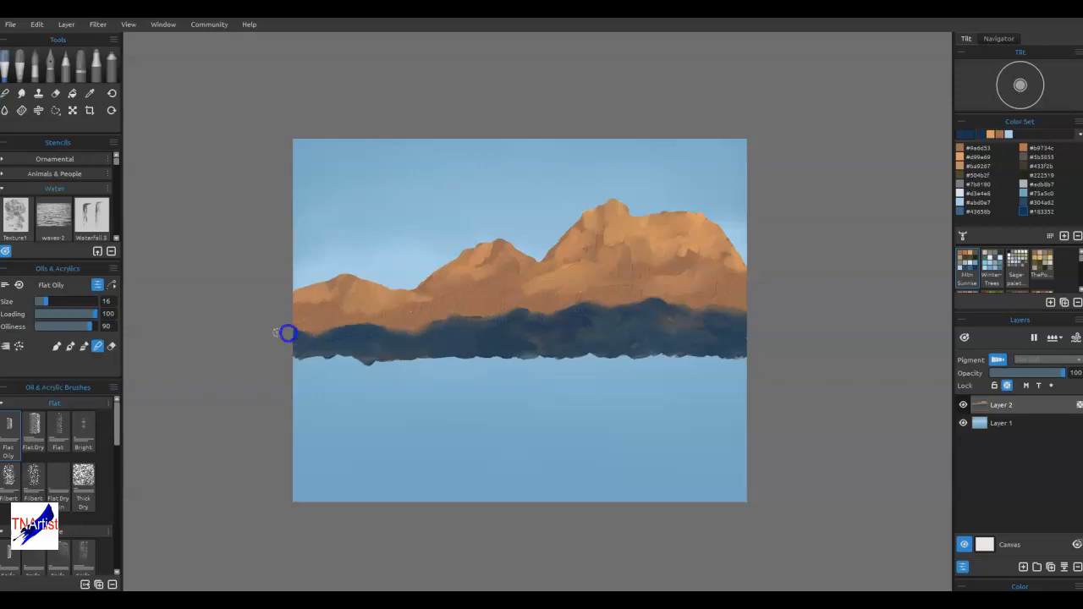
pyautogui.moveTo(619, 319); pyautogui.dragTo(581, 318)
pyautogui.moveTo(697, 329)
pyautogui.mouseDown()
pyautogui.moveTo(699, 275)
pyautogui.moveTo(701, 310)
pyautogui.mouseUp()
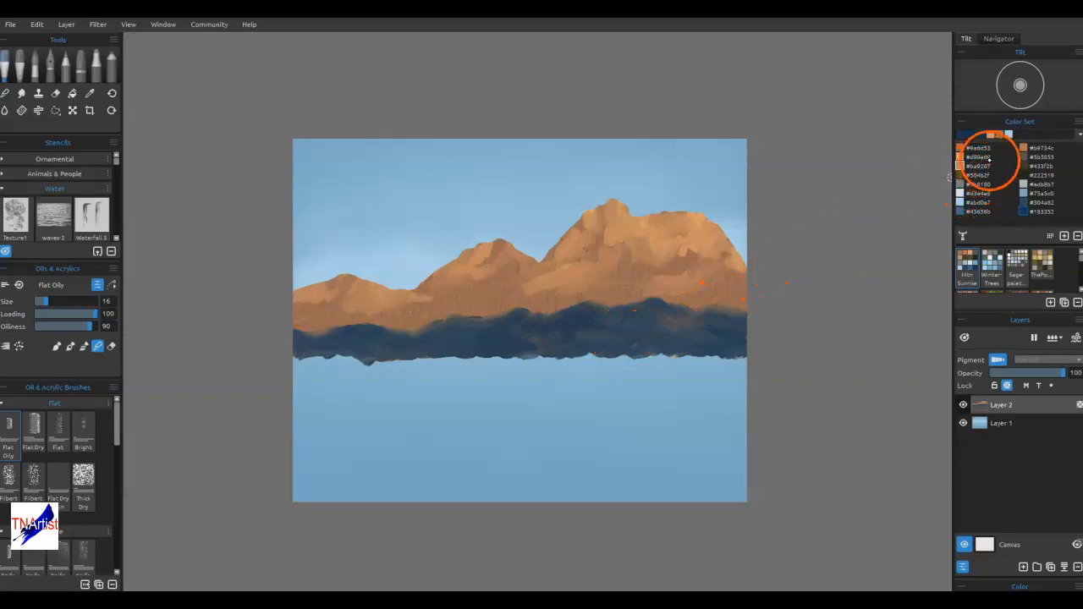
# - Darken the brown #9a6d53 and paint size 10 shadow strokes on the highest peak's lower ridge, its left slope and the middle peak's left slope
pyautogui.doubleClick(965, 133)
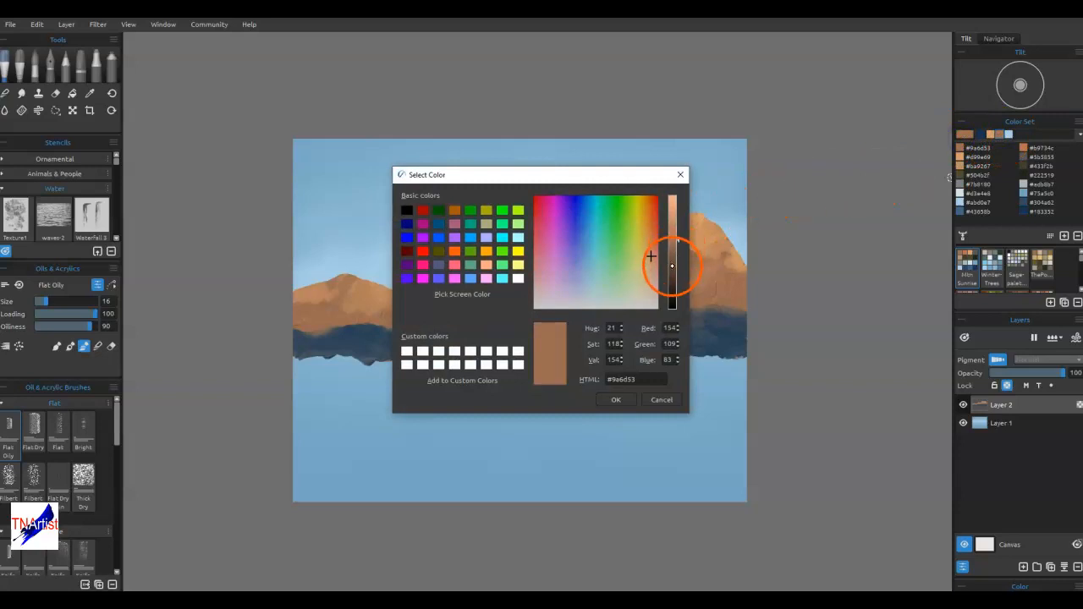
pyautogui.click(670, 263)
pyautogui.click(616, 399)
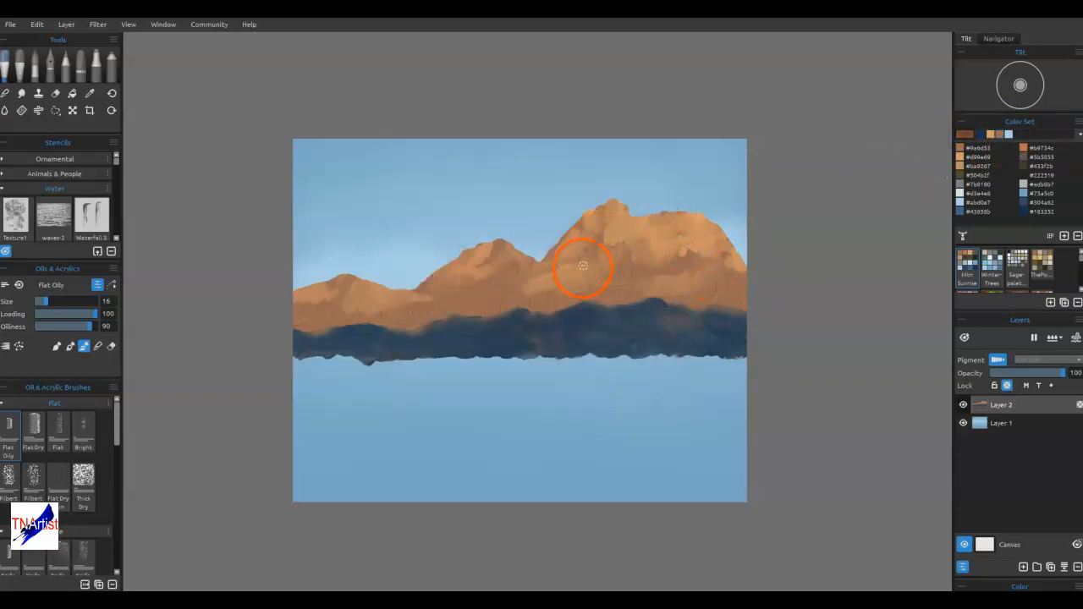
pyautogui.moveTo(575, 277)
pyautogui.mouseDown()
pyautogui.moveTo(581, 293)
pyautogui.moveTo(614, 286)
pyautogui.moveTo(623, 299)
pyautogui.moveTo(634, 285)
pyautogui.mouseUp()
pyautogui.press('b')
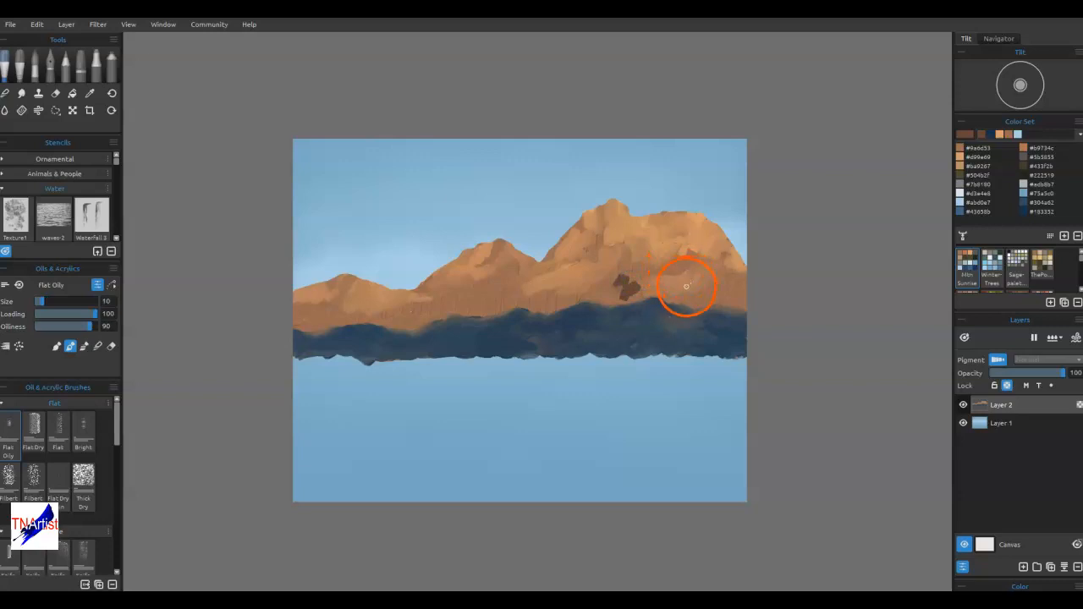
pyautogui.moveTo(692, 268); pyautogui.dragTo(684, 271)
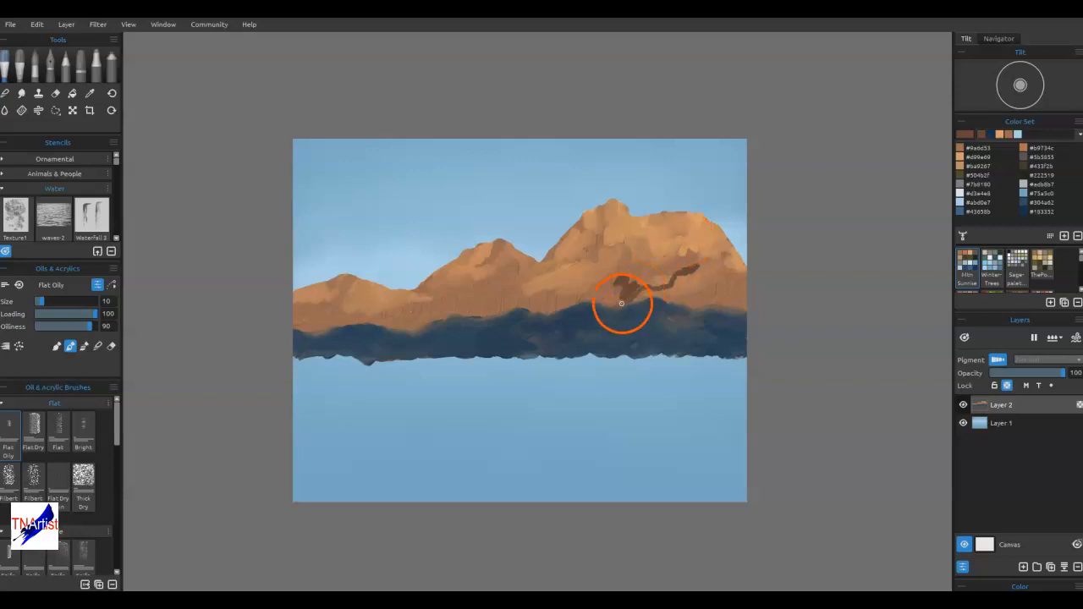
pyautogui.moveTo(625, 296)
pyautogui.mouseDown()
pyautogui.moveTo(626, 283)
pyautogui.moveTo(742, 251)
pyautogui.mouseUp()
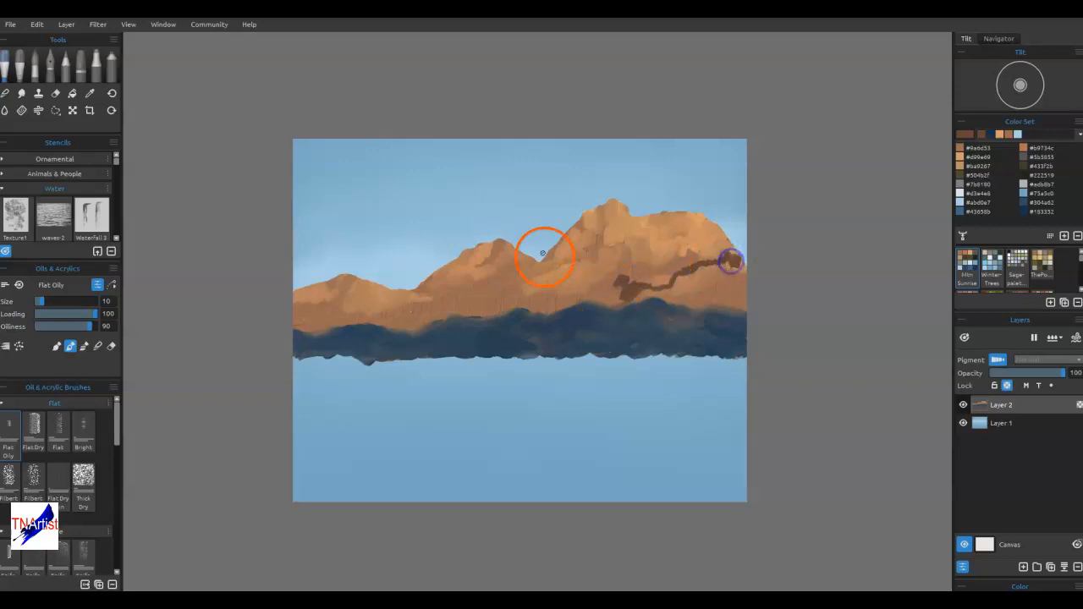
pyautogui.moveTo(545, 259)
pyautogui.mouseDown()
pyautogui.moveTo(577, 229)
pyautogui.moveTo(576, 249)
pyautogui.moveTo(537, 259)
pyautogui.mouseUp()
pyautogui.moveTo(438, 276)
pyautogui.mouseDown()
pyautogui.moveTo(447, 272)
pyautogui.moveTo(395, 304)
pyautogui.mouseUp()
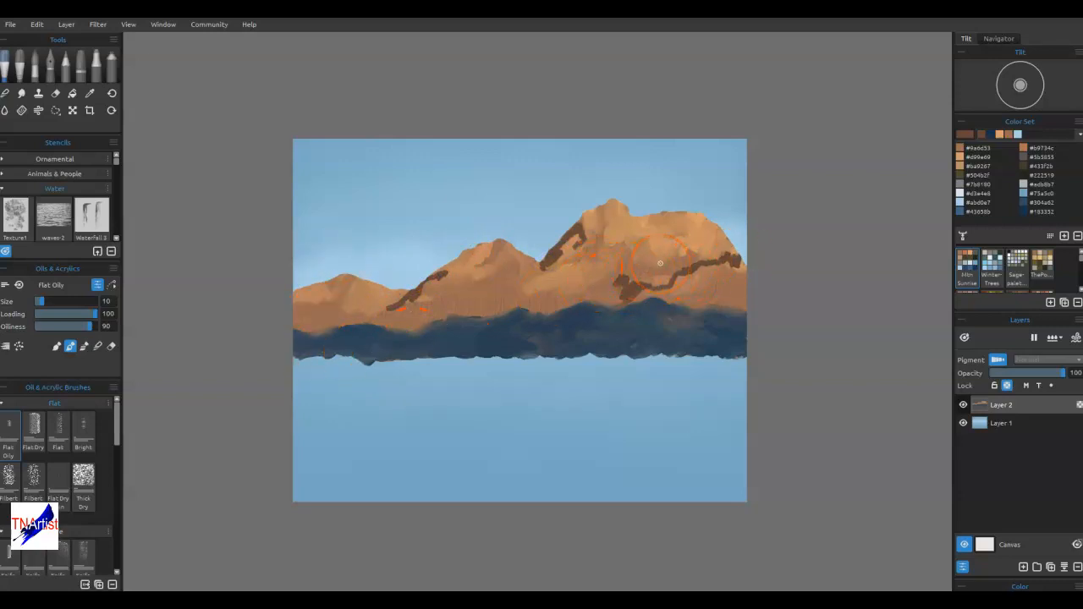
# - Blend the dark brown shadow strokes into the mountain slopes and the edge of the foothills
pyautogui.moveTo(687, 275); pyautogui.dragTo(689, 273)
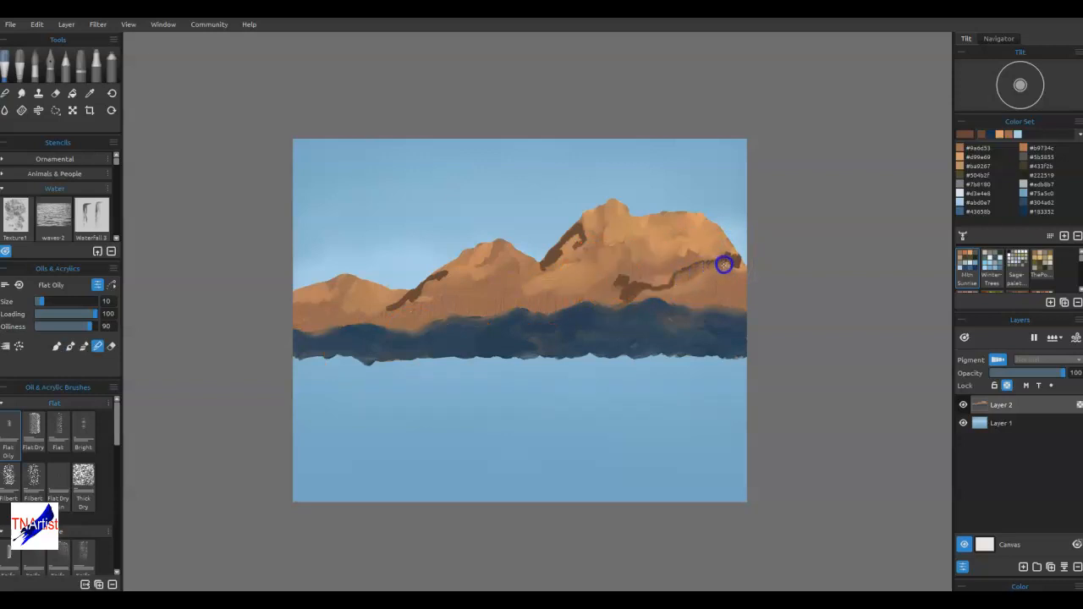
pyautogui.moveTo(734, 265)
pyautogui.mouseDown()
pyautogui.moveTo(614, 306)
pyautogui.moveTo(623, 279)
pyautogui.moveTo(586, 306)
pyautogui.moveTo(615, 289)
pyautogui.moveTo(592, 303)
pyautogui.mouseUp()
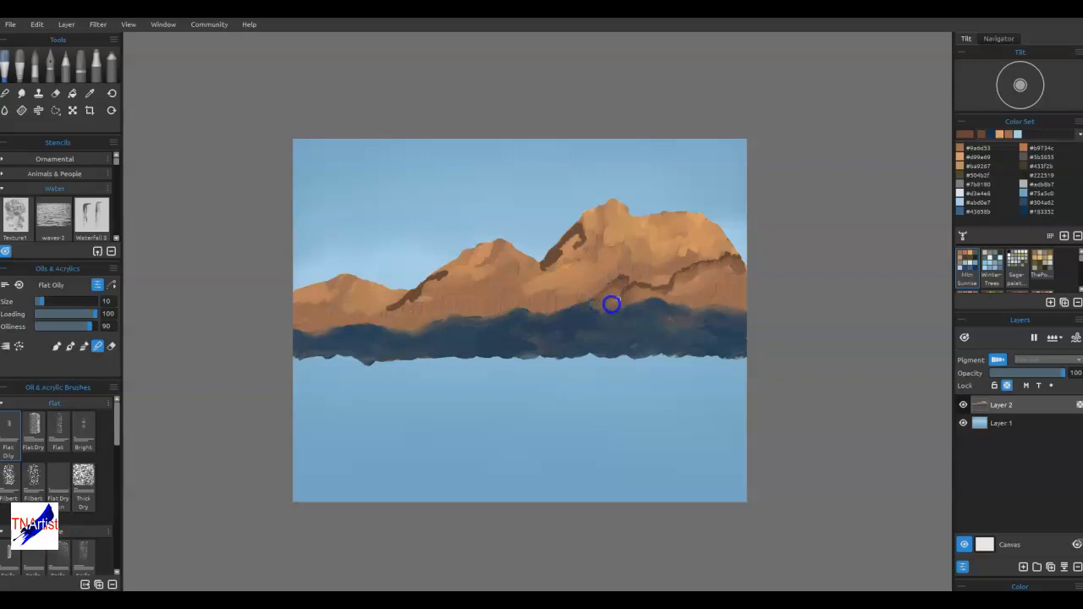
pyautogui.moveTo(576, 239); pyautogui.dragTo(576, 231)
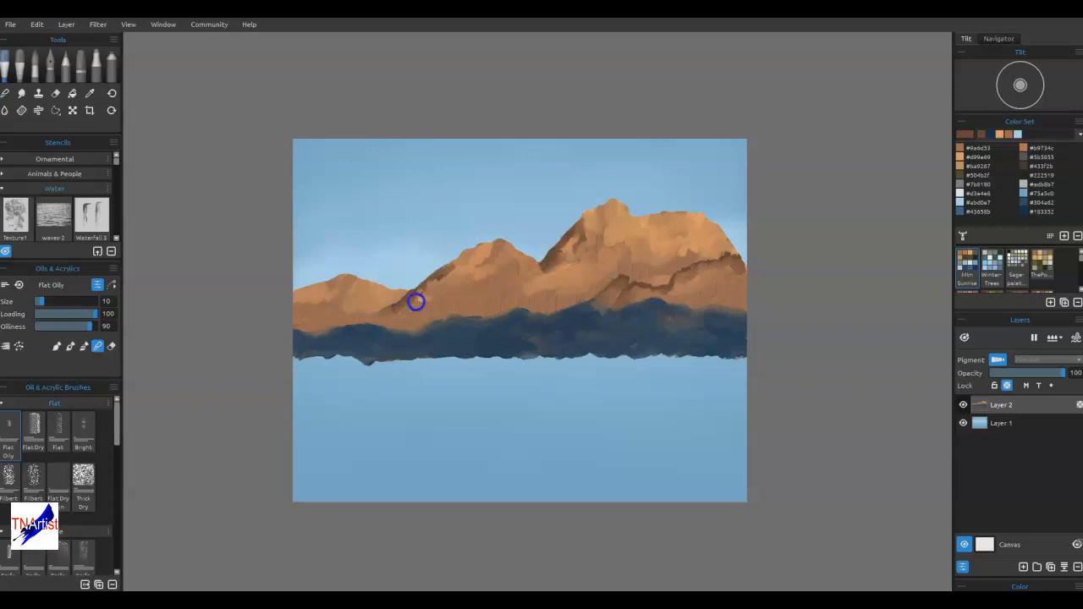
pyautogui.moveTo(417, 300)
pyautogui.mouseDown()
pyautogui.moveTo(463, 265)
pyautogui.moveTo(612, 291)
pyautogui.moveTo(695, 210)
pyautogui.moveTo(702, 238)
pyautogui.moveTo(730, 252)
pyautogui.mouseUp()
pyautogui.moveTo(682, 359); pyautogui.dragTo(669, 367)
pyautogui.moveTo(665, 300)
pyautogui.mouseDown()
pyautogui.moveTo(618, 292)
pyautogui.moveTo(622, 278)
pyautogui.mouseUp()
pyautogui.moveTo(612, 315)
pyautogui.mouseDown()
pyautogui.moveTo(665, 327)
pyautogui.moveTo(646, 331)
pyautogui.mouseUp()
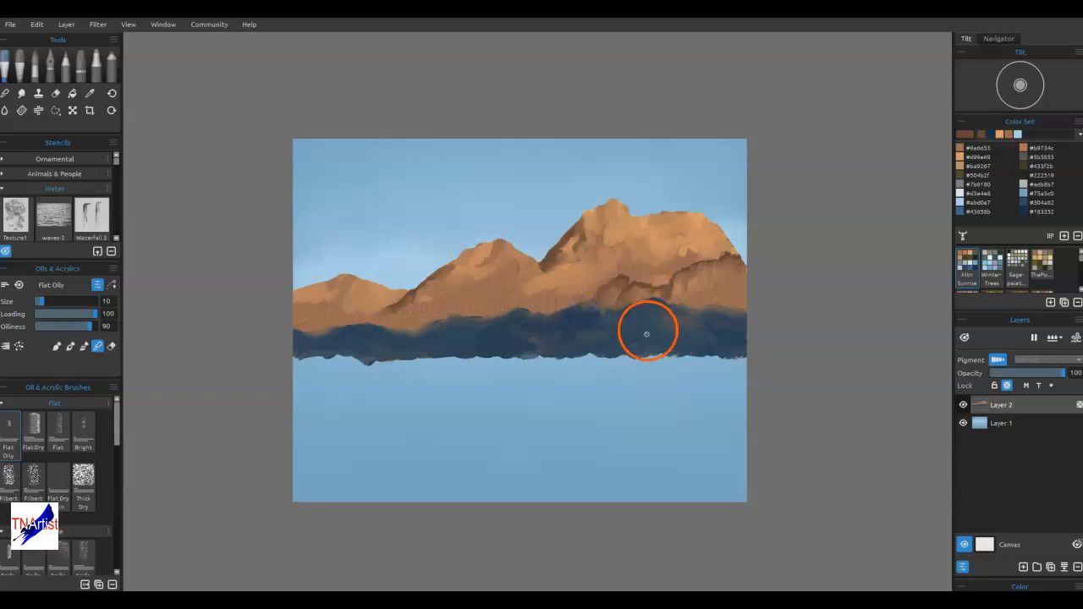
# - Sample the foothills' dark blue, lighten it, and paint scattered lighter blue patches across the foothills
pyautogui.keyDown('alt'); pyautogui.click(626, 333); pyautogui.keyUp('alt')
pyautogui.click(970, 132)
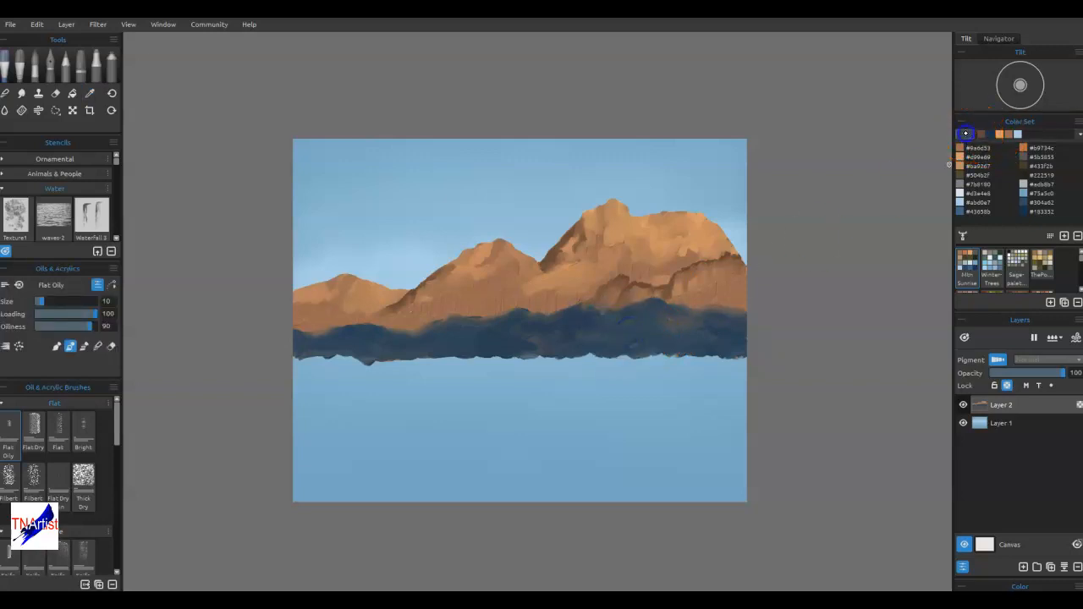
pyautogui.click(680, 223)
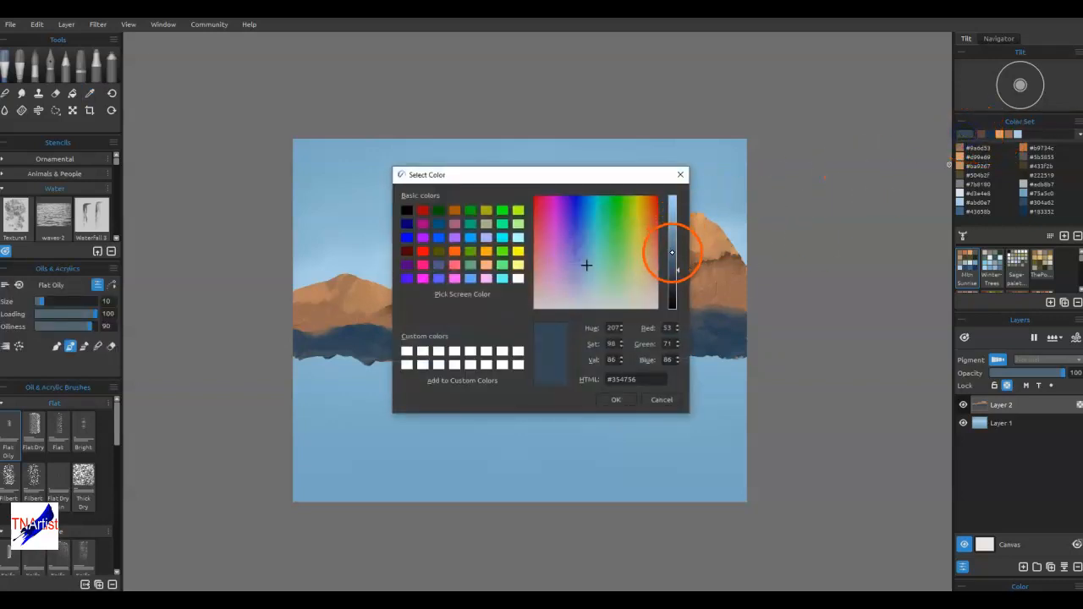
pyautogui.click(673, 252)
pyautogui.click(619, 397)
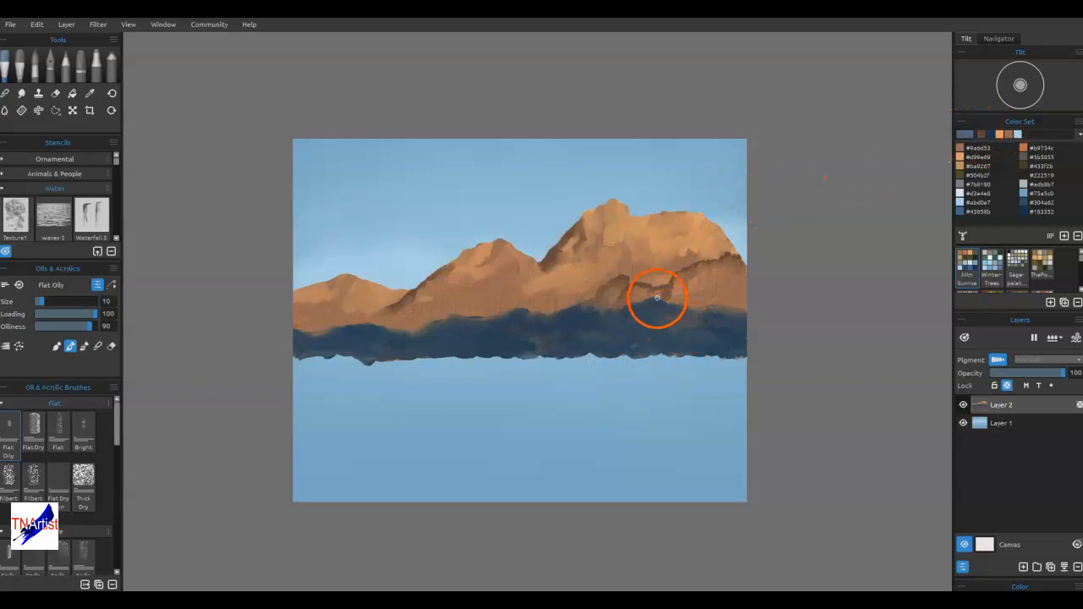
pyautogui.click(634, 314)
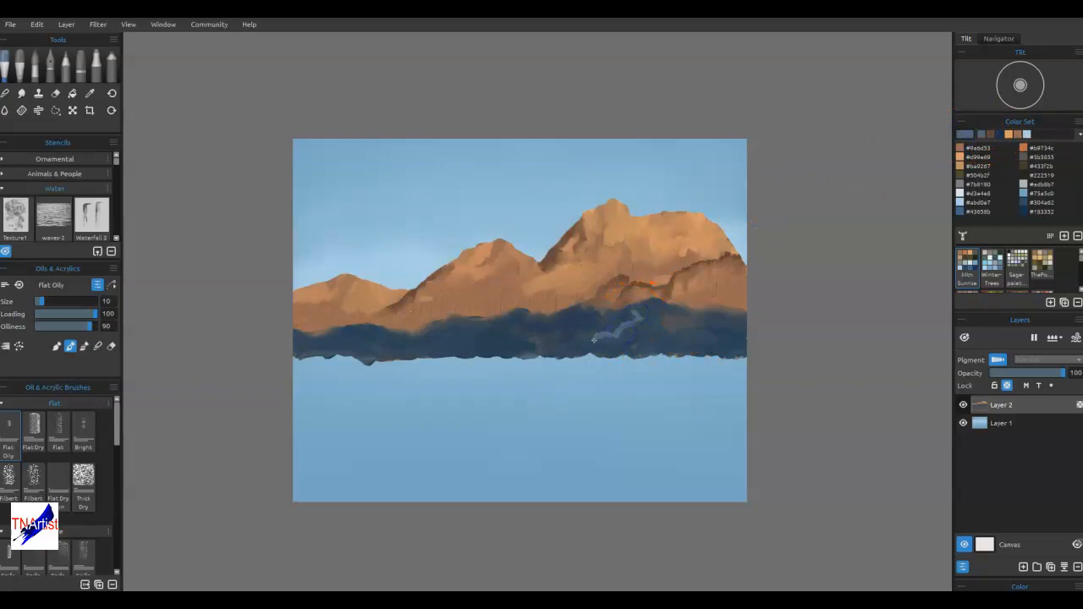
pyautogui.moveTo(617, 343); pyautogui.dragTo(443, 351)
pyautogui.click(538, 330)
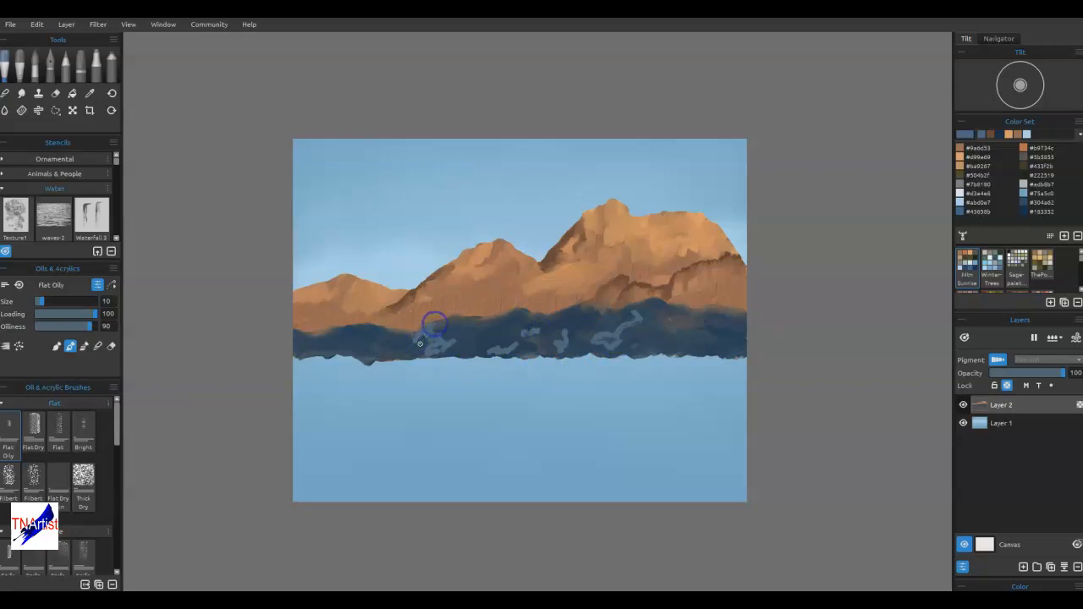
pyautogui.moveTo(419, 341); pyautogui.dragTo(441, 339)
pyautogui.moveTo(634, 314)
pyautogui.mouseDown()
pyautogui.moveTo(682, 341)
pyautogui.moveTo(722, 343)
pyautogui.moveTo(669, 350)
pyautogui.moveTo(626, 317)
pyautogui.moveTo(634, 324)
pyautogui.mouseUp()
pyautogui.press('b')
pyautogui.click(671, 347)
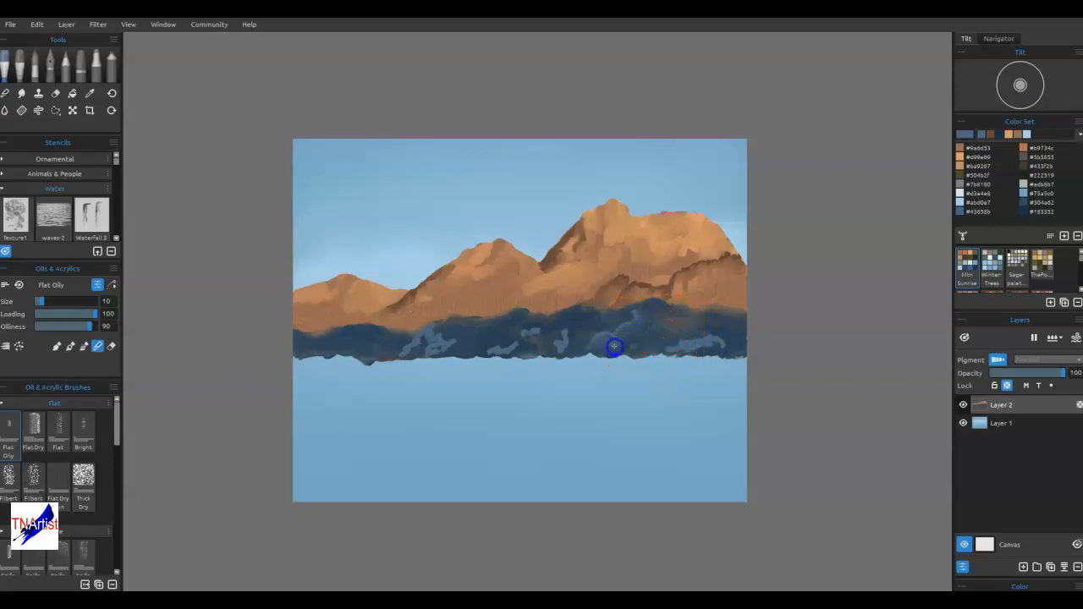
# - Blend the lighter blue patches into soft, rounded forms across the navy foothills
pyautogui.moveTo(638, 312); pyautogui.dragTo(652, 311)
pyautogui.moveTo(708, 346); pyautogui.dragTo(724, 345)
pyautogui.moveTo(730, 344); pyautogui.dragTo(744, 352)
pyautogui.moveTo(561, 346); pyautogui.dragTo(570, 328)
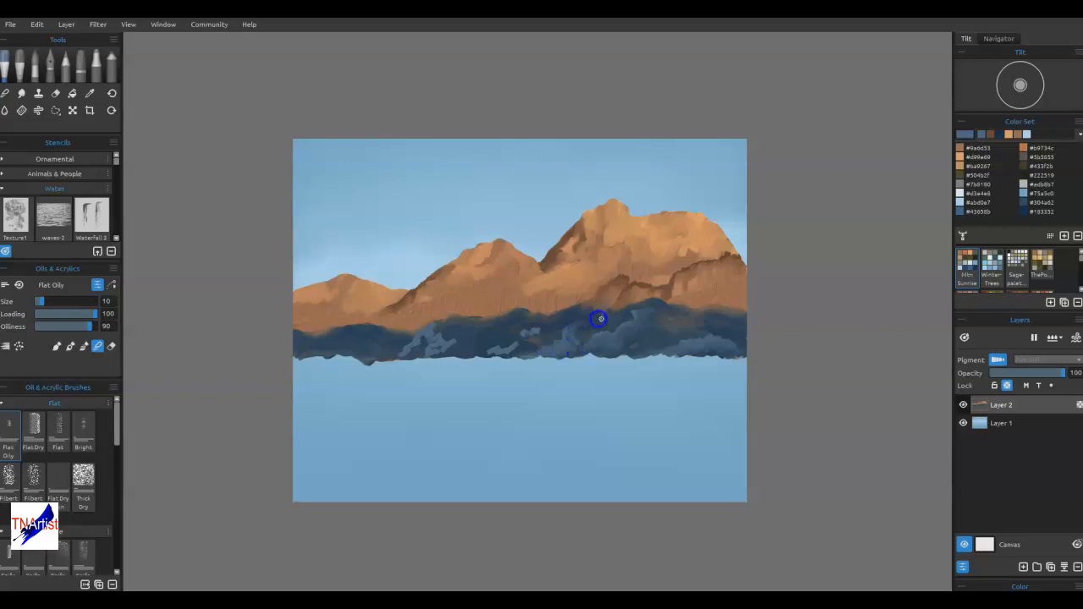
pyautogui.moveTo(561, 352)
pyautogui.mouseDown()
pyautogui.moveTo(502, 324)
pyautogui.moveTo(511, 350)
pyautogui.mouseUp()
pyautogui.moveTo(470, 321)
pyautogui.mouseDown()
pyautogui.moveTo(411, 354)
pyautogui.moveTo(454, 330)
pyautogui.moveTo(426, 356)
pyautogui.moveTo(402, 351)
pyautogui.moveTo(418, 340)
pyautogui.moveTo(344, 346)
pyautogui.moveTo(371, 352)
pyautogui.mouseUp()
pyautogui.moveTo(459, 348); pyautogui.dragTo(450, 347)
pyautogui.moveTo(605, 332); pyautogui.dragTo(644, 325)
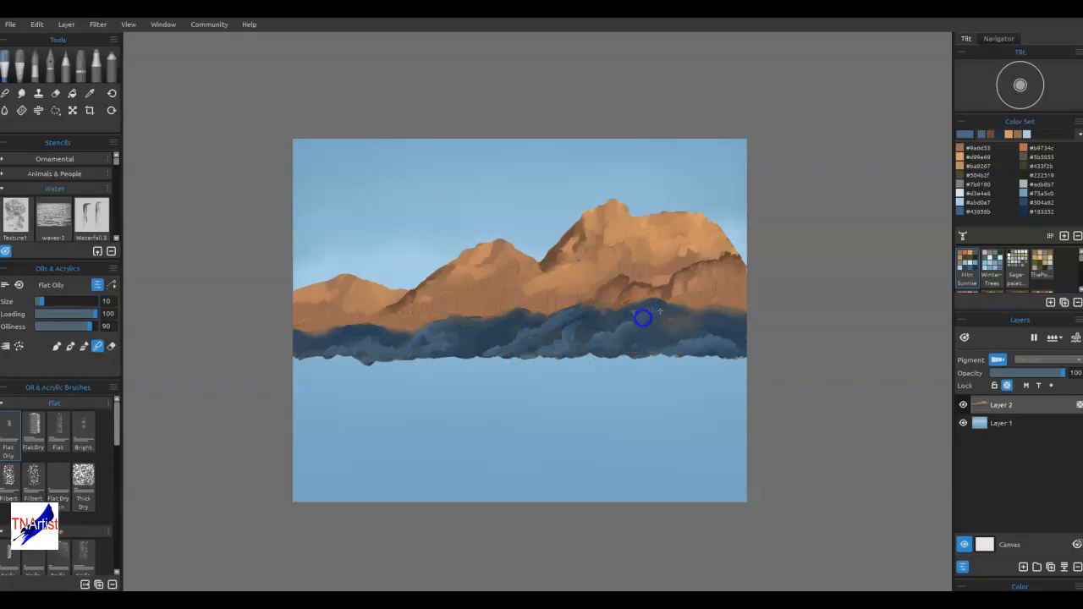
pyautogui.moveTo(563, 353); pyautogui.dragTo(520, 346)
pyautogui.moveTo(499, 360); pyautogui.dragTo(535, 360)
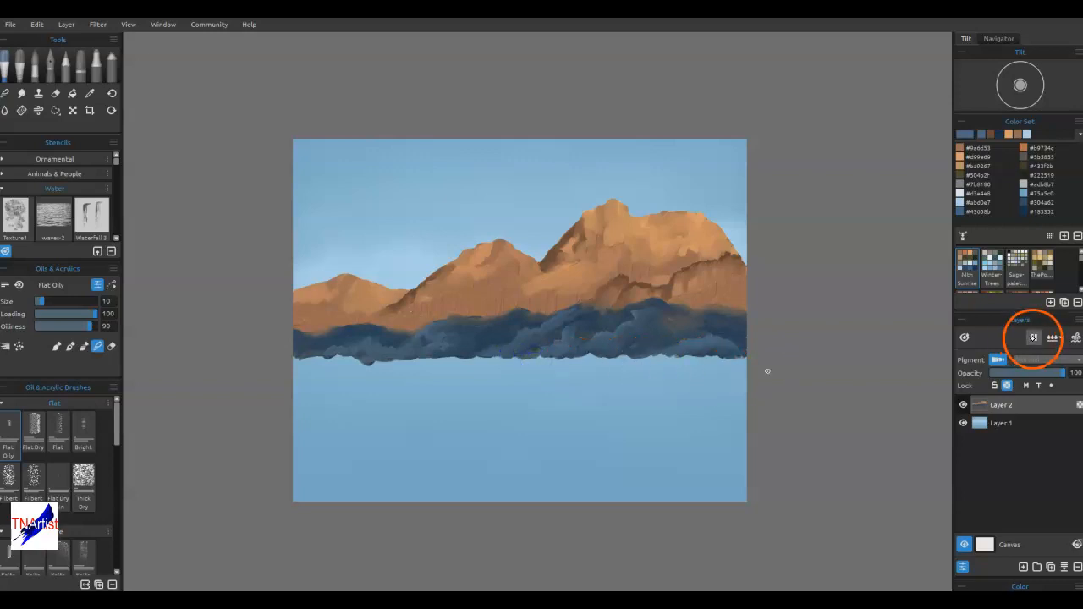
# - Unlock Layer 2's transparency and, with an enlarged blender, smudge the foothills' bottom edge into a misty fade over the blue below
pyautogui.click(1006, 385)
pyautogui.moveTo(543, 331)
pyautogui.mouseDown()
pyautogui.moveTo(440, 365)
pyautogui.moveTo(331, 369)
pyautogui.moveTo(296, 358)
pyautogui.mouseUp()
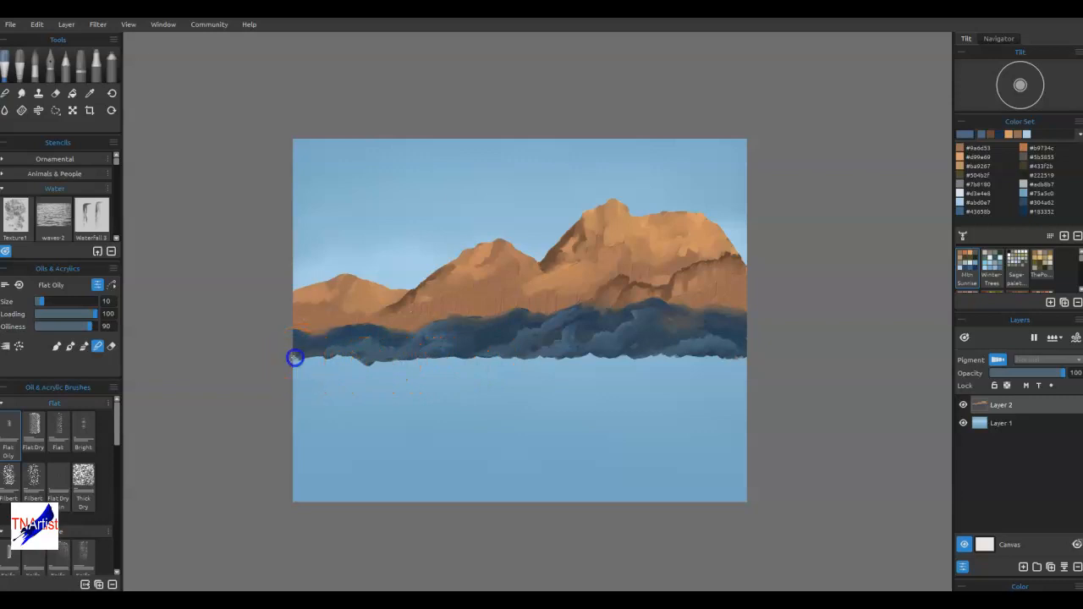
pyautogui.press(']')
pyautogui.press(']')
pyautogui.press(']')
pyautogui.press(']')
pyautogui.press(']')
pyautogui.press(']')
pyautogui.press(']')
pyautogui.moveTo(306, 362)
pyautogui.mouseDown()
pyautogui.moveTo(333, 356)
pyautogui.moveTo(333, 367)
pyautogui.moveTo(340, 357)
pyautogui.moveTo(361, 367)
pyautogui.moveTo(434, 351)
pyautogui.moveTo(442, 363)
pyautogui.moveTo(534, 360)
pyautogui.moveTo(556, 348)
pyautogui.moveTo(541, 355)
pyautogui.moveTo(573, 367)
pyautogui.moveTo(557, 356)
pyautogui.moveTo(592, 364)
pyautogui.moveTo(603, 349)
pyautogui.moveTo(738, 368)
pyautogui.moveTo(688, 354)
pyautogui.moveTo(302, 367)
pyautogui.mouseUp()
pyautogui.press('[')
pyautogui.press('[')
pyautogui.press('[')
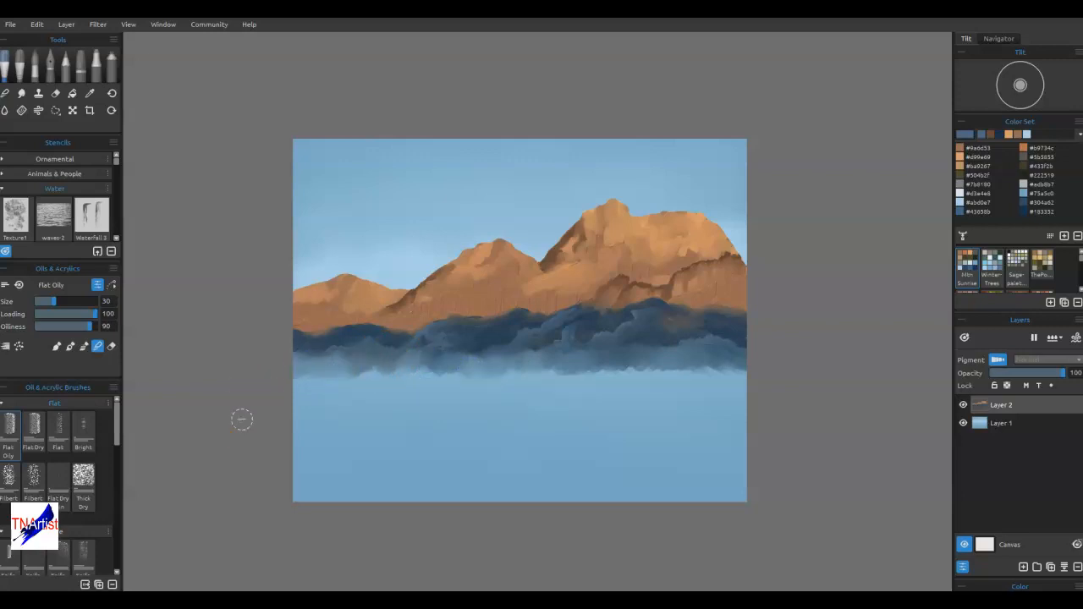
# - Lock Layer 2's transparency again and soften the foothills and their misty lower edge with the size 30 blender
pyautogui.click(1007, 385)
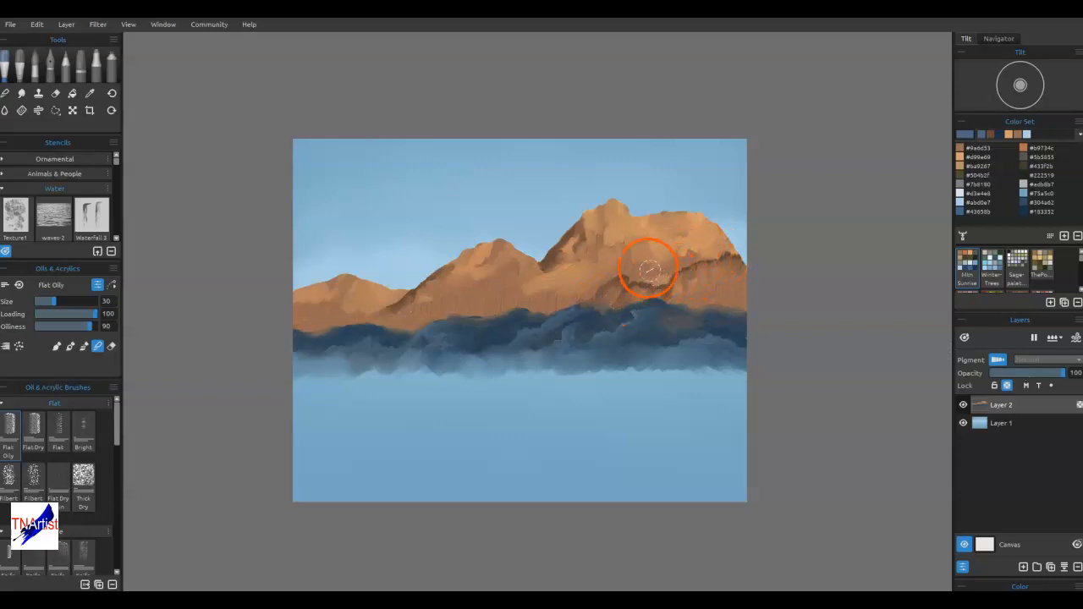
pyautogui.moveTo(658, 305)
pyautogui.mouseDown()
pyautogui.moveTo(634, 319)
pyautogui.moveTo(687, 314)
pyautogui.moveTo(705, 290)
pyautogui.moveTo(669, 328)
pyautogui.moveTo(639, 333)
pyautogui.moveTo(657, 331)
pyautogui.moveTo(689, 301)
pyautogui.moveTo(471, 344)
pyautogui.moveTo(499, 324)
pyautogui.moveTo(358, 343)
pyautogui.moveTo(398, 319)
pyautogui.moveTo(310, 346)
pyautogui.mouseUp()
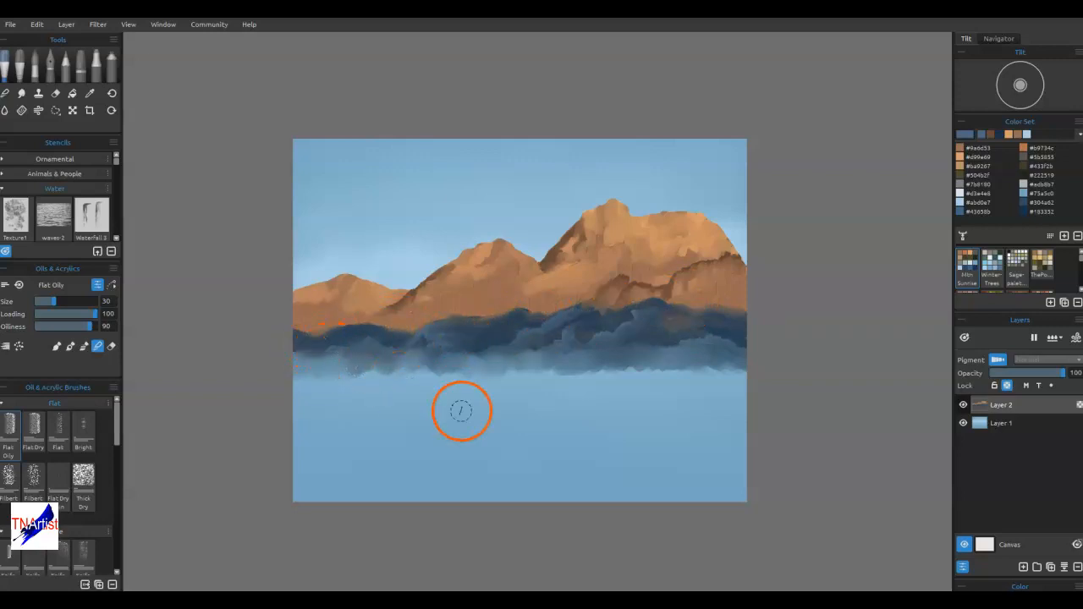
pyautogui.moveTo(460, 411)
pyautogui.mouseDown()
pyautogui.moveTo(682, 390)
pyautogui.moveTo(655, 382)
pyautogui.moveTo(548, 402)
pyautogui.moveTo(713, 367)
pyautogui.mouseUp()
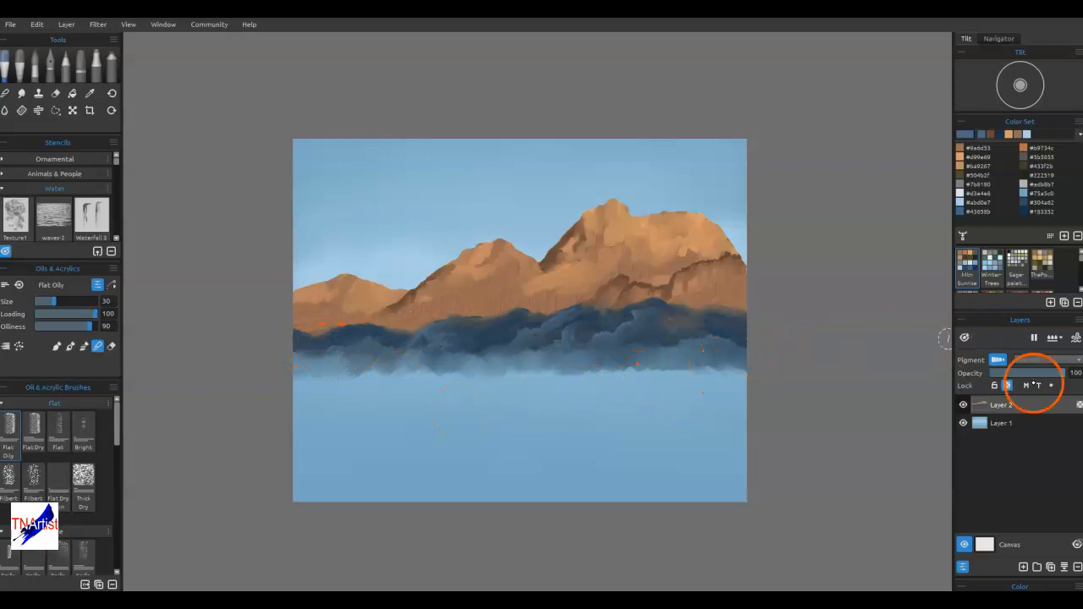
# - Finish softening the mountains and foothills with the blender, and move Layer 2 up to a Y position of 0.820 in
pyautogui.moveTo(580, 284)
pyautogui.mouseDown()
pyautogui.moveTo(556, 291)
pyautogui.moveTo(533, 333)
pyautogui.moveTo(551, 300)
pyautogui.mouseUp()
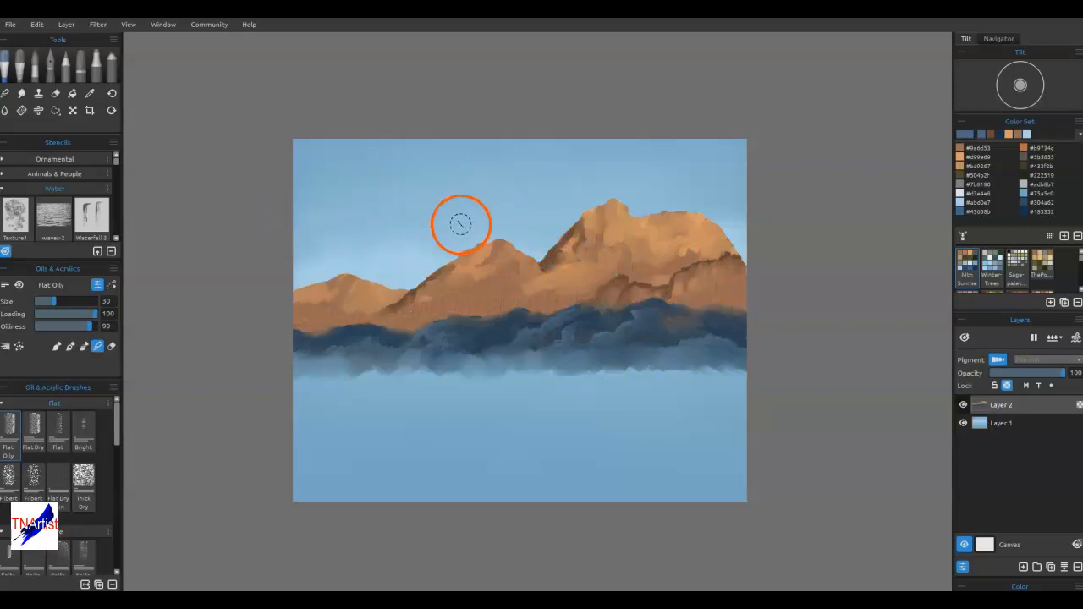
pyautogui.moveTo(640, 308)
pyautogui.mouseDown()
pyautogui.moveTo(695, 307)
pyautogui.moveTo(683, 314)
pyautogui.moveTo(700, 245)
pyautogui.moveTo(701, 264)
pyautogui.moveTo(690, 256)
pyautogui.mouseUp()
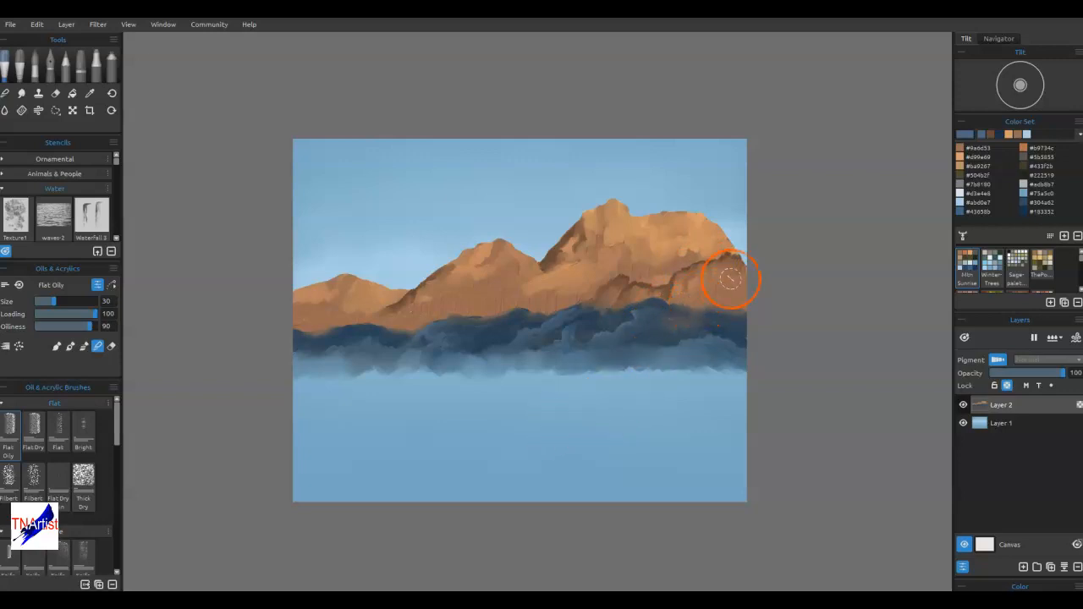
pyautogui.hotkey('ctrl', 't')
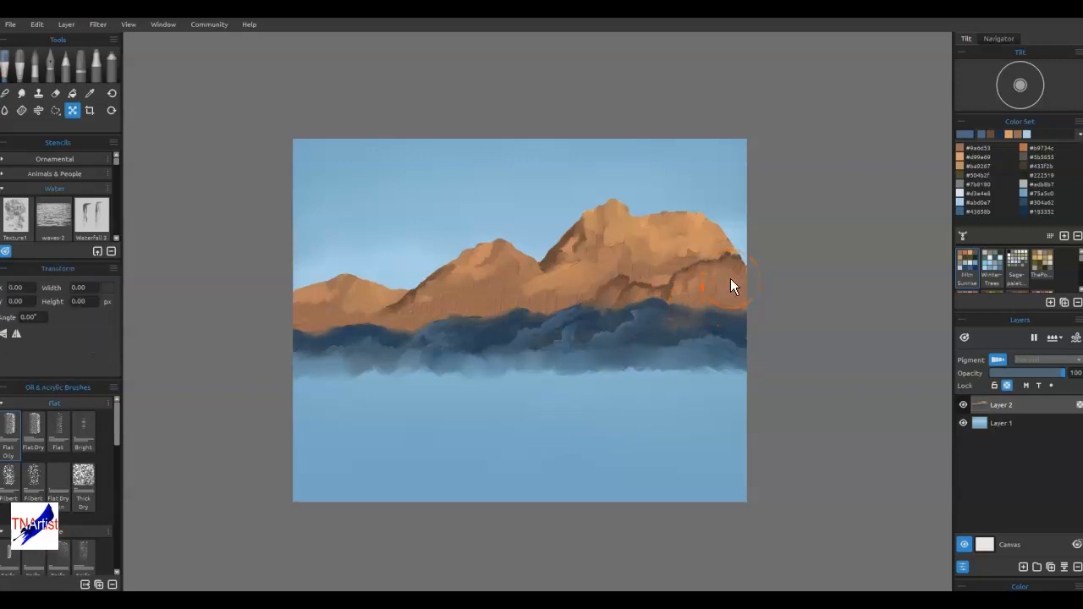
pyautogui.press('Up')
pyautogui.press('Up')
pyautogui.press('Up')
pyautogui.press('Up')
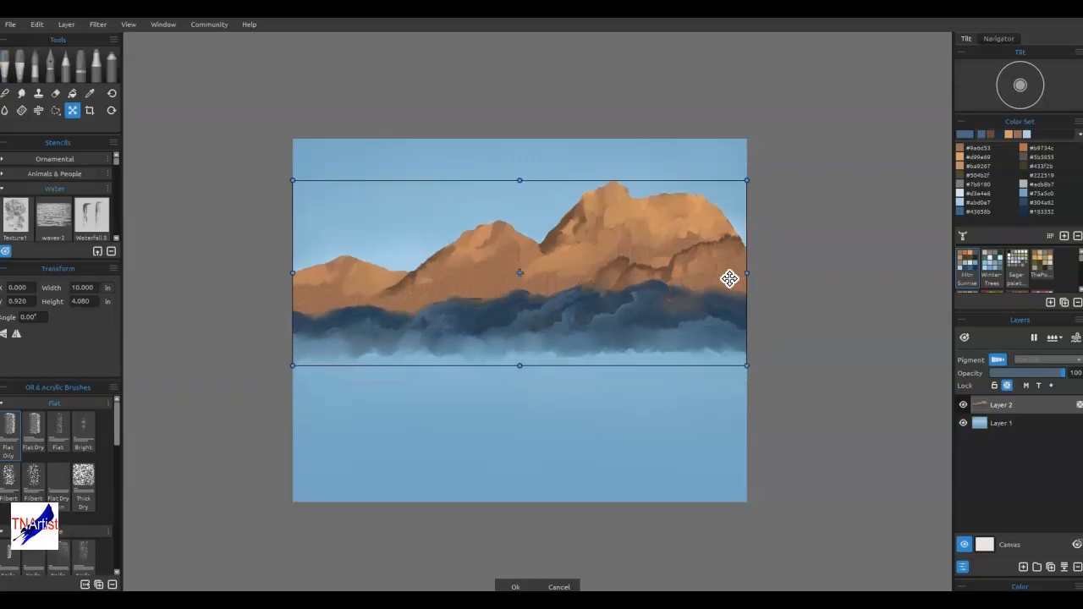
pyautogui.press('Up')
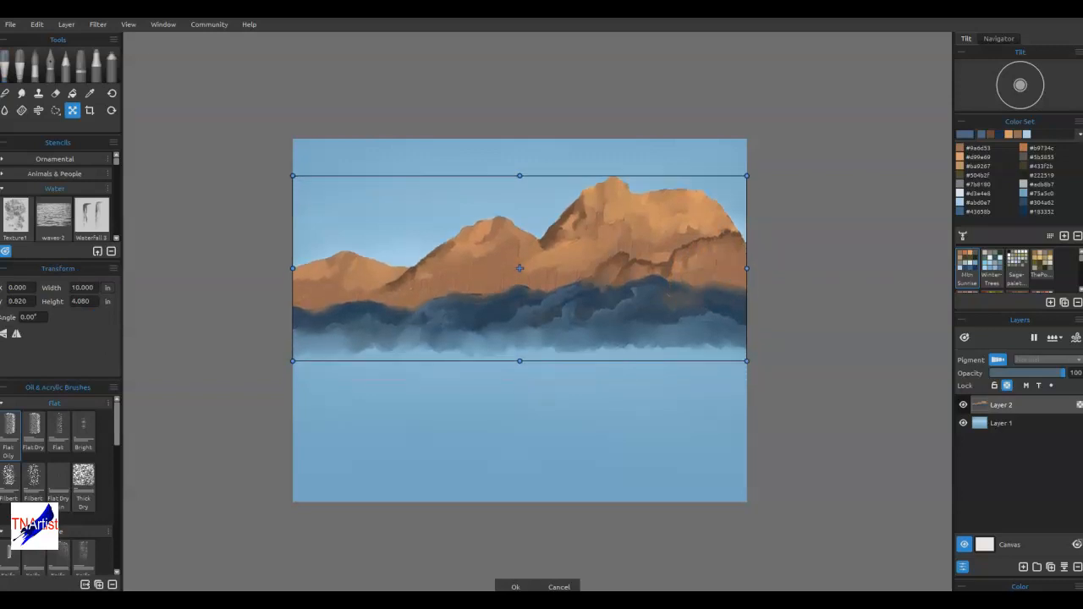
pyautogui.press('Return')
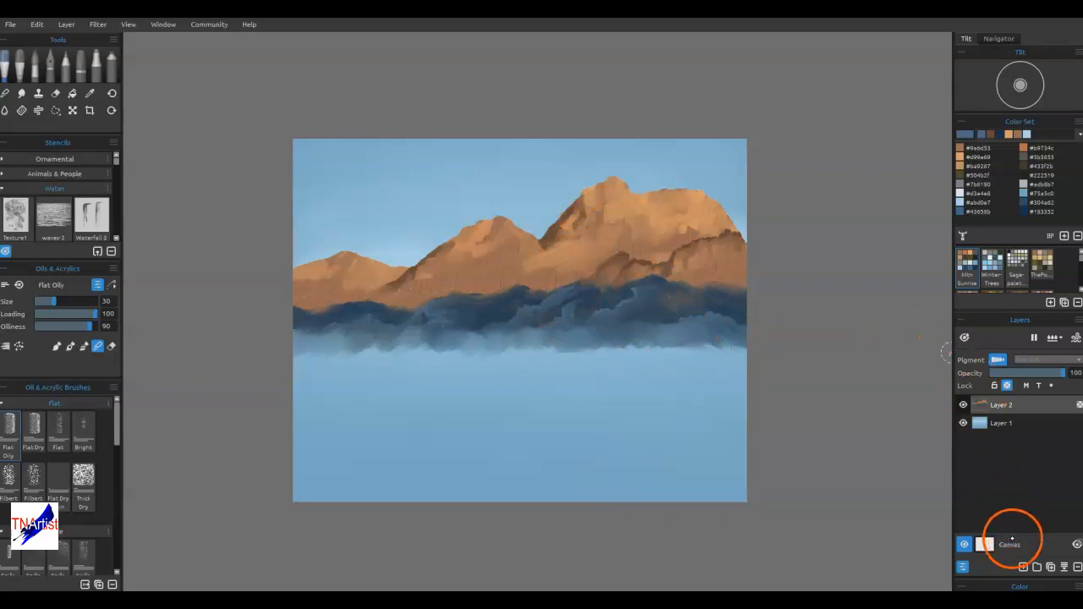
# - Add a new layer on top and rename the three layers sky, mountains and mid ground, from bottom to top
pyautogui.click(1024, 566)
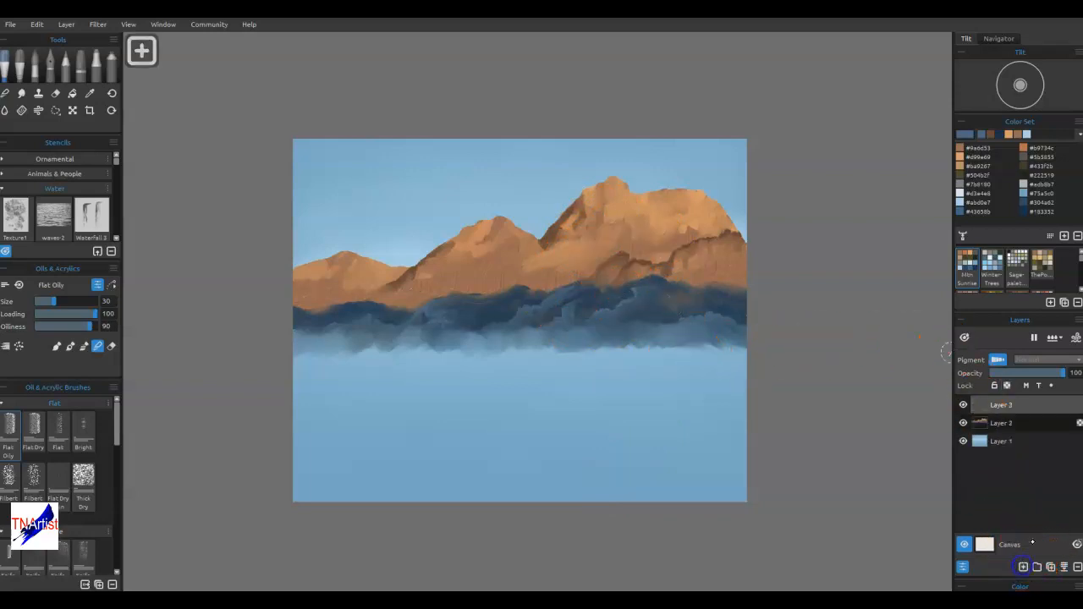
pyautogui.doubleClick(1004, 441)
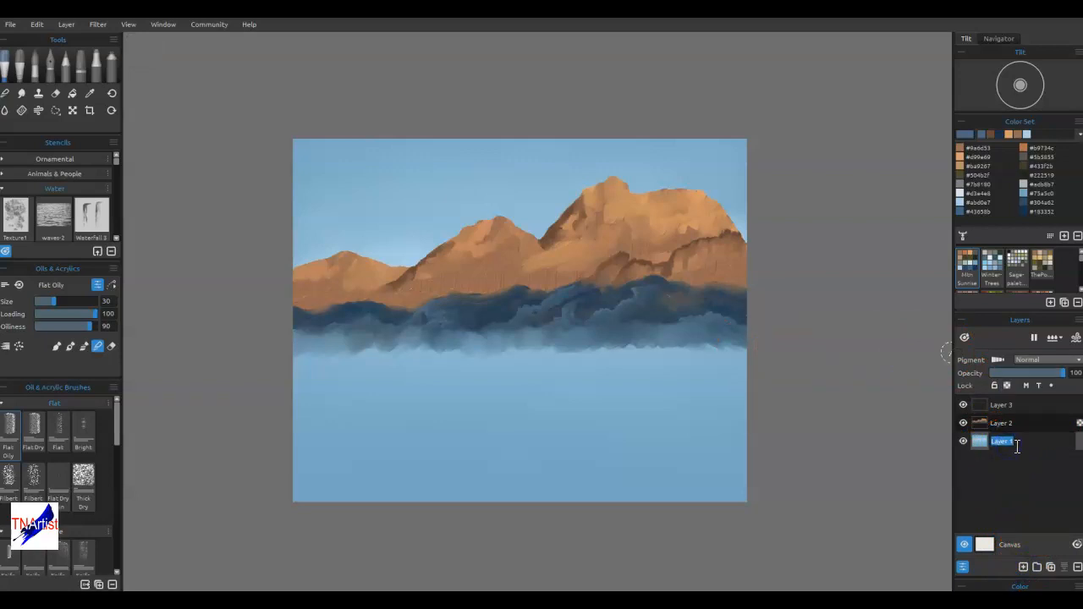
pyautogui.press('Return')
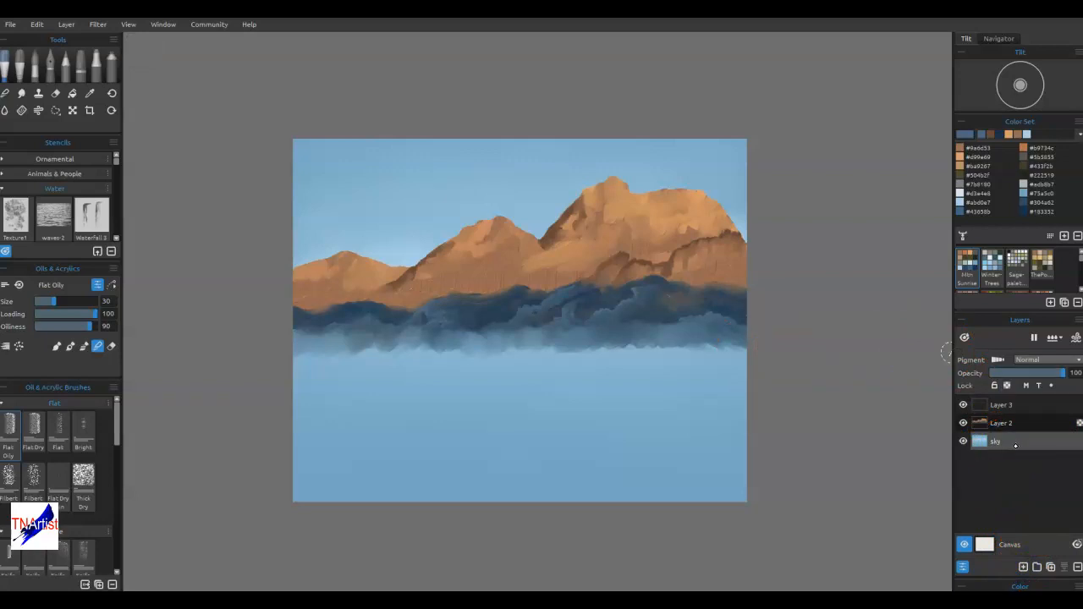
pyautogui.click(1005, 423)
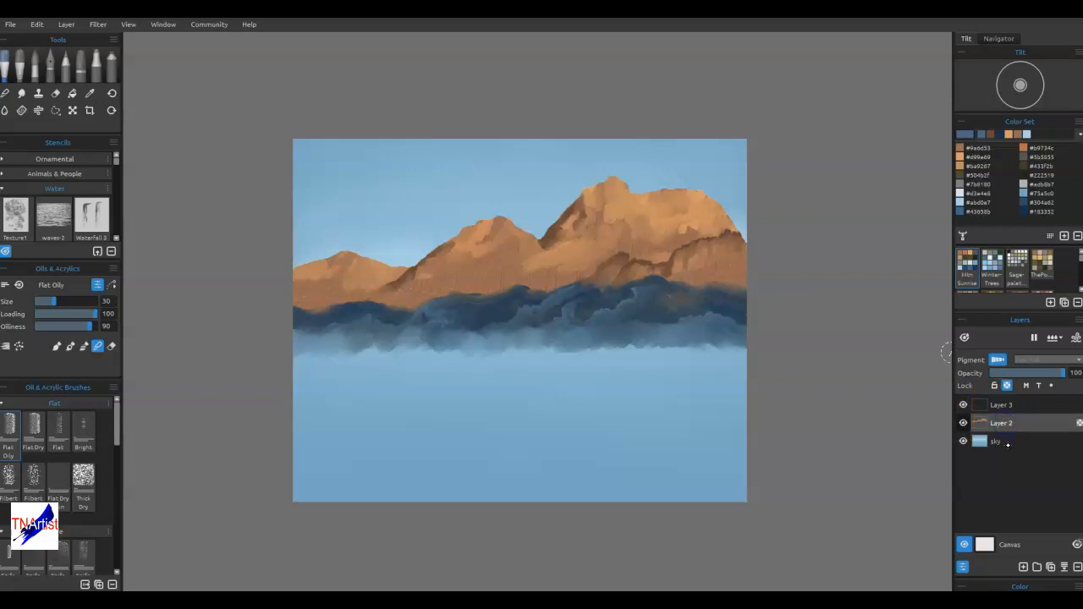
pyautogui.doubleClick(1007, 425)
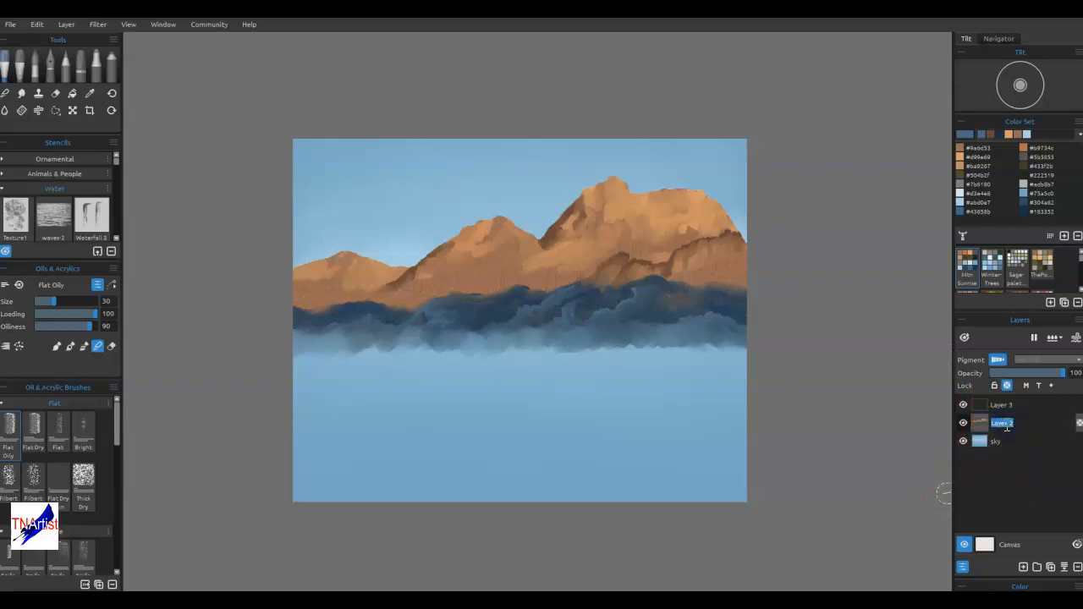
pyautogui.write('mountains')
pyautogui.press('Return')
pyautogui.doubleClick(1000, 411)
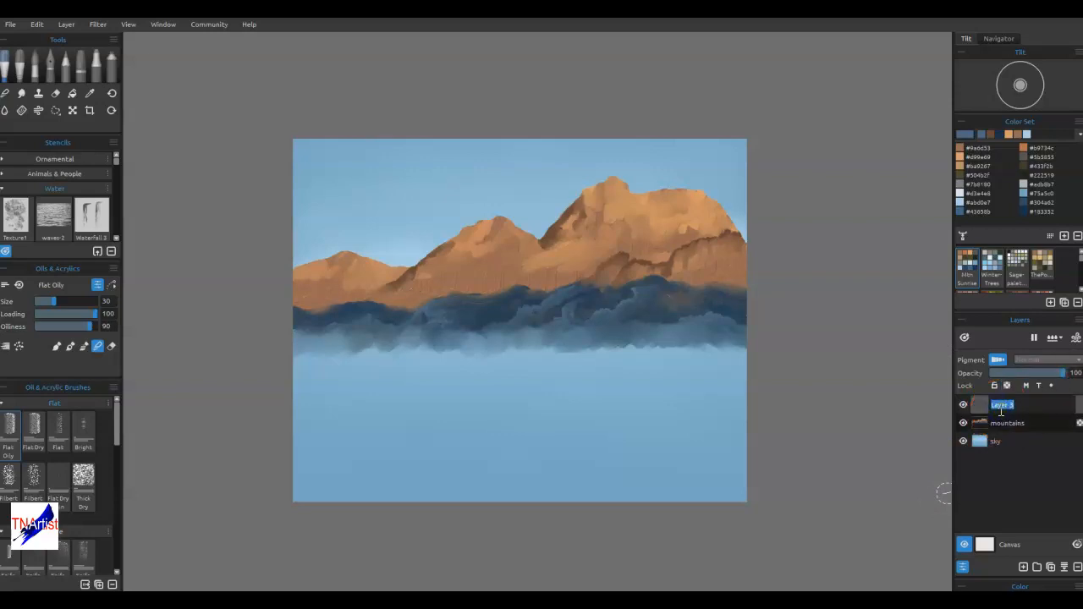
pyautogui.write('mid ground')
pyautogui.press('Return')
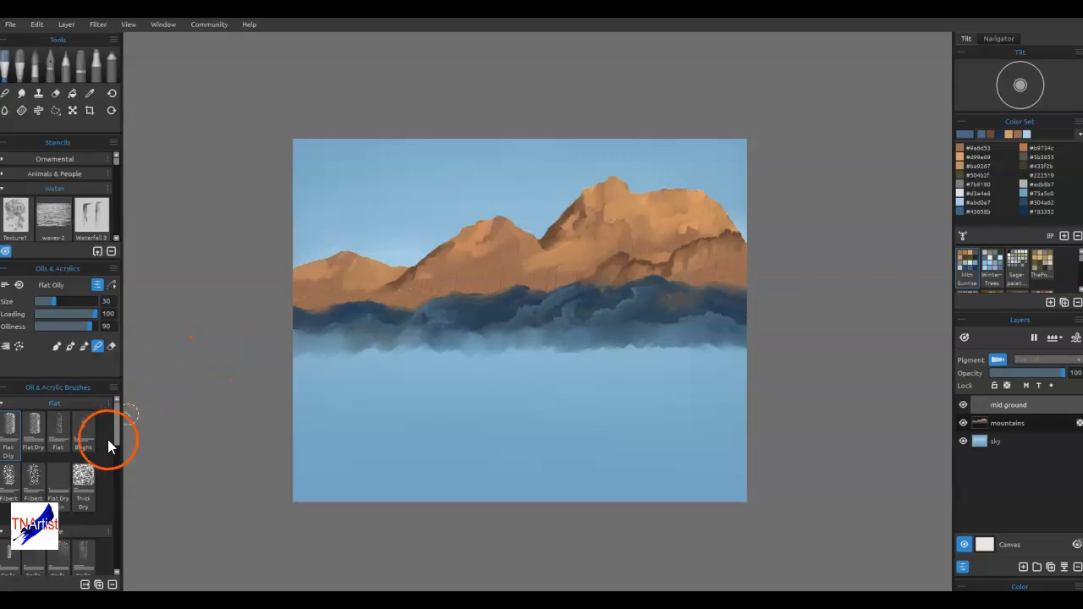
# - Look through the knife and dabber brushes, and select the Filbert brush from the Flat group
pyautogui.scroll(-3, 81, 469)
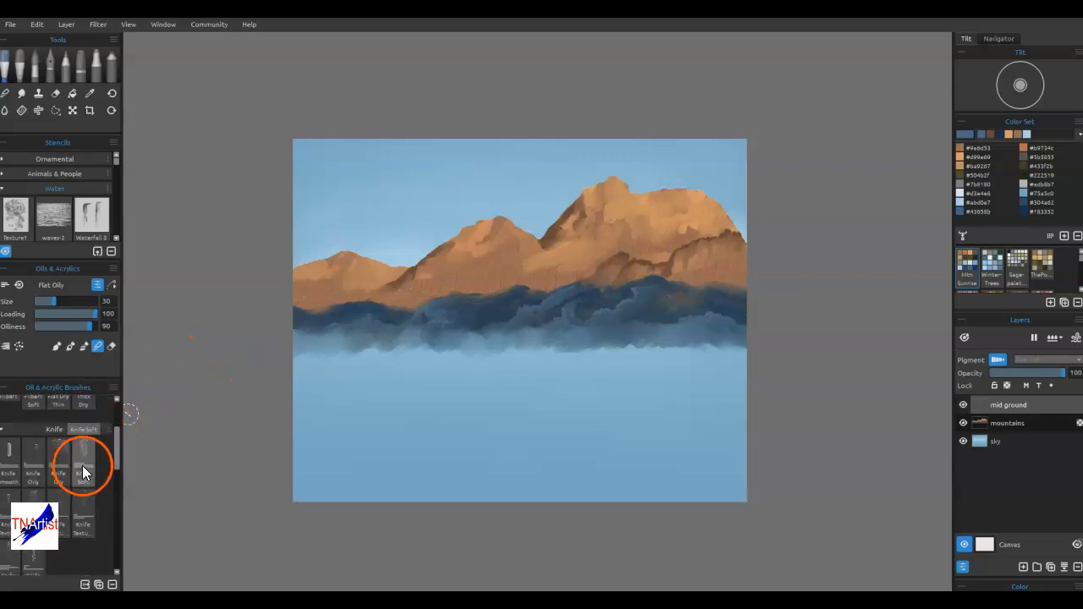
pyautogui.scroll(-2, 82, 465)
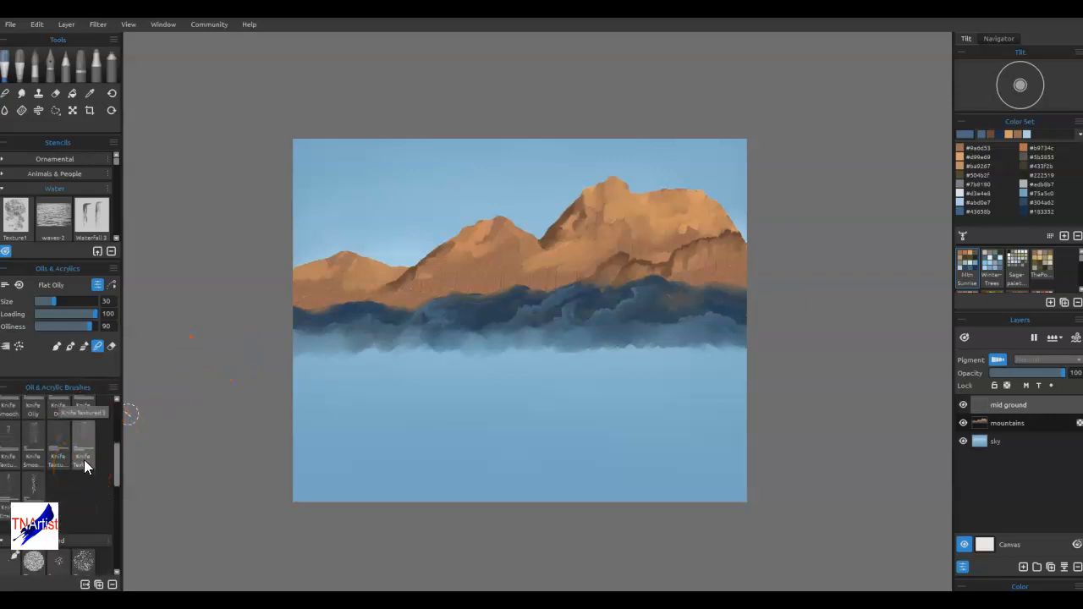
pyautogui.click(51, 444)
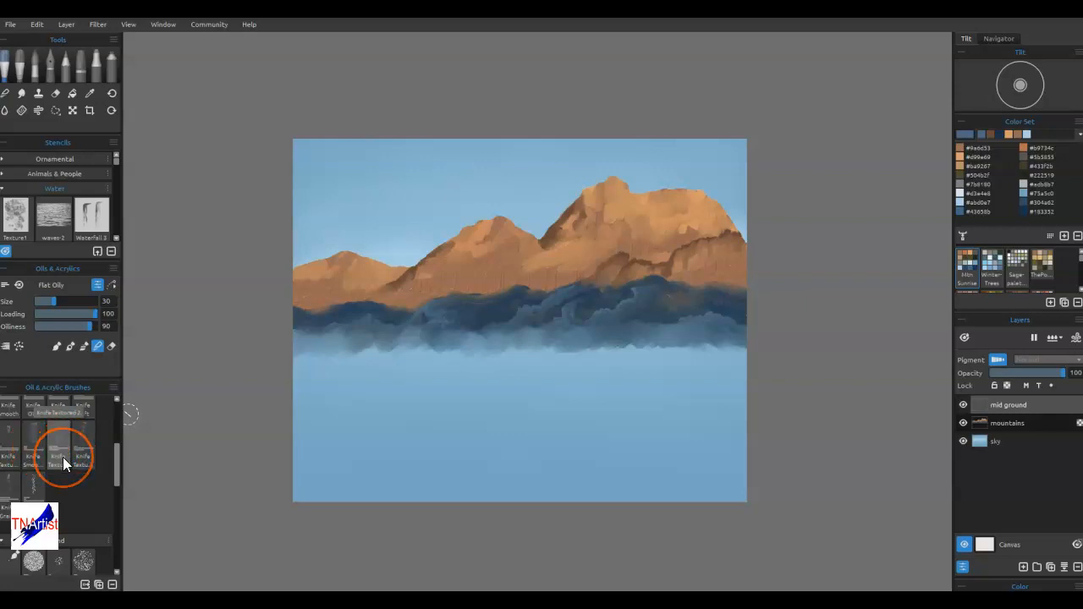
pyautogui.scroll(-4, 62, 457)
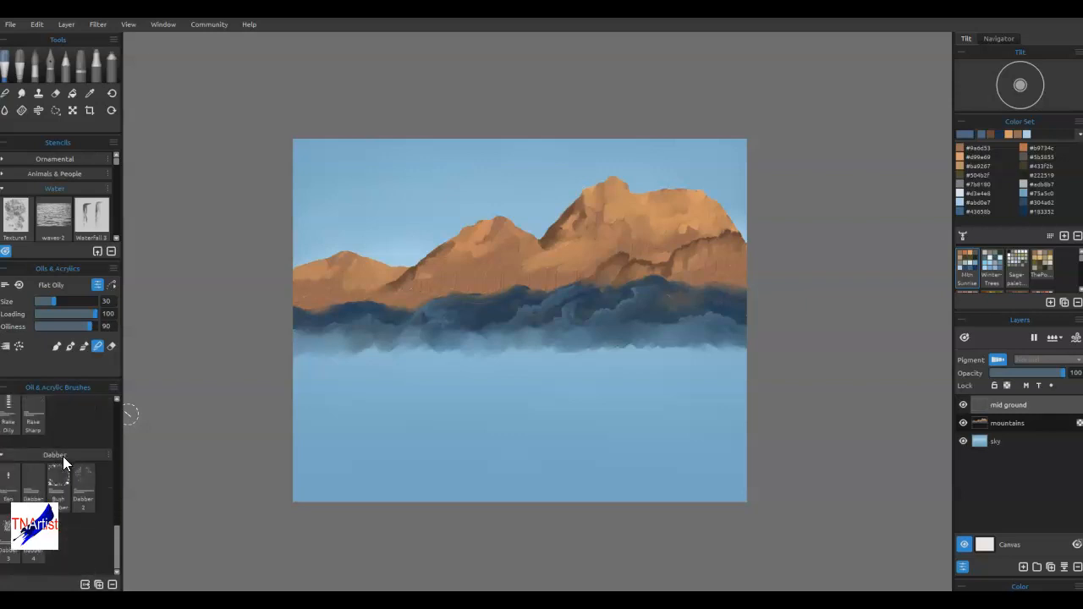
pyautogui.click(63, 455)
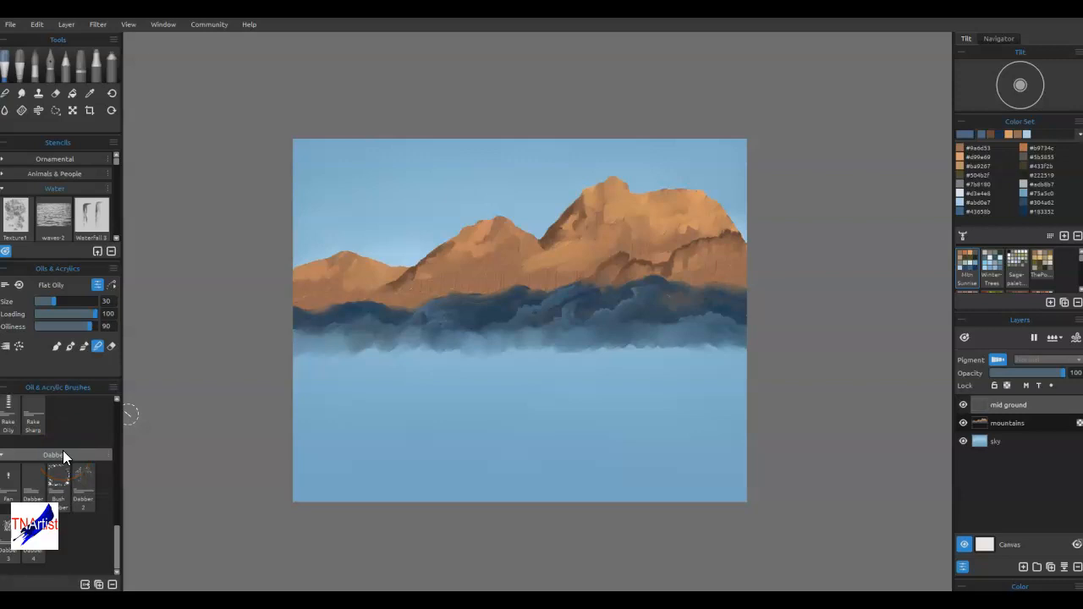
pyautogui.scroll(5, 58, 455)
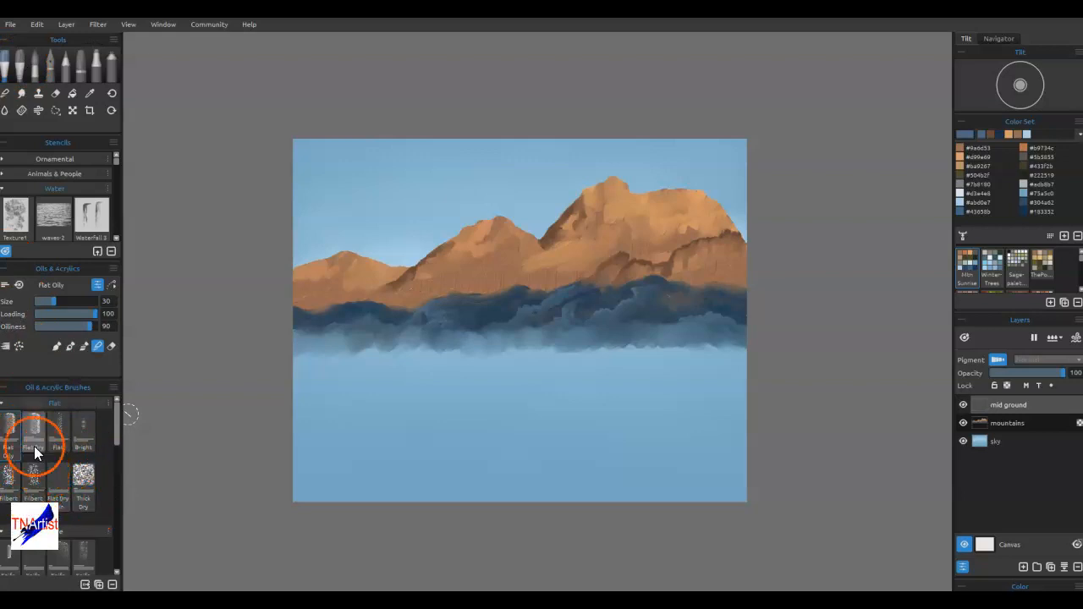
pyautogui.click(8, 476)
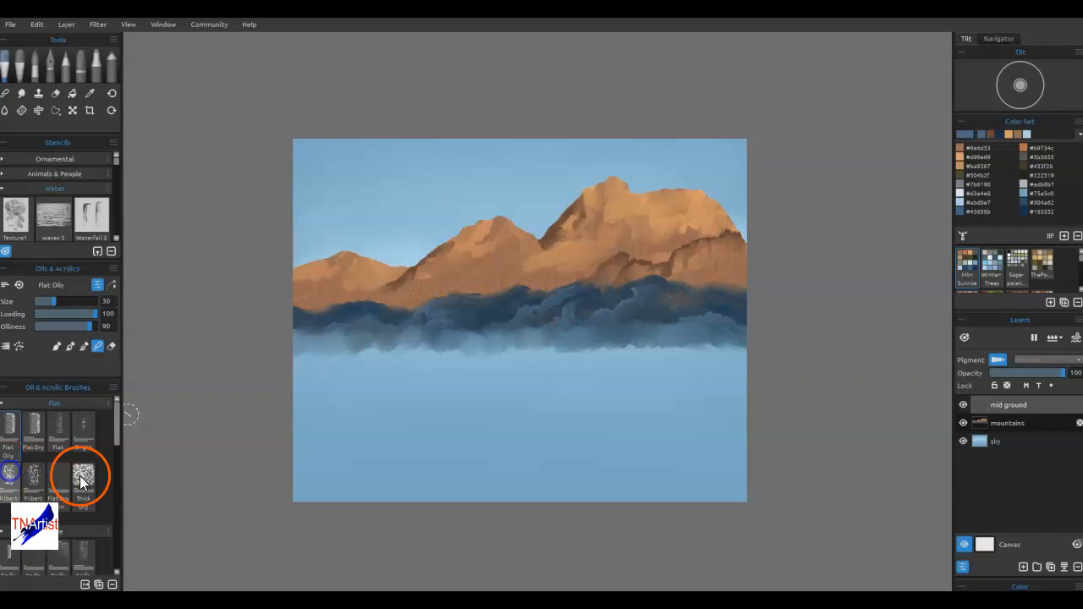
# - Make the mid ground layer active and choose the near-black green #222519 as the Filbert brush's paint color
pyautogui.moveTo(316, 385)
pyautogui.mouseDown()
pyautogui.moveTo(350, 438)
pyautogui.moveTo(351, 428)
pyautogui.mouseUp()
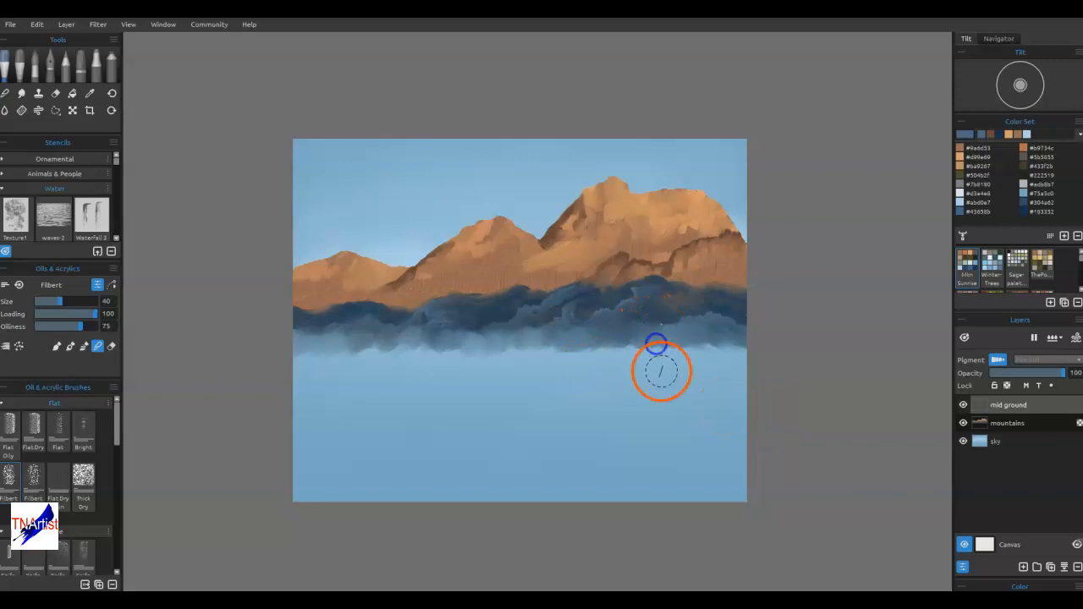
pyautogui.press('d')
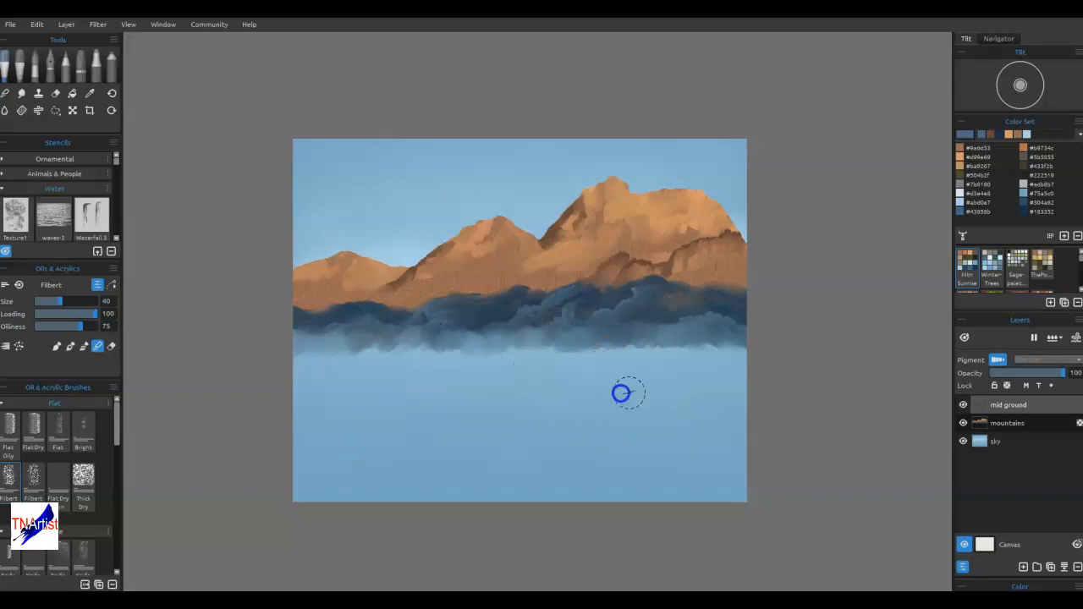
pyautogui.click(1009, 423)
pyautogui.click(1015, 407)
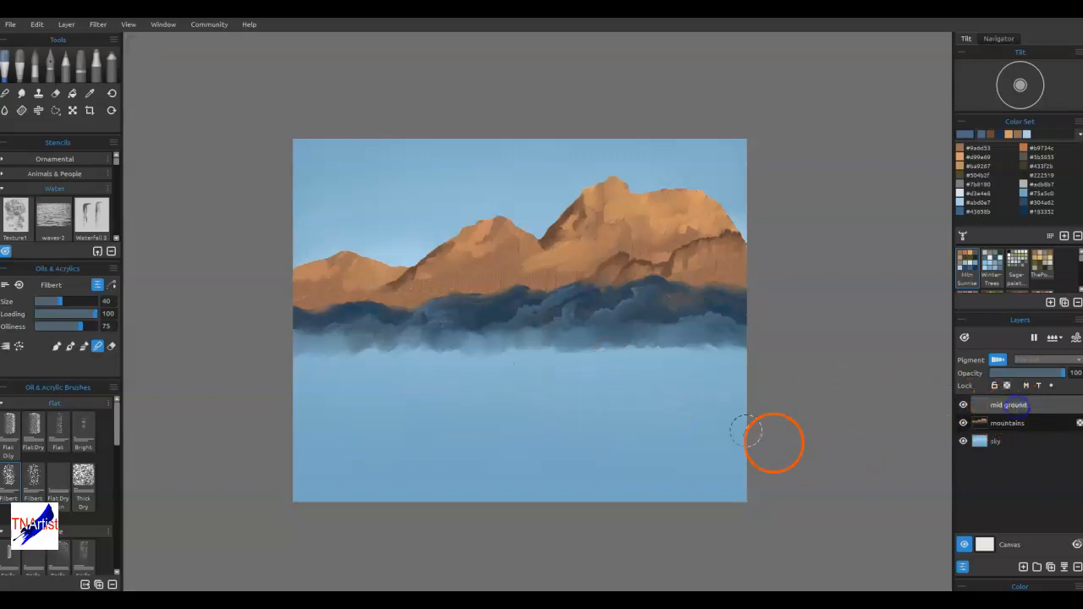
pyautogui.click(1025, 175)
pyautogui.moveTo(635, 389); pyautogui.dragTo(636, 392)
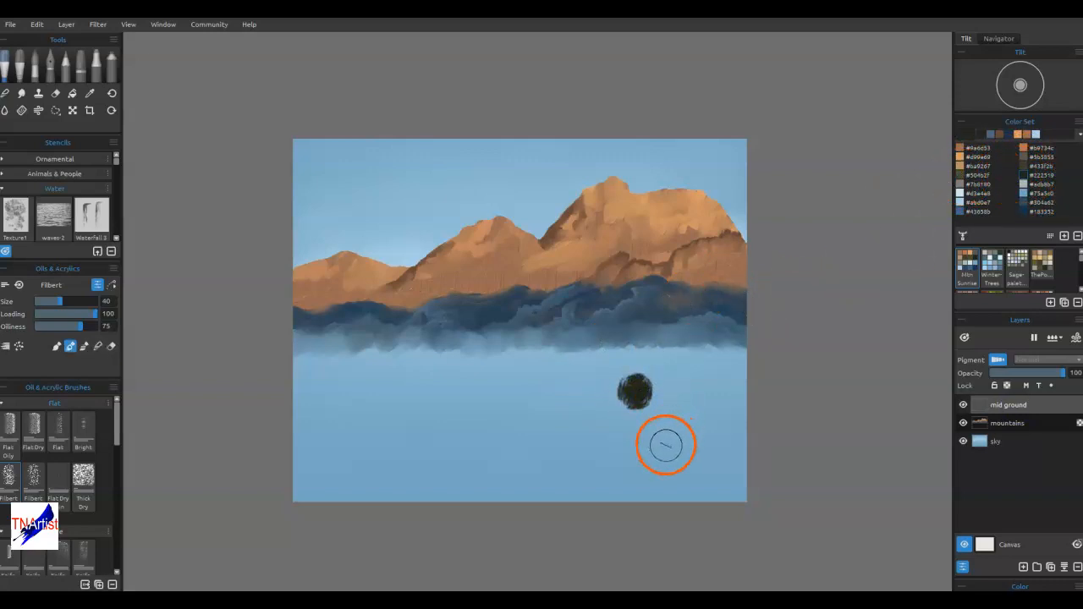
pyautogui.press('d')
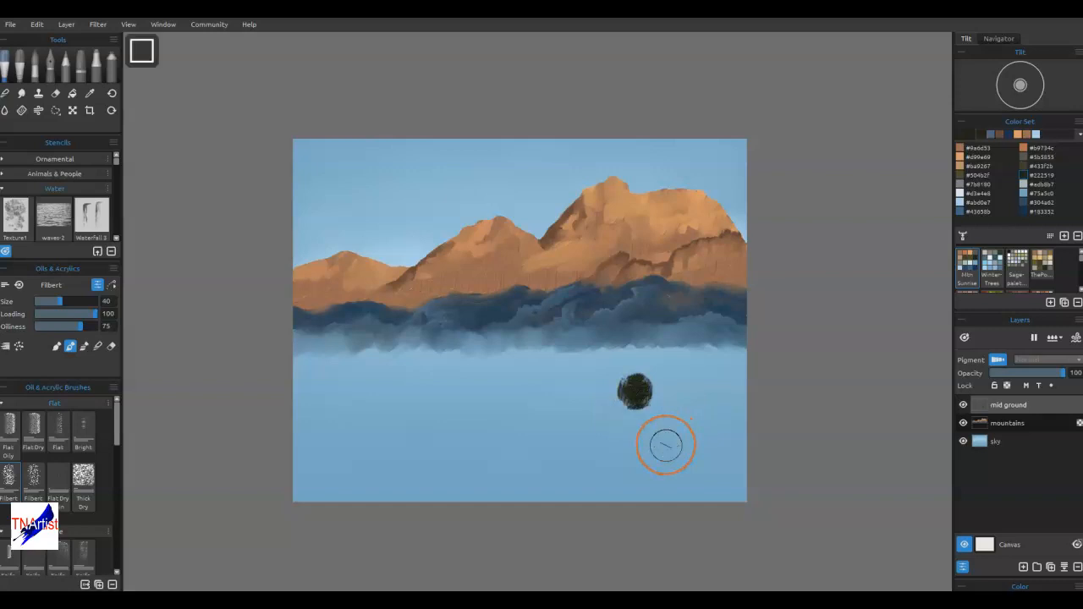
pyautogui.hotkey('ctrl', 'z')
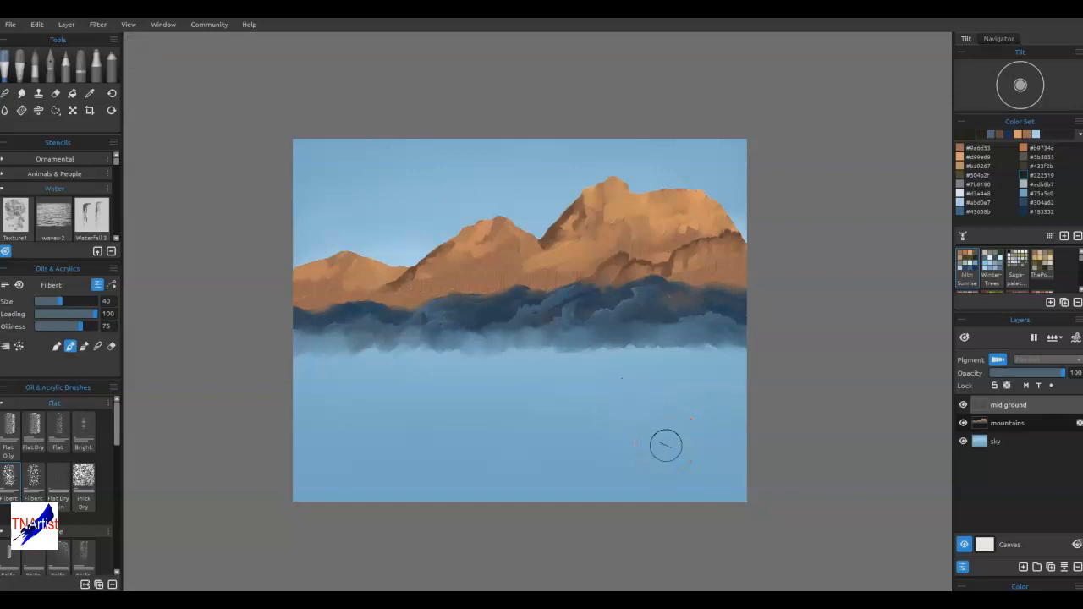
# - Reduce the Filbert brush to size 12 and paint a bumpy dark treeline across the full width of the foothills' misty base
pyautogui.press('[')
pyautogui.press('[')
pyautogui.press('[')
pyautogui.press('[')
pyautogui.press('[')
pyautogui.press('[')
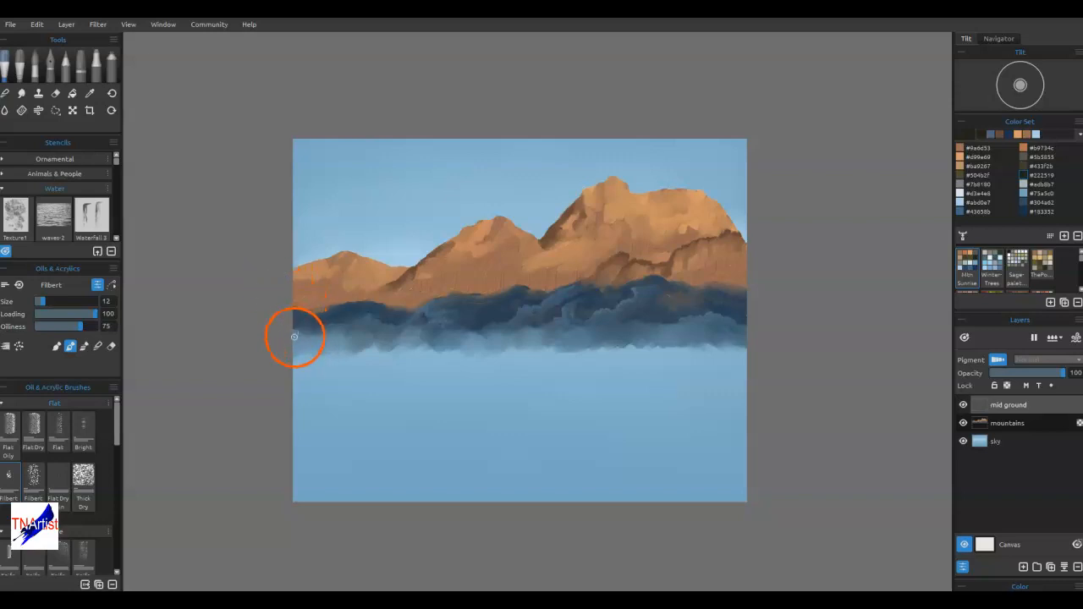
pyautogui.moveTo(295, 343)
pyautogui.mouseDown()
pyautogui.moveTo(360, 336)
pyautogui.moveTo(365, 350)
pyautogui.moveTo(512, 340)
pyautogui.mouseUp()
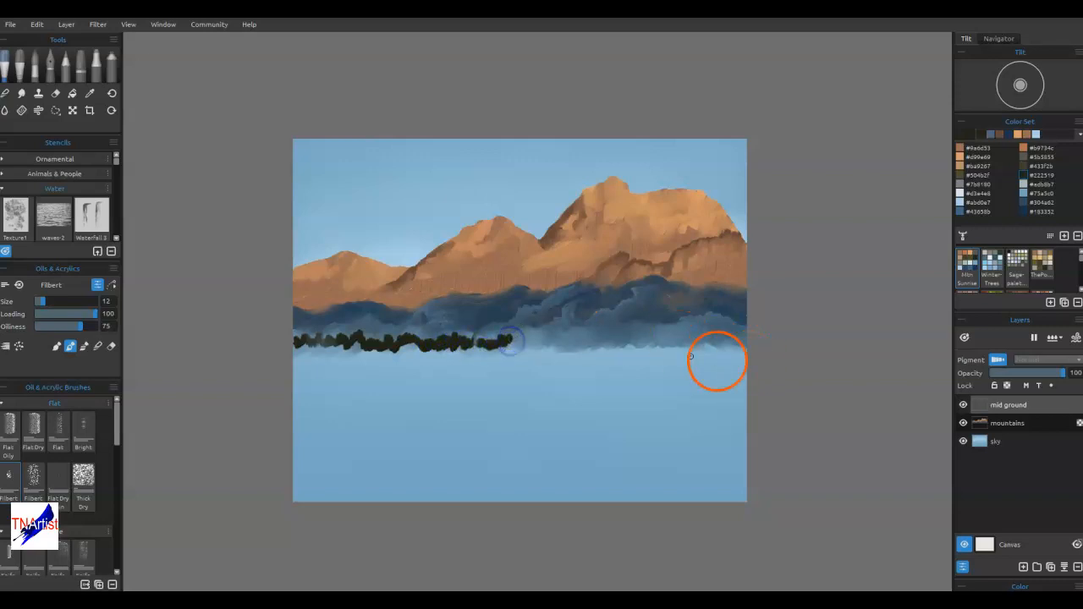
pyautogui.moveTo(745, 345)
pyautogui.mouseDown()
pyautogui.moveTo(533, 347)
pyautogui.moveTo(545, 345)
pyautogui.mouseUp()
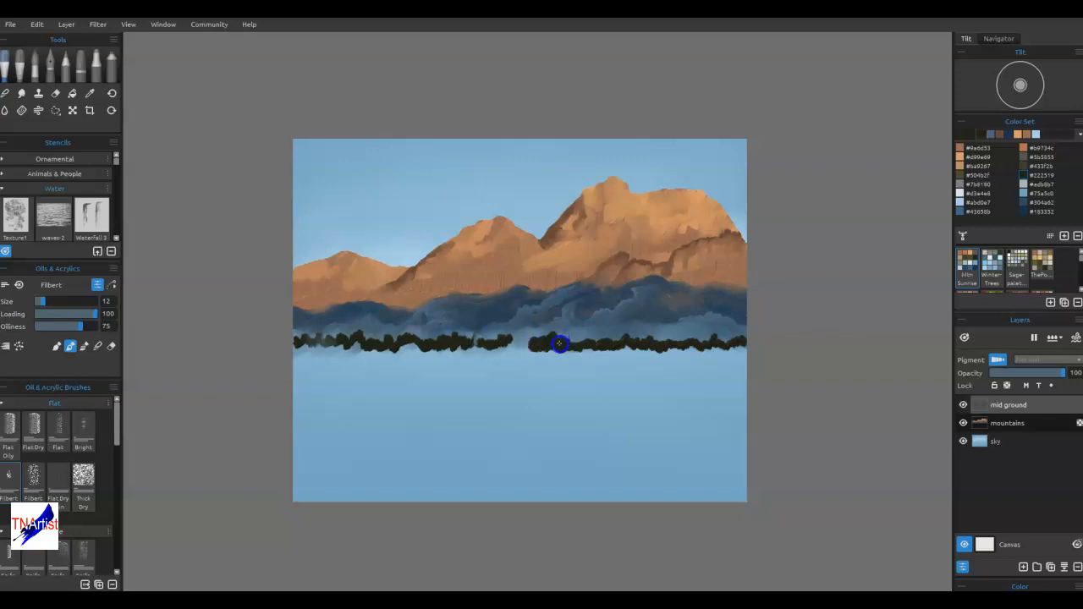
pyautogui.moveTo(532, 347); pyautogui.dragTo(505, 343)
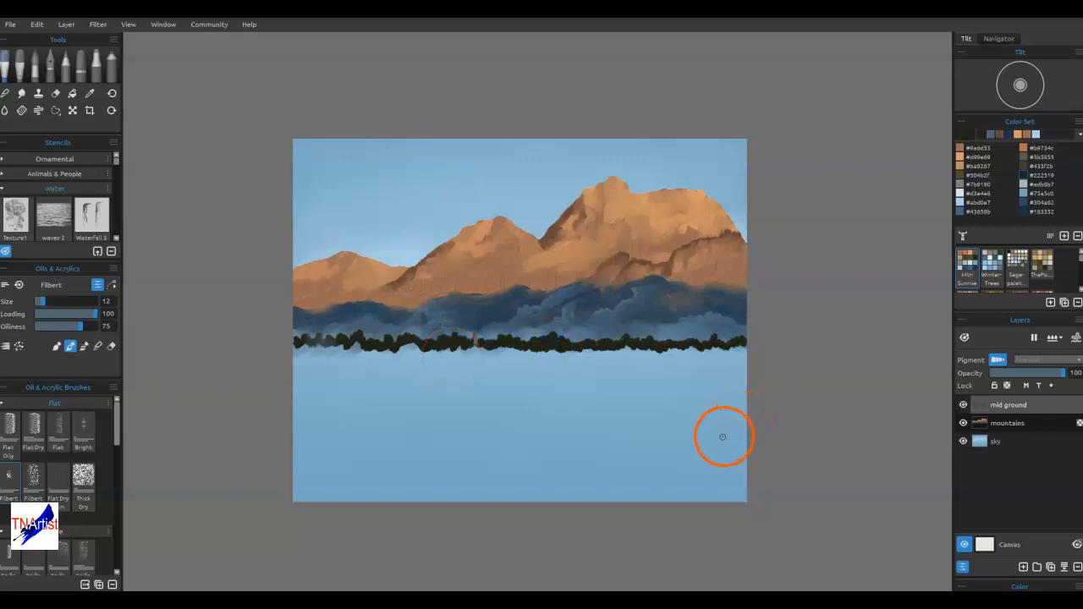
# - Fill in the treeline's base with a continuous dark band along the waterline and thicken its sparse spots
pyautogui.moveTo(297, 345); pyautogui.dragTo(743, 351)
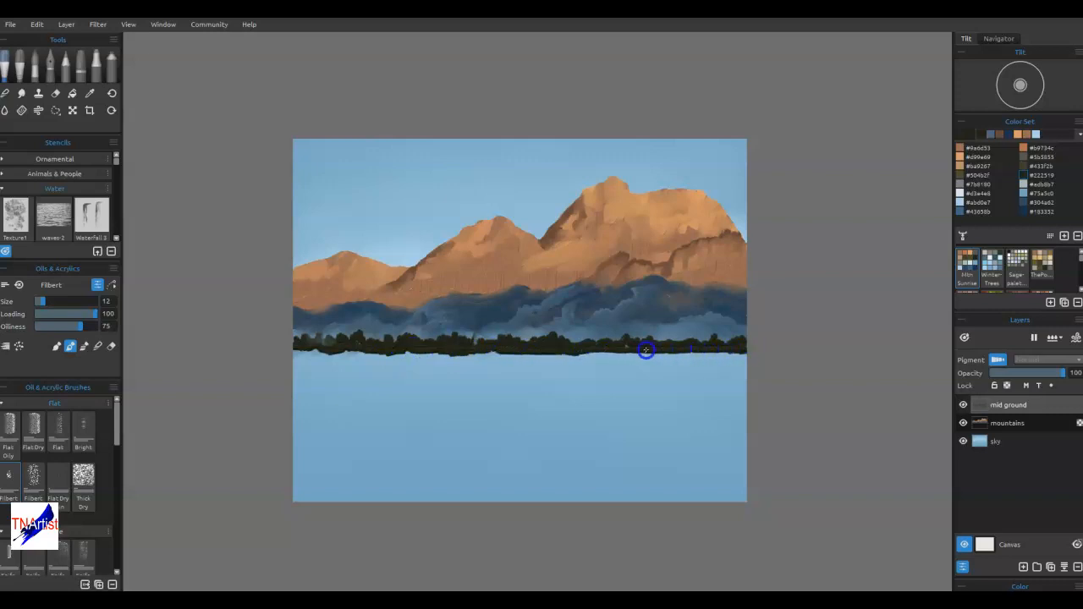
pyautogui.moveTo(719, 350); pyautogui.dragTo(731, 349)
pyautogui.moveTo(621, 346); pyautogui.dragTo(603, 351)
pyautogui.click(335, 346)
pyautogui.moveTo(310, 345); pyautogui.dragTo(290, 348)
# - Sample a shadow brown from the mountains and dab a broken brown shoreline along the treeline's lower edge
pyautogui.keyDown('alt'); pyautogui.click(669, 263); pyautogui.keyUp('alt')
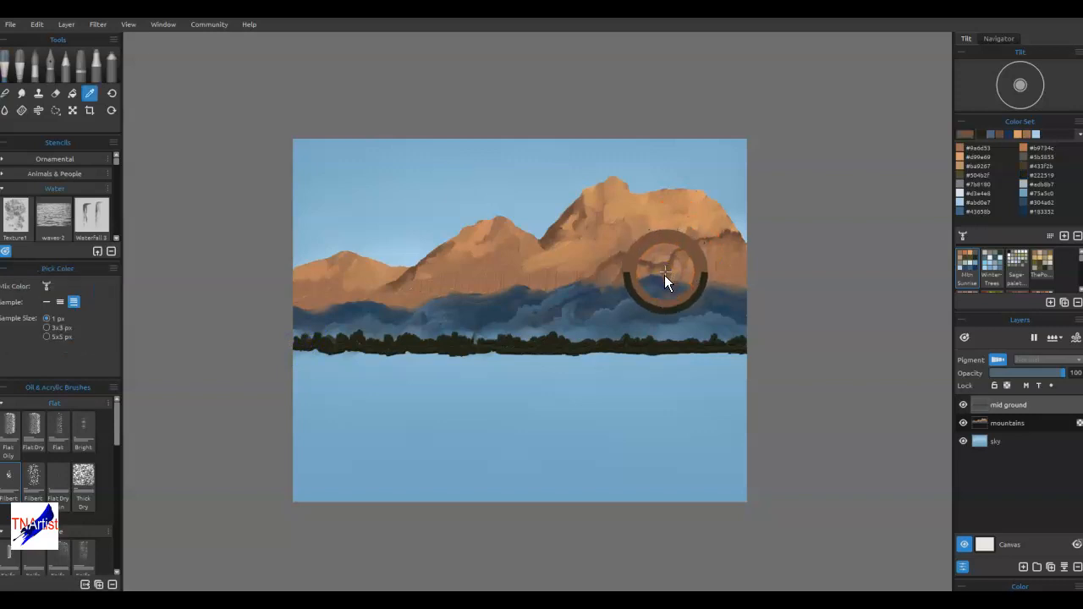
pyautogui.click(298, 356)
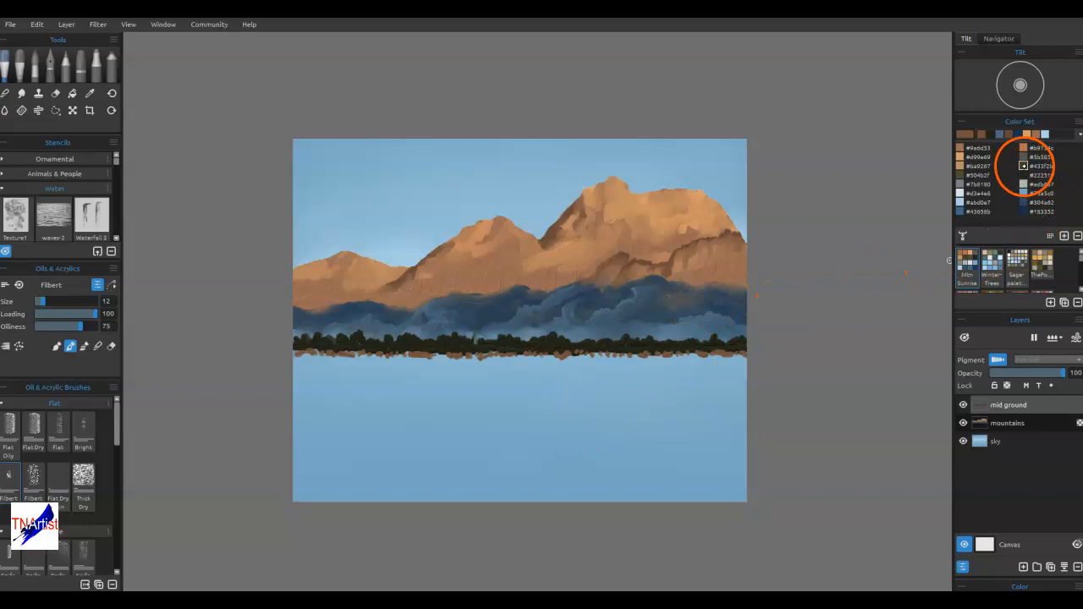
# - Choose the olive #504b2f and paint a continuous shore band just below the broken brown shoreline across the full canvas width
pyautogui.click(961, 174)
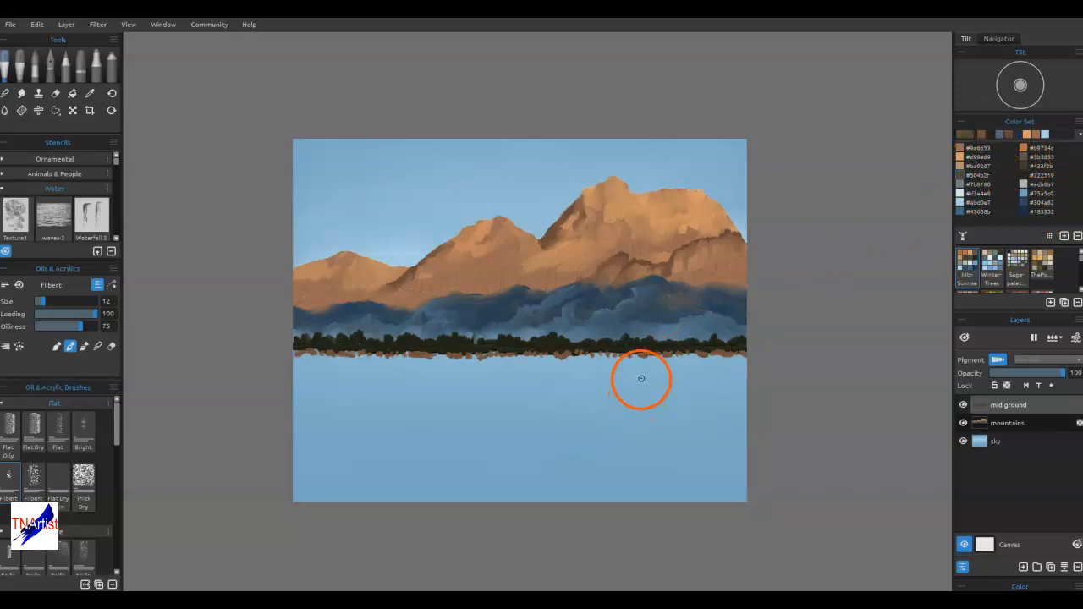
pyautogui.moveTo(641, 378); pyautogui.dragTo(660, 376)
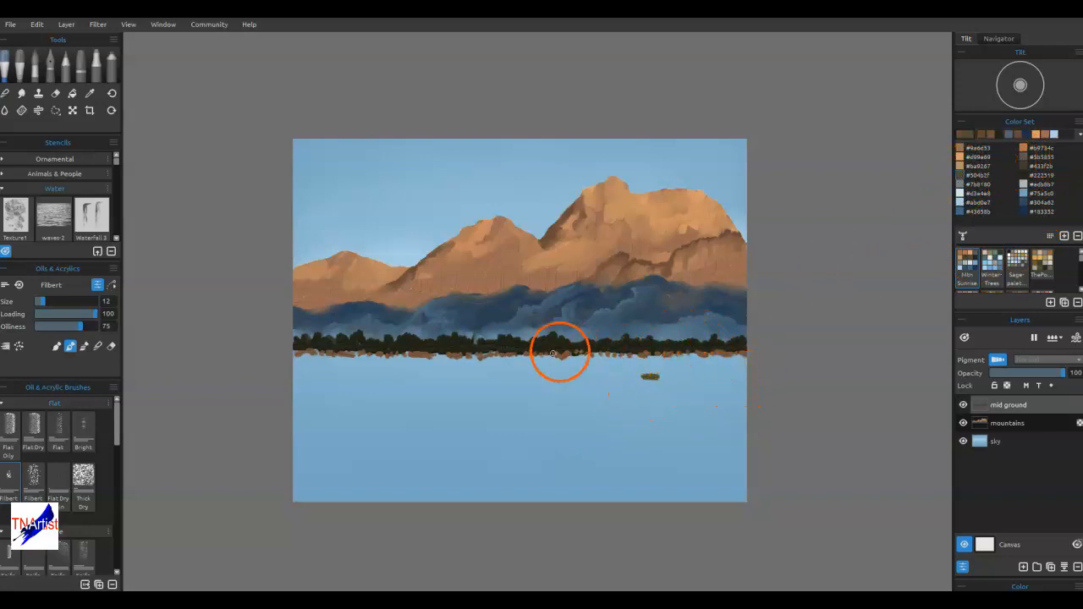
pyautogui.moveTo(655, 366)
pyautogui.mouseDown()
pyautogui.moveTo(751, 366)
pyautogui.moveTo(308, 367)
pyautogui.moveTo(735, 367)
pyautogui.mouseUp()
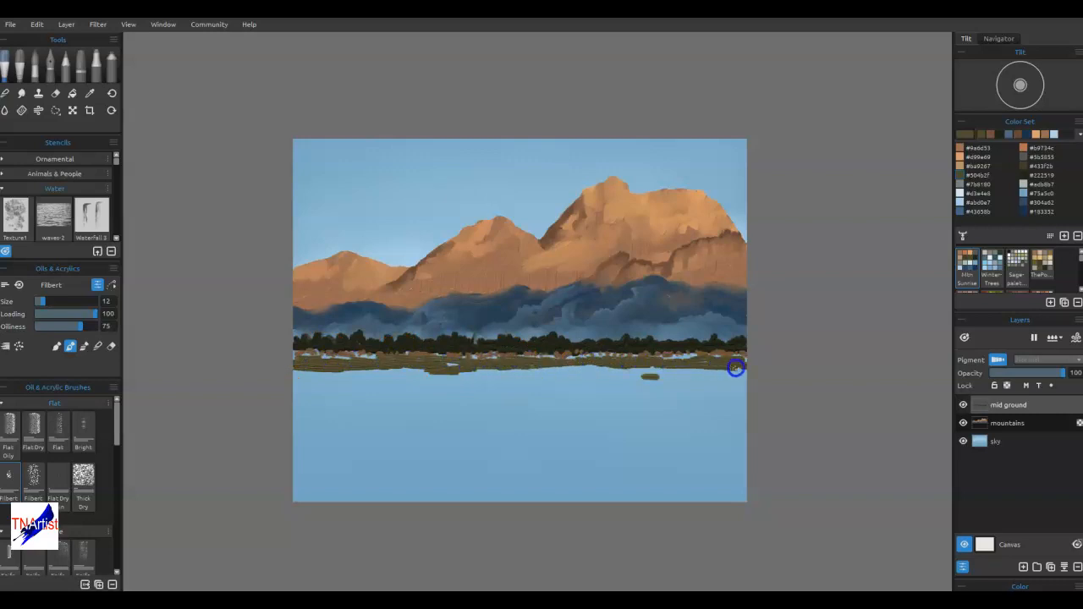
pyautogui.click(549, 358)
pyautogui.moveTo(548, 357)
pyautogui.mouseDown()
pyautogui.moveTo(682, 387)
pyautogui.moveTo(716, 367)
pyautogui.moveTo(614, 356)
pyautogui.moveTo(623, 360)
pyautogui.mouseUp()
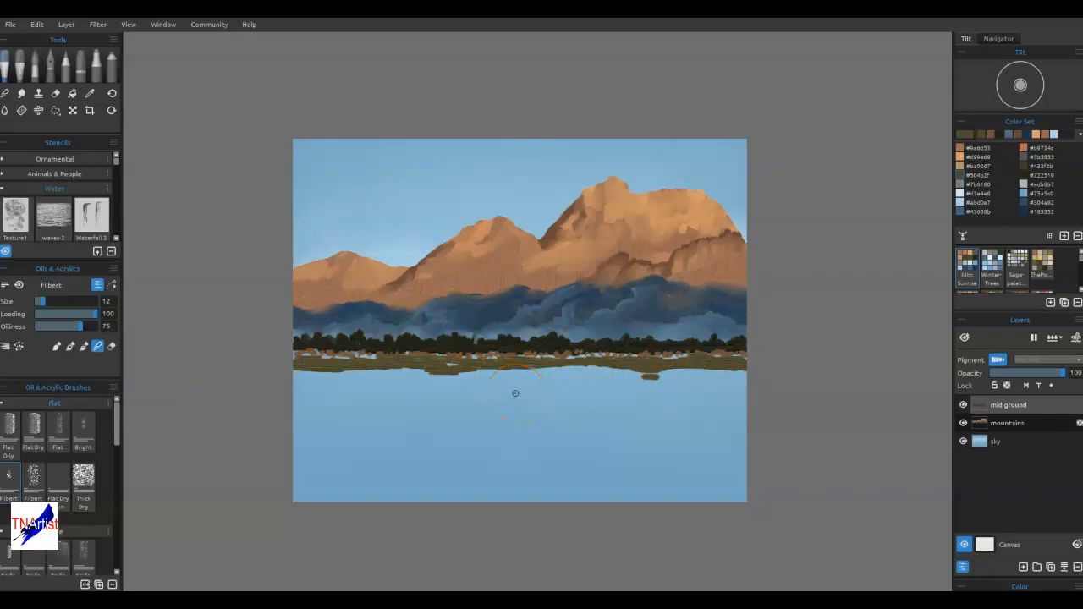
# - Blend the brown dabs and blue gaps into the olive band along the right half of the shore
pyautogui.moveTo(712, 353); pyautogui.dragTo(731, 357)
pyautogui.moveTo(735, 361); pyautogui.dragTo(740, 364)
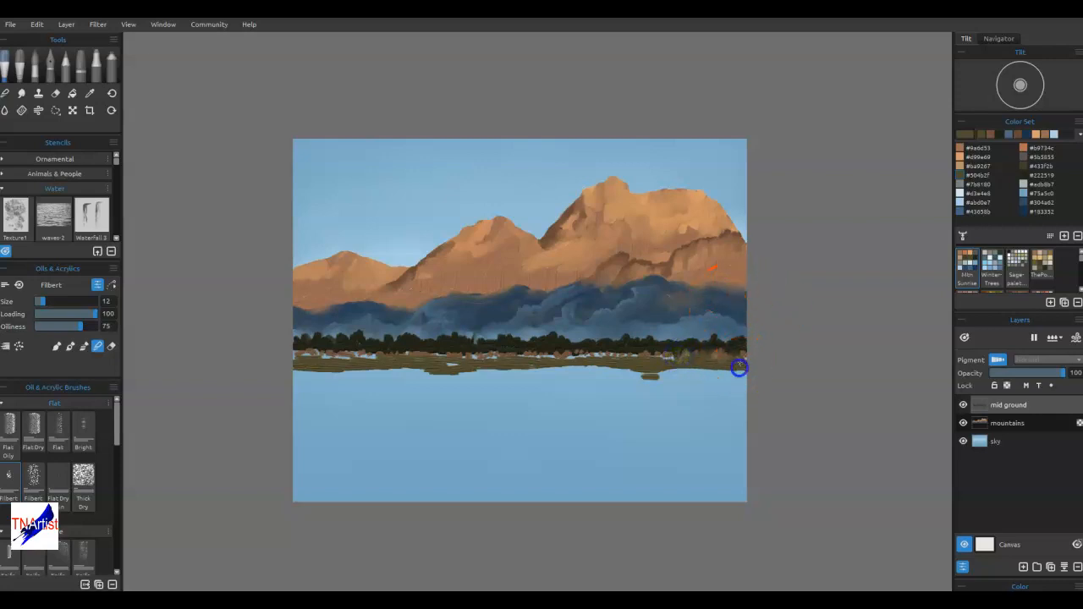
pyautogui.moveTo(663, 361); pyautogui.dragTo(652, 354)
pyautogui.moveTo(663, 353); pyautogui.dragTo(663, 358)
pyautogui.moveTo(617, 353); pyautogui.dragTo(619, 356)
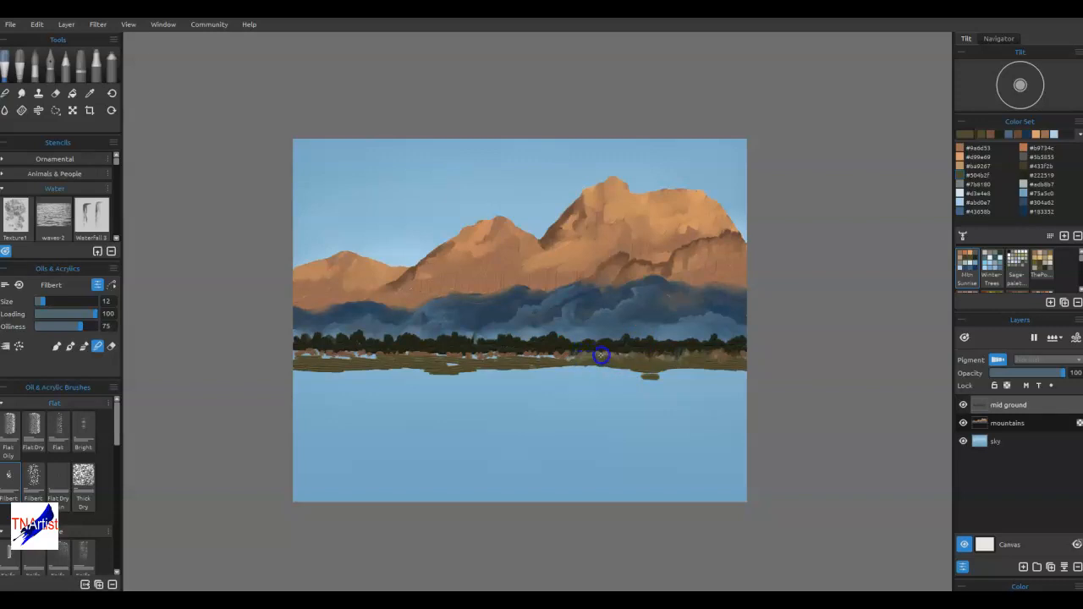
pyautogui.click(590, 363)
pyautogui.moveTo(609, 348); pyautogui.dragTo(611, 350)
pyautogui.click(565, 356)
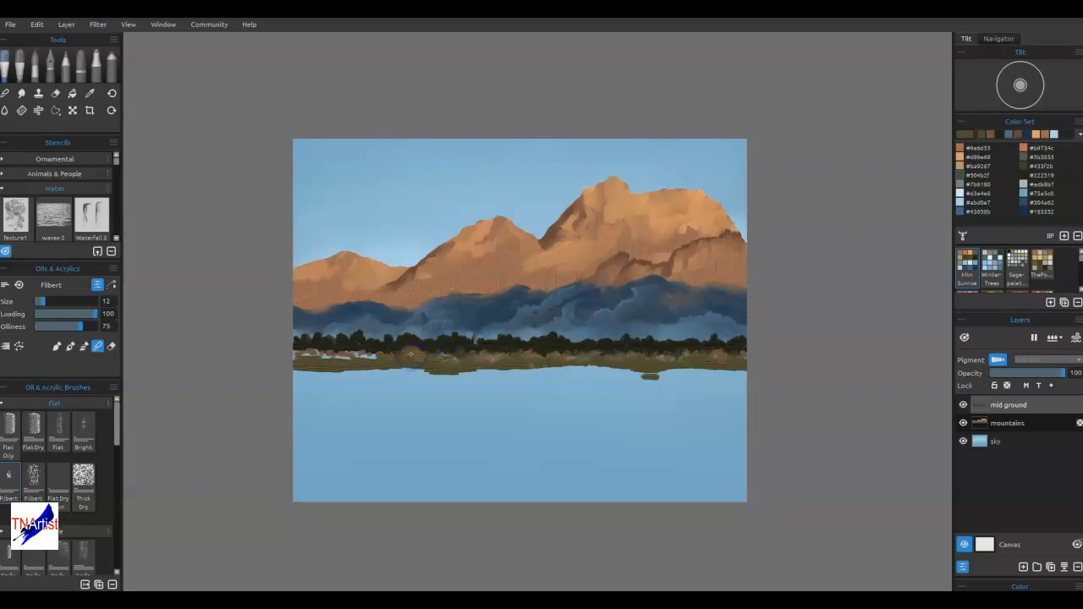
# - Continue blending the shore band through the center and left side, closing the remaining blue gaps beneath the treeline
pyautogui.moveTo(538, 367); pyautogui.dragTo(562, 359)
pyautogui.moveTo(639, 367); pyautogui.dragTo(650, 365)
pyautogui.moveTo(325, 363); pyautogui.dragTo(375, 362)
pyautogui.moveTo(331, 356)
pyautogui.mouseDown()
pyautogui.moveTo(292, 353)
pyautogui.moveTo(320, 360)
pyautogui.mouseUp()
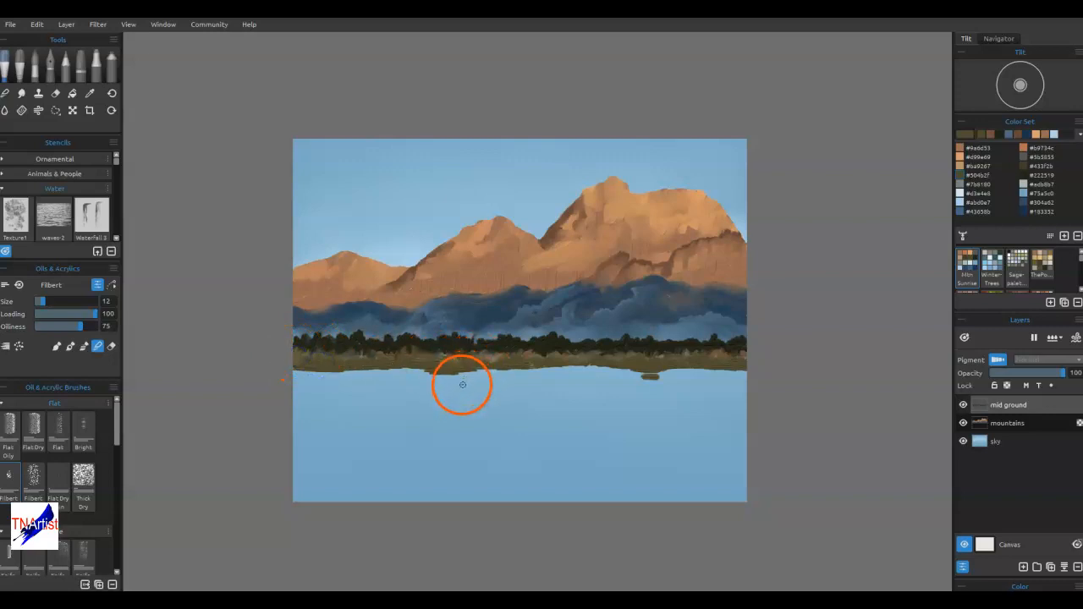
pyautogui.moveTo(453, 352)
pyautogui.mouseDown()
pyautogui.moveTo(417, 362)
pyautogui.moveTo(443, 357)
pyautogui.mouseUp()
pyautogui.moveTo(651, 353); pyautogui.dragTo(652, 356)
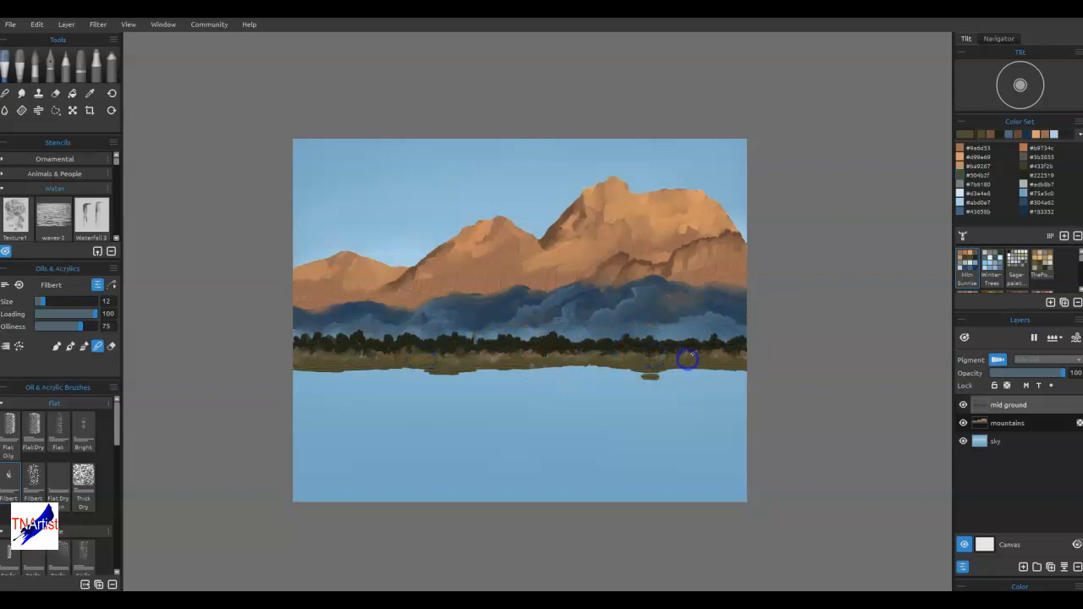
pyautogui.moveTo(742, 348); pyautogui.dragTo(751, 348)
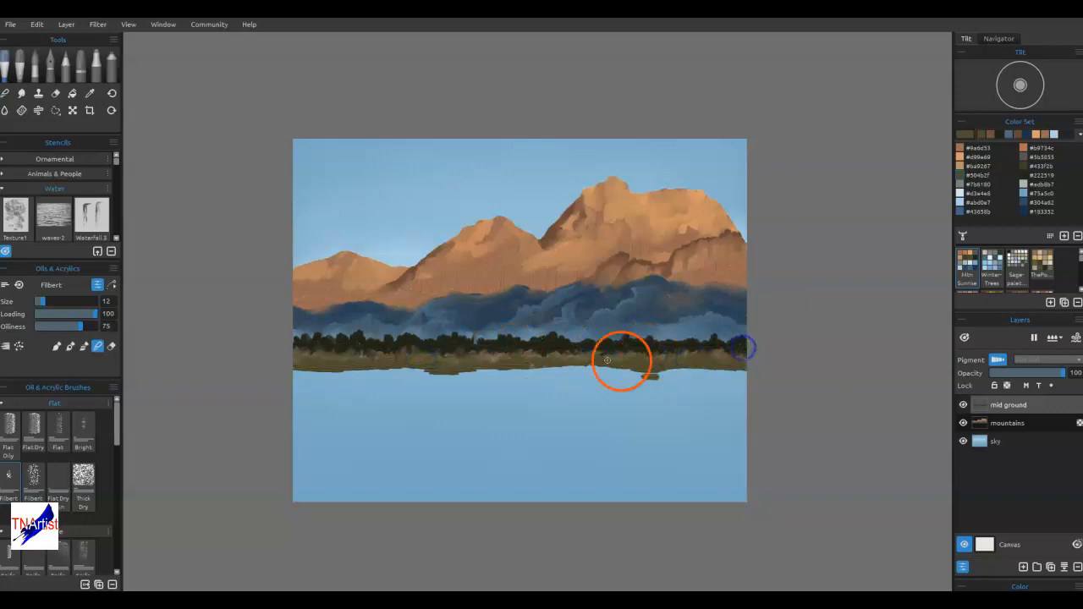
# - Smooth the shore band's lower edge into a soft, even waterline across the canvas
pyautogui.moveTo(360, 362); pyautogui.dragTo(291, 359)
pyautogui.moveTo(556, 345)
pyautogui.mouseDown()
pyautogui.moveTo(660, 337)
pyautogui.moveTo(648, 369)
pyautogui.moveTo(657, 351)
pyautogui.moveTo(527, 357)
pyautogui.moveTo(631, 347)
pyautogui.moveTo(601, 363)
pyautogui.moveTo(544, 365)
pyautogui.moveTo(497, 331)
pyautogui.moveTo(323, 391)
pyautogui.moveTo(313, 405)
pyautogui.moveTo(333, 405)
pyautogui.moveTo(322, 393)
pyautogui.moveTo(386, 393)
pyautogui.moveTo(301, 371)
pyautogui.mouseUp()
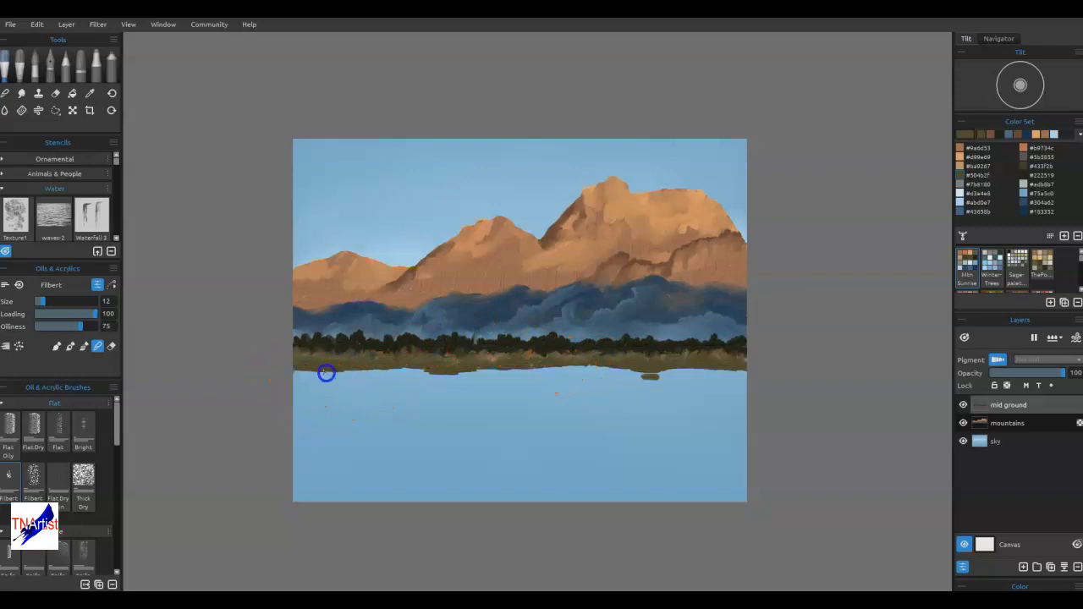
pyautogui.moveTo(398, 370); pyautogui.dragTo(785, 372)
pyautogui.moveTo(622, 374)
pyautogui.mouseDown()
pyautogui.moveTo(277, 377)
pyautogui.moveTo(403, 368)
pyautogui.moveTo(340, 350)
pyautogui.moveTo(391, 335)
pyautogui.moveTo(589, 347)
pyautogui.moveTo(662, 335)
pyautogui.mouseUp()
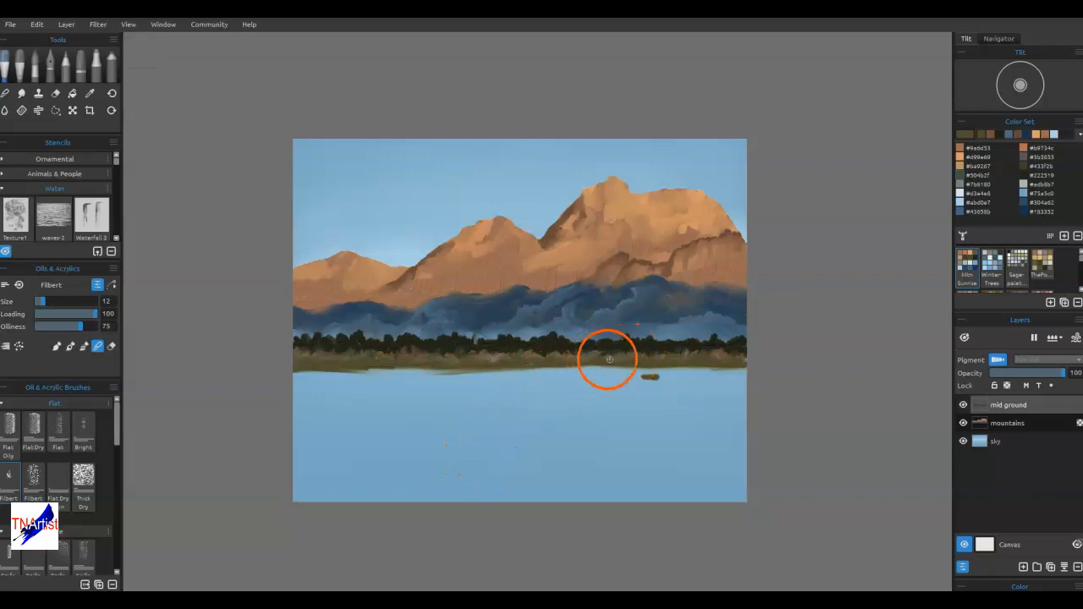
# - Sample a dark brown from the shore and paint winding riverbank outlines from the waterline down to the canvas's bottom edge
pyautogui.press('alt')
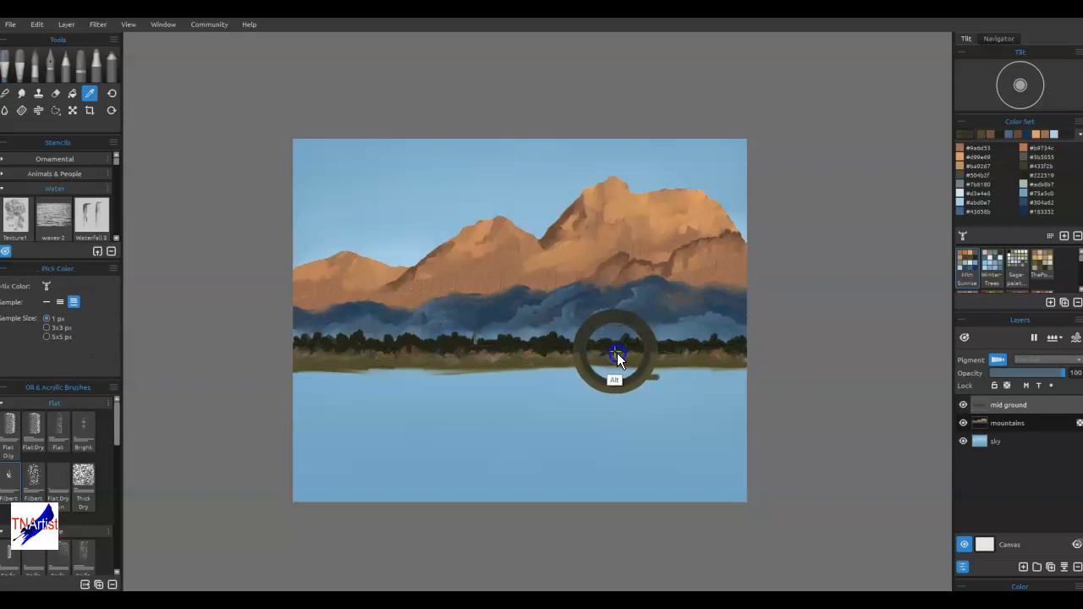
pyautogui.moveTo(295, 373)
pyautogui.mouseDown()
pyautogui.moveTo(479, 392)
pyautogui.moveTo(452, 387)
pyautogui.moveTo(476, 397)
pyautogui.moveTo(337, 434)
pyautogui.moveTo(526, 500)
pyautogui.mouseUp()
pyautogui.moveTo(716, 430)
pyautogui.mouseDown()
pyautogui.moveTo(732, 429)
pyautogui.moveTo(650, 427)
pyautogui.mouseUp()
pyautogui.moveTo(757, 428)
pyautogui.mouseDown()
pyautogui.moveTo(496, 421)
pyautogui.moveTo(597, 403)
pyautogui.moveTo(528, 388)
pyautogui.moveTo(536, 383)
pyautogui.moveTo(525, 376)
pyautogui.moveTo(443, 370)
pyautogui.moveTo(610, 392)
pyautogui.moveTo(587, 396)
pyautogui.moveTo(603, 402)
pyautogui.moveTo(592, 415)
pyautogui.moveTo(557, 418)
pyautogui.moveTo(753, 426)
pyautogui.mouseUp()
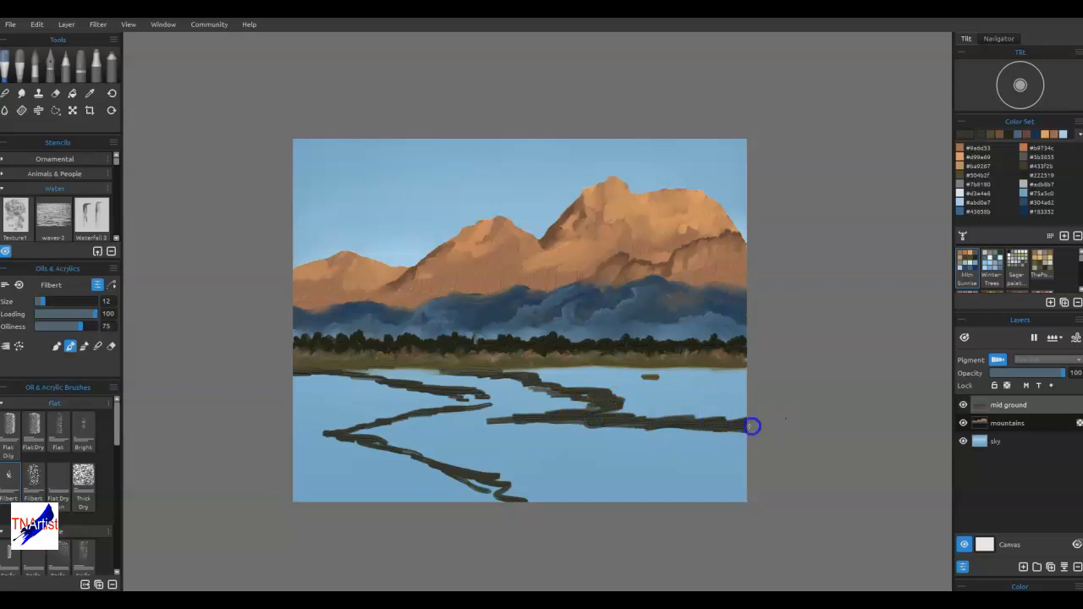
pyautogui.moveTo(496, 493)
pyautogui.mouseDown()
pyautogui.moveTo(581, 501)
pyautogui.moveTo(513, 485)
pyautogui.moveTo(509, 495)
pyautogui.moveTo(591, 506)
pyautogui.mouseUp()
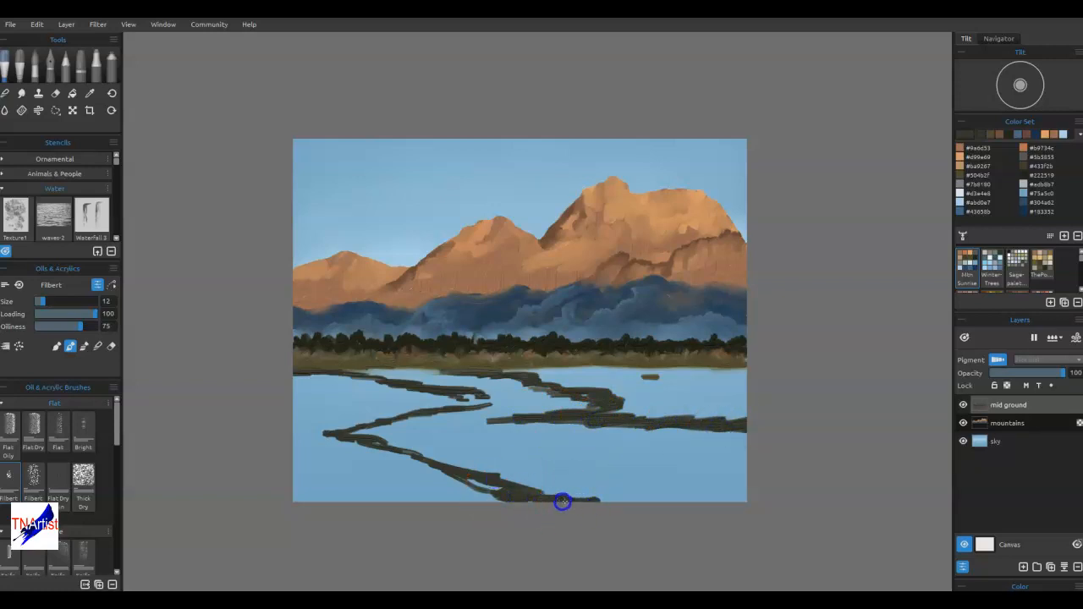
pyautogui.moveTo(486, 399); pyautogui.dragTo(429, 411)
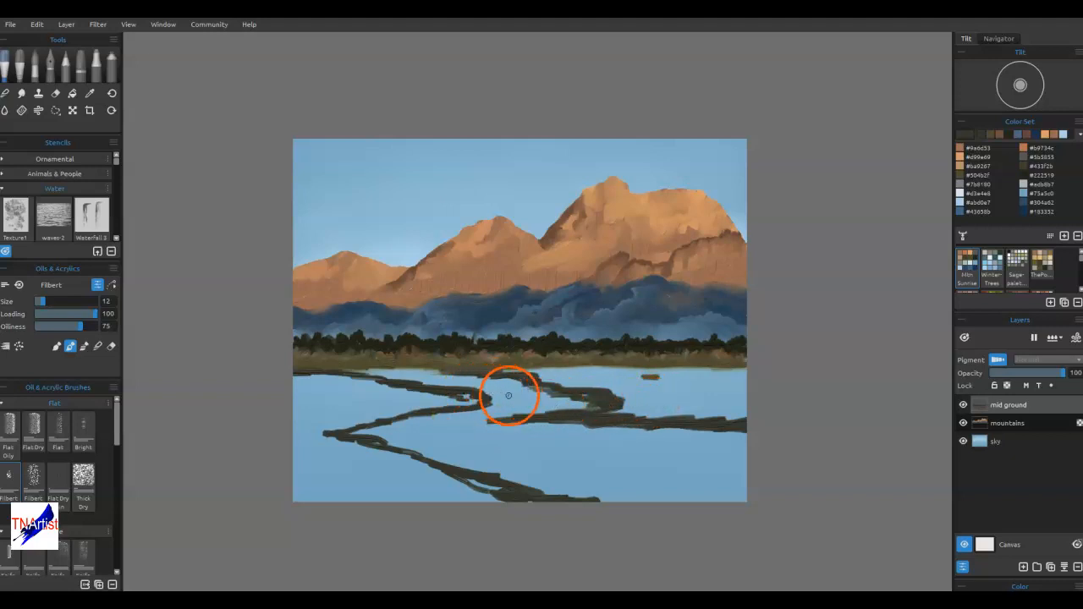
# - Add dark strokes to extend the right bank to the canvas edge and thicken the upper left bank
pyautogui.moveTo(672, 392); pyautogui.dragTo(724, 391)
pyautogui.moveTo(760, 390)
pyautogui.mouseDown()
pyautogui.moveTo(670, 384)
pyautogui.moveTo(644, 394)
pyautogui.moveTo(745, 399)
pyautogui.mouseUp()
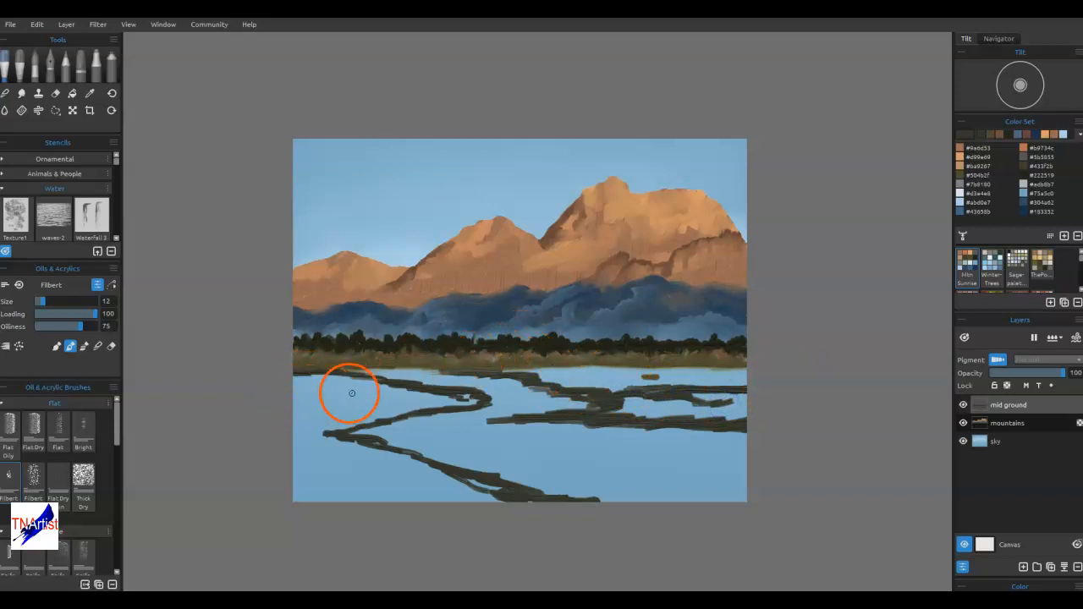
pyautogui.moveTo(387, 382); pyautogui.dragTo(291, 377)
# - Reduce the Round Soft eraser to size 12 and lightly erase paint above the upper left bank
pyautogui.press('e')
pyautogui.press('[')
pyautogui.press('[')
pyautogui.press('[')
pyautogui.press('[')
pyautogui.press('[')
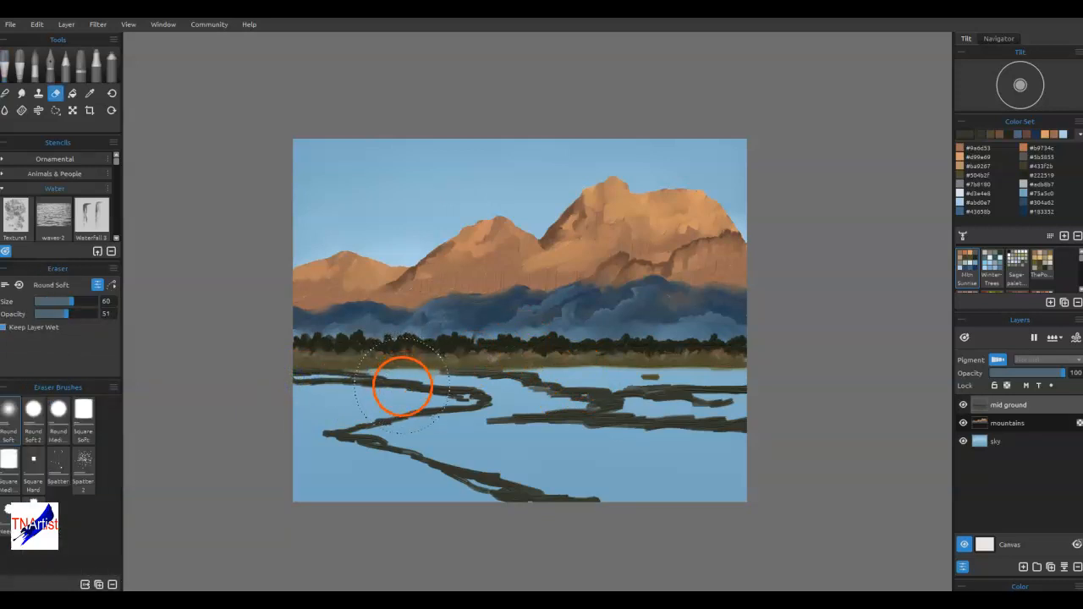
pyautogui.moveTo(419, 379); pyautogui.dragTo(420, 379)
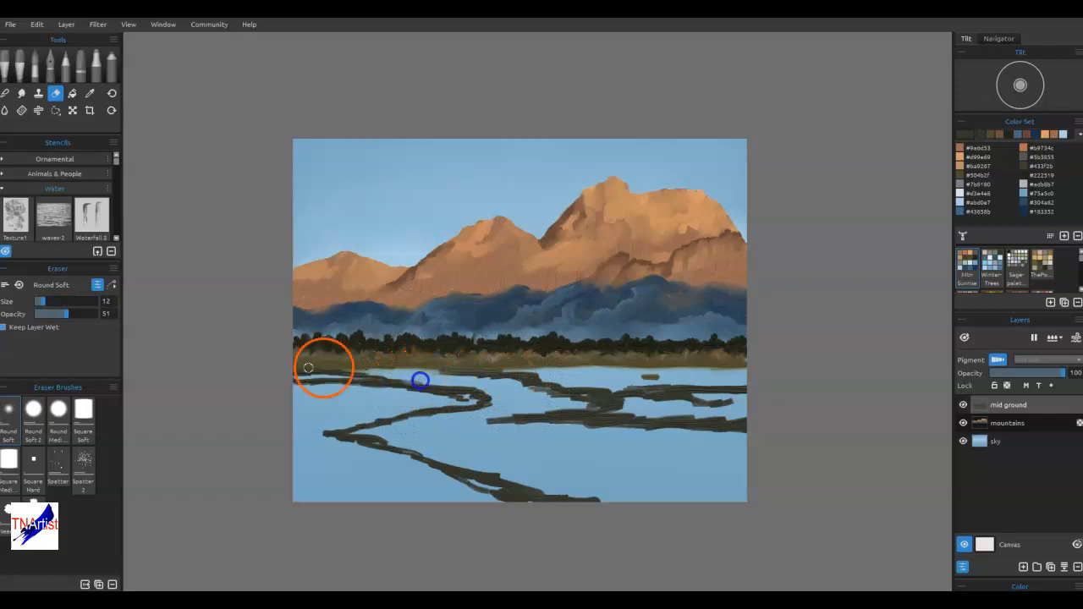
# - Use the Square Soft eraser at size 18 to clean the water's edge along the upper left bank
pyautogui.click(85, 427)
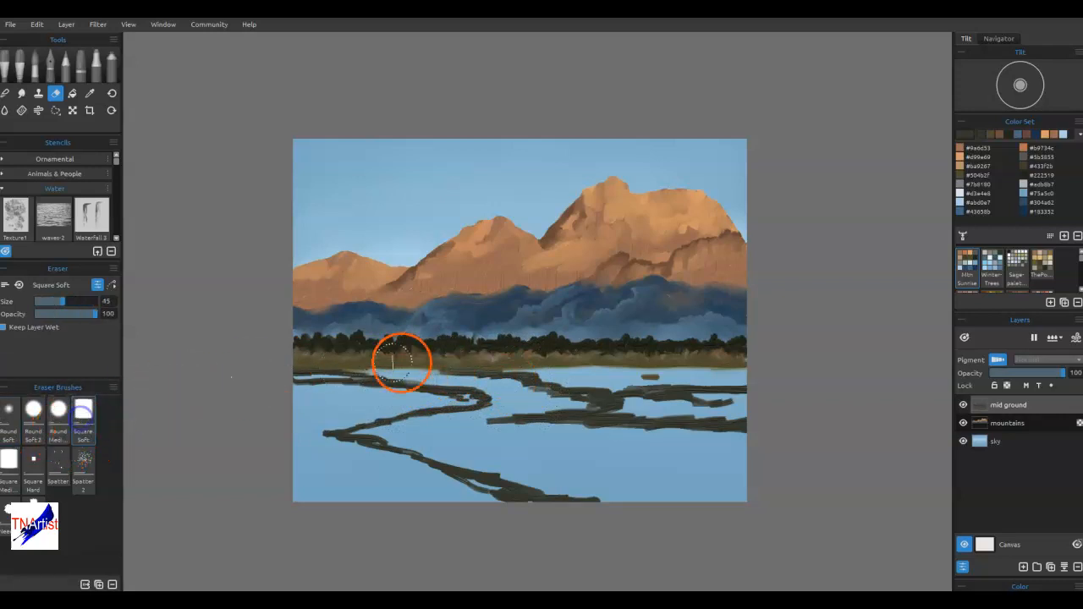
pyautogui.press('[')
pyautogui.press('[')
pyautogui.press('[')
pyautogui.press('[')
pyautogui.press('[')
pyautogui.moveTo(437, 382); pyautogui.dragTo(346, 377)
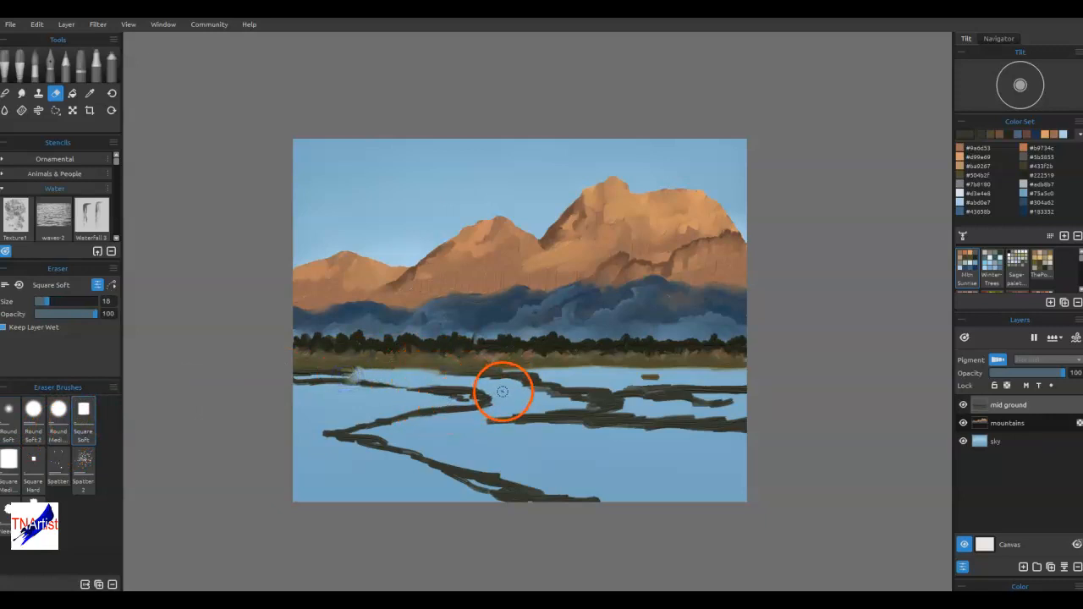
# - Return to the Filbert brush and fill the upper left bank with dark paint up to the shore band
pyautogui.press('e')
pyautogui.moveTo(341, 380)
pyautogui.mouseDown()
pyautogui.moveTo(419, 388)
pyautogui.moveTo(298, 375)
pyautogui.mouseUp()
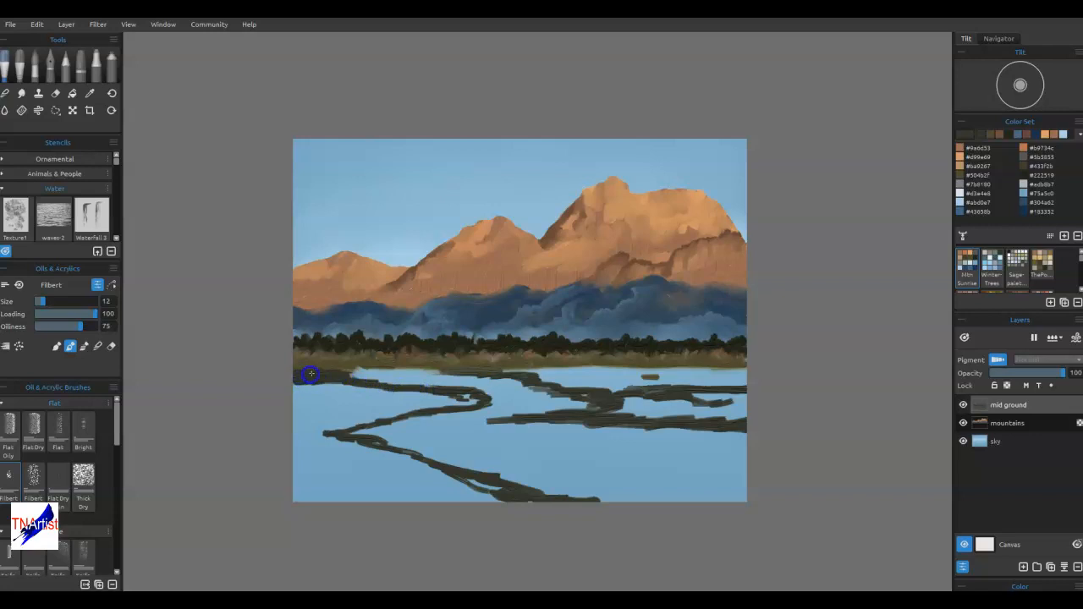
pyautogui.moveTo(377, 386); pyautogui.dragTo(395, 387)
pyautogui.moveTo(333, 370); pyautogui.dragTo(365, 366)
# - Sample the shore's olive, dab vertical marks in the water, paint olive on the right bank, and set the brush to paint and blend
pyautogui.keyDown('alt'); pyautogui.click(347, 366); pyautogui.keyUp('alt')
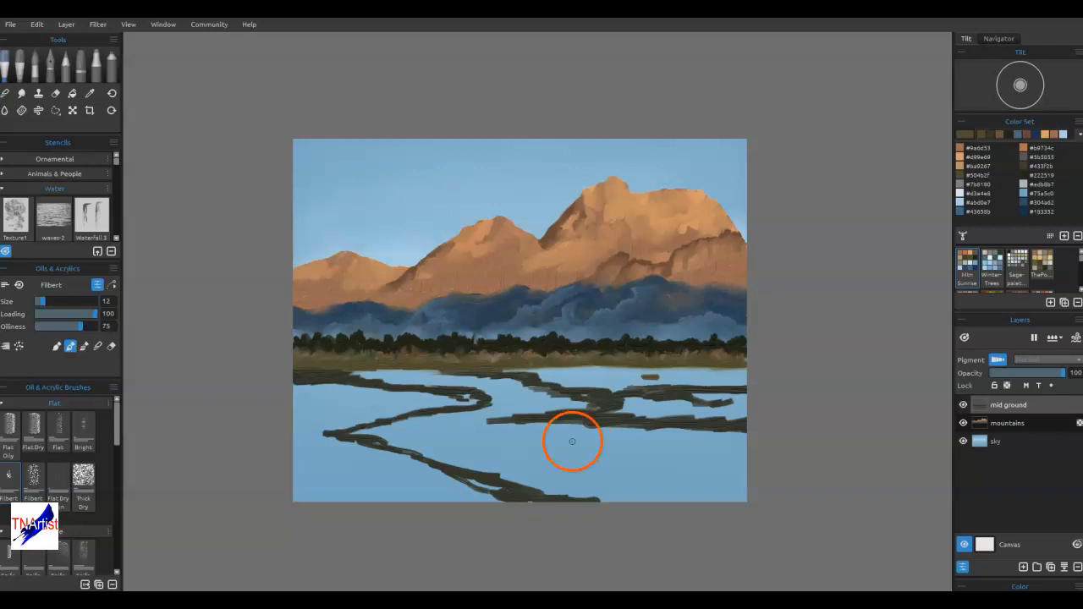
pyautogui.moveTo(559, 435); pyautogui.dragTo(564, 446)
pyautogui.moveTo(571, 440)
pyautogui.mouseDown()
pyautogui.moveTo(621, 457)
pyautogui.moveTo(624, 442)
pyautogui.moveTo(697, 469)
pyautogui.mouseUp()
pyautogui.moveTo(741, 404)
pyautogui.mouseDown()
pyautogui.moveTo(659, 418)
pyautogui.moveTo(672, 409)
pyautogui.moveTo(604, 402)
pyautogui.moveTo(665, 411)
pyautogui.moveTo(630, 404)
pyautogui.mouseUp()
pyautogui.click(84, 346)
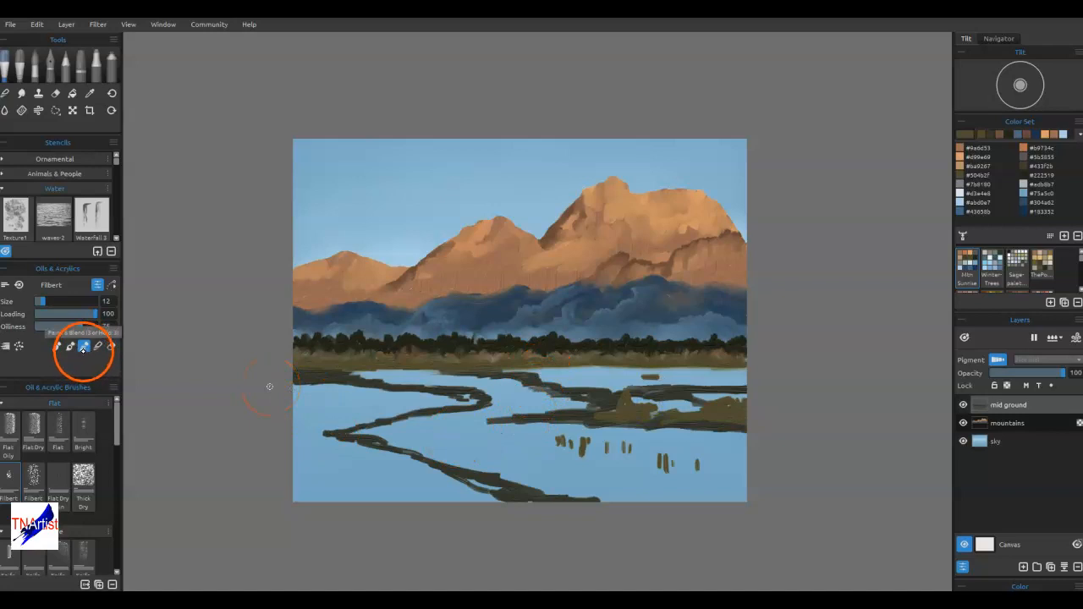
pyautogui.moveTo(553, 437); pyautogui.dragTo(495, 443)
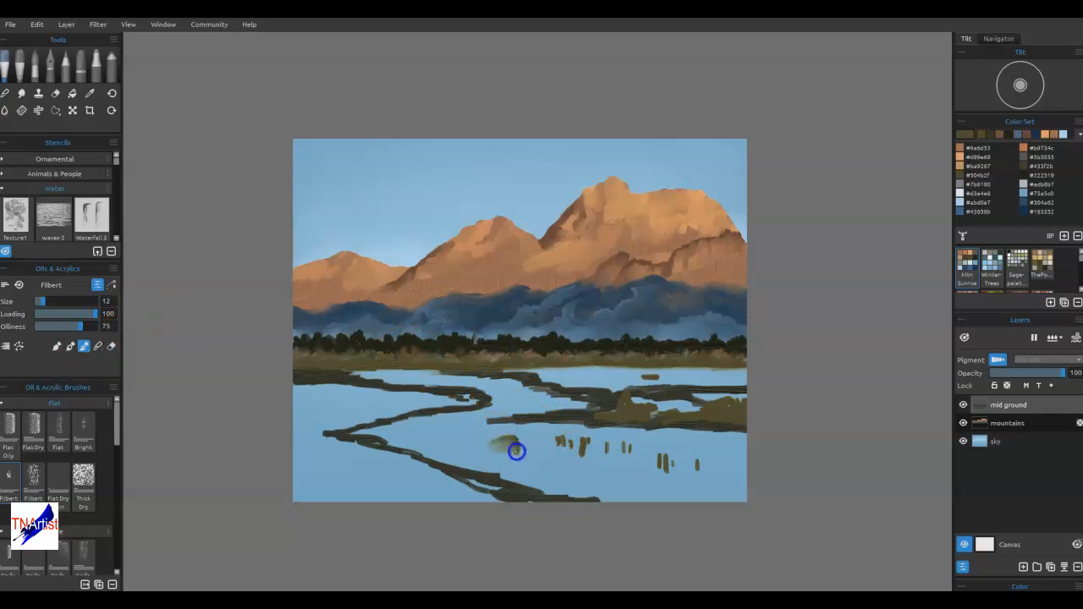
pyautogui.moveTo(546, 444)
pyautogui.mouseDown()
pyautogui.moveTo(606, 425)
pyautogui.moveTo(475, 459)
pyautogui.moveTo(512, 447)
pyautogui.mouseUp()
pyautogui.hotkey('ctrl', 'z')
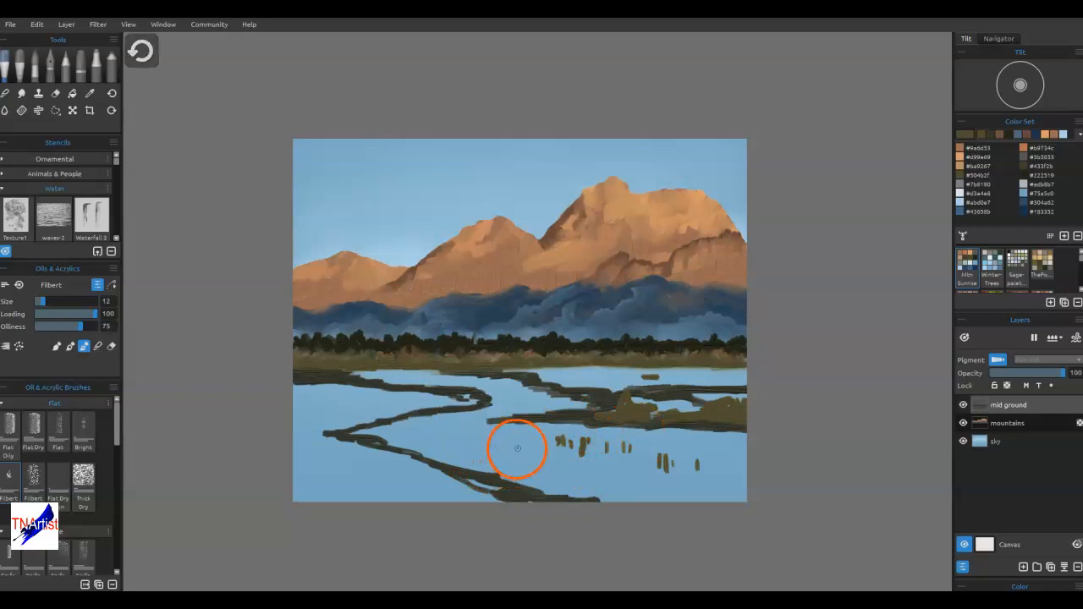
# - Blend olive across the right bank and fill the inside of the left riverbend
pyautogui.moveTo(664, 383)
pyautogui.mouseDown()
pyautogui.moveTo(612, 414)
pyautogui.moveTo(650, 402)
pyautogui.moveTo(698, 411)
pyautogui.moveTo(687, 409)
pyautogui.moveTo(697, 395)
pyautogui.moveTo(680, 397)
pyautogui.moveTo(732, 394)
pyautogui.moveTo(407, 397)
pyautogui.moveTo(350, 377)
pyautogui.moveTo(292, 394)
pyautogui.moveTo(317, 382)
pyautogui.moveTo(481, 400)
pyautogui.moveTo(401, 407)
pyautogui.moveTo(455, 406)
pyautogui.mouseUp()
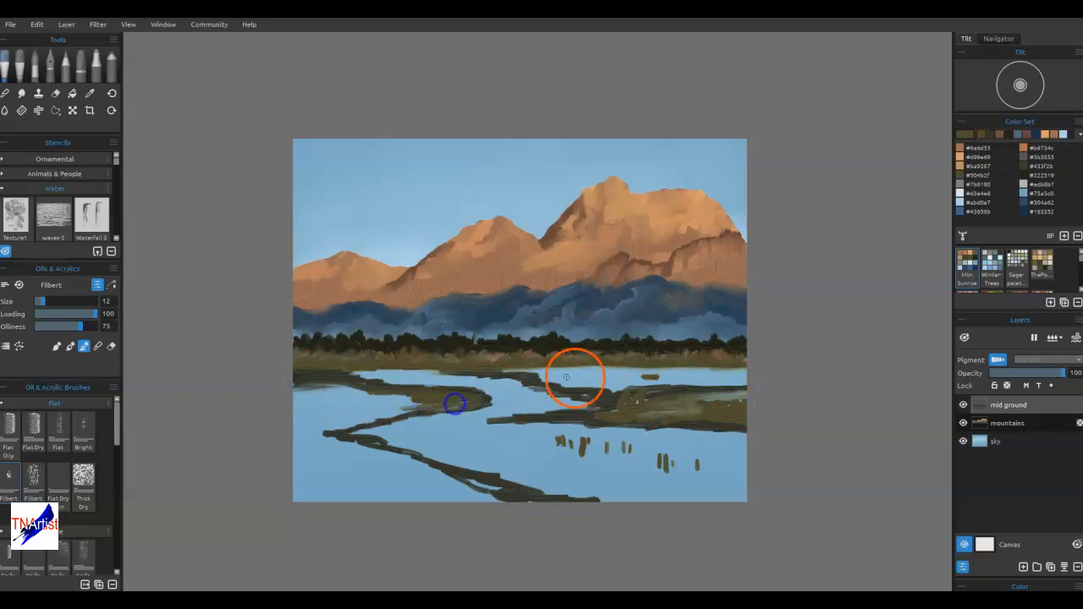
pyautogui.moveTo(644, 348)
pyautogui.mouseDown()
pyautogui.moveTo(611, 384)
pyautogui.moveTo(643, 349)
pyautogui.moveTo(657, 377)
pyautogui.mouseUp()
# - Set the Filbert brush to size 16, sample a dark bank tone, and cover the water behind the right bank with land
pyautogui.press(']')
pyautogui.keyDown('alt'); pyautogui.click(591, 397); pyautogui.keyUp('alt')
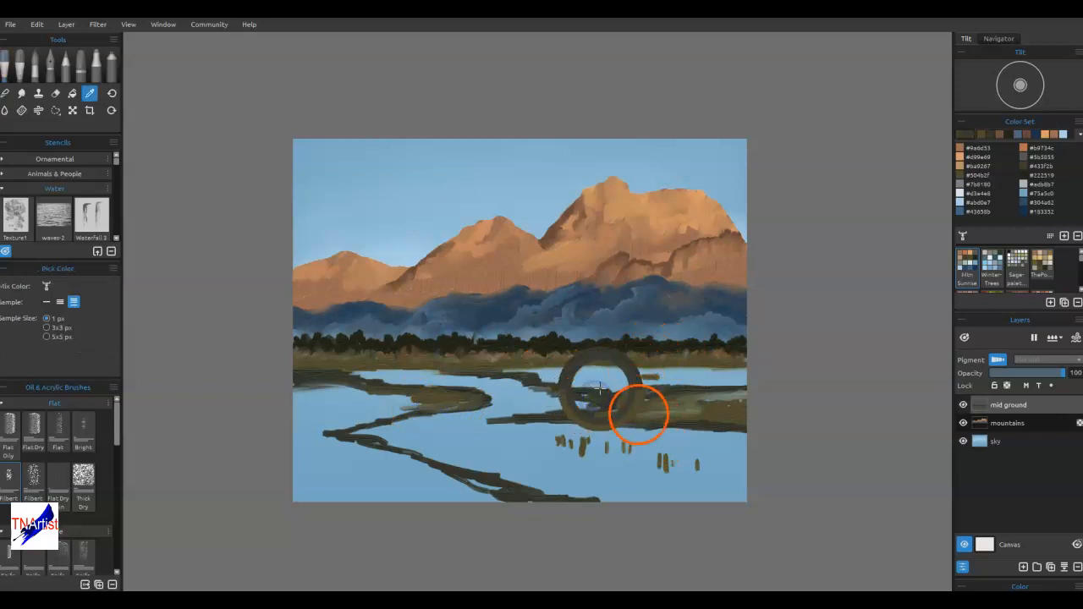
pyautogui.moveTo(655, 397); pyautogui.dragTo(663, 388)
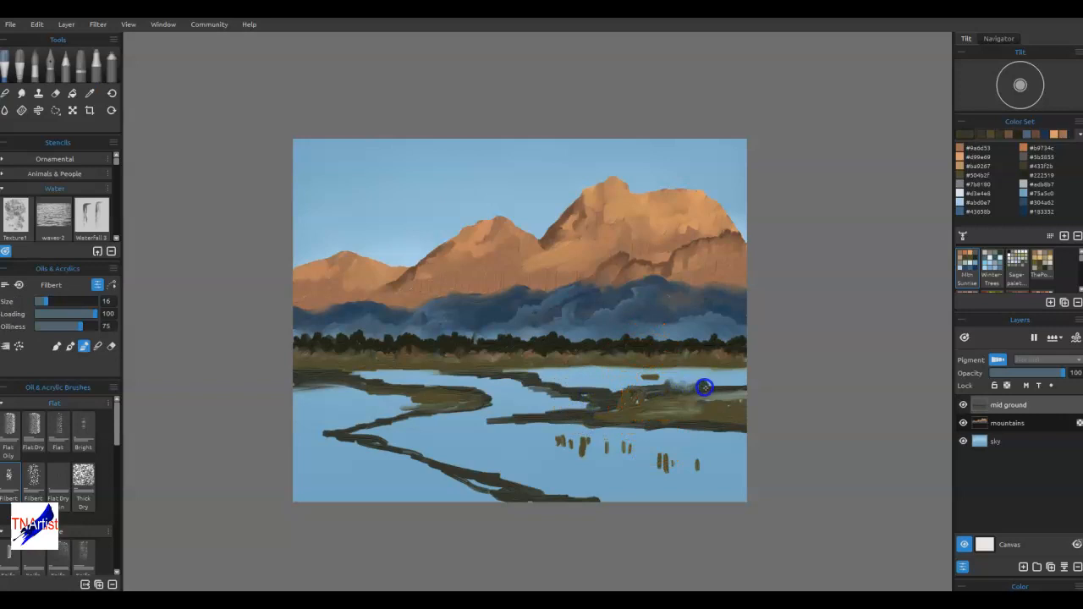
pyautogui.click(71, 347)
pyautogui.moveTo(730, 382)
pyautogui.mouseDown()
pyautogui.moveTo(721, 398)
pyautogui.moveTo(708, 392)
pyautogui.moveTo(728, 404)
pyautogui.moveTo(692, 400)
pyautogui.moveTo(735, 377)
pyautogui.moveTo(699, 380)
pyautogui.mouseUp()
pyautogui.moveTo(630, 387)
pyautogui.mouseDown()
pyautogui.moveTo(678, 388)
pyautogui.moveTo(590, 392)
pyautogui.moveTo(679, 363)
pyautogui.moveTo(734, 380)
pyautogui.moveTo(712, 359)
pyautogui.moveTo(703, 367)
pyautogui.moveTo(743, 375)
pyautogui.moveTo(681, 379)
pyautogui.moveTo(735, 387)
pyautogui.moveTo(694, 410)
pyautogui.mouseUp()
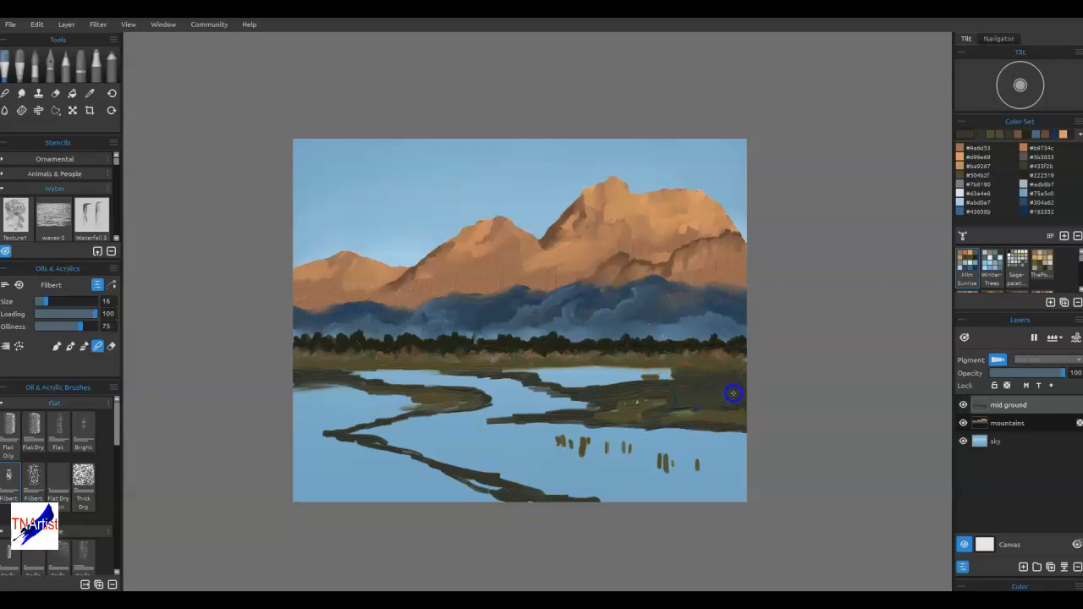
# - Blend the right bank into the distant shore and soften the vertical dabs in the water into reflections
pyautogui.moveTo(646, 386)
pyautogui.mouseDown()
pyautogui.moveTo(621, 372)
pyautogui.moveTo(604, 389)
pyautogui.moveTo(618, 372)
pyautogui.moveTo(598, 370)
pyautogui.moveTo(591, 395)
pyautogui.moveTo(599, 384)
pyautogui.moveTo(571, 381)
pyautogui.moveTo(584, 372)
pyautogui.moveTo(558, 378)
pyautogui.moveTo(584, 365)
pyautogui.moveTo(555, 381)
pyautogui.mouseUp()
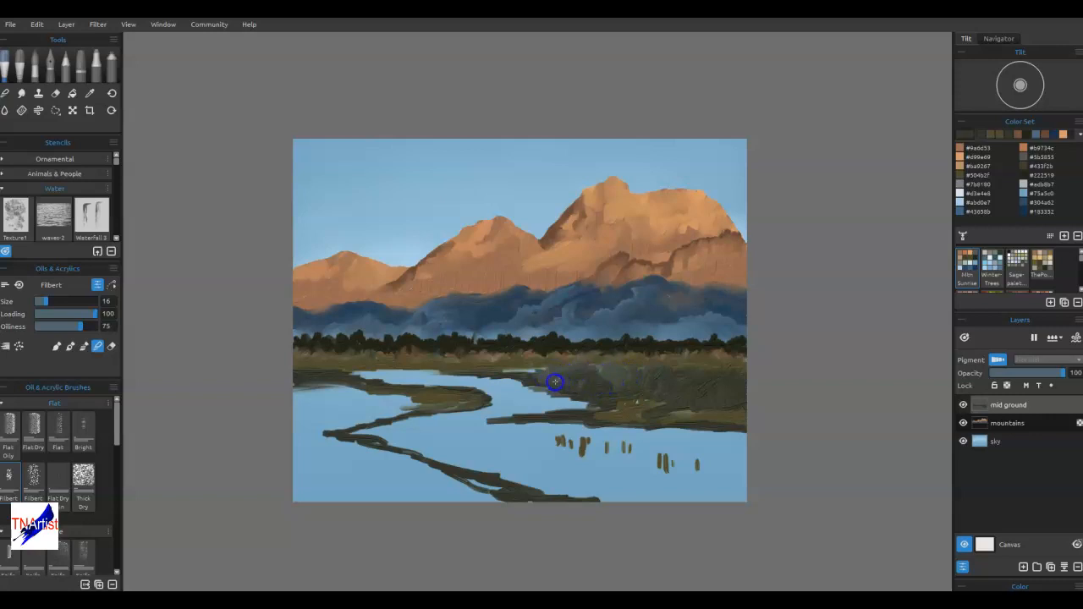
pyautogui.moveTo(693, 337)
pyautogui.mouseDown()
pyautogui.moveTo(639, 373)
pyautogui.moveTo(608, 368)
pyautogui.moveTo(592, 396)
pyautogui.moveTo(637, 409)
pyautogui.moveTo(601, 411)
pyautogui.moveTo(690, 418)
pyautogui.moveTo(728, 405)
pyautogui.moveTo(697, 415)
pyautogui.moveTo(720, 420)
pyautogui.moveTo(700, 408)
pyautogui.moveTo(620, 413)
pyautogui.mouseUp()
pyautogui.moveTo(698, 412)
pyautogui.mouseDown()
pyautogui.moveTo(696, 471)
pyautogui.moveTo(655, 476)
pyautogui.moveTo(670, 456)
pyautogui.moveTo(671, 470)
pyautogui.moveTo(627, 443)
pyautogui.moveTo(578, 456)
pyautogui.mouseUp()
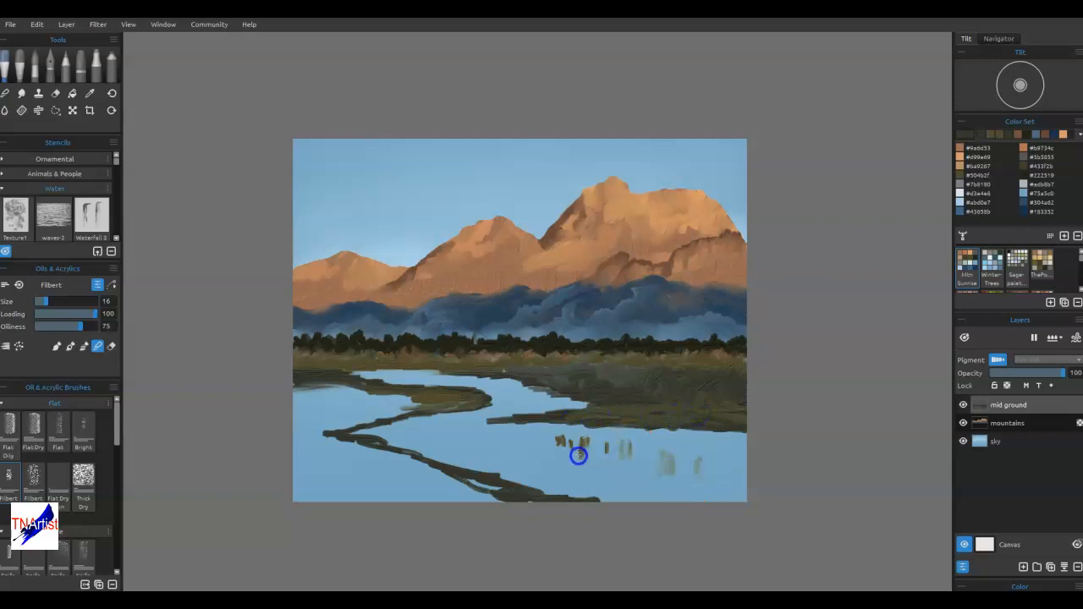
# - Fill the left riverbend and the lower left foreground bank with dark paint, covering the remaining water patches
pyautogui.moveTo(385, 378)
pyautogui.mouseDown()
pyautogui.moveTo(347, 385)
pyautogui.moveTo(453, 396)
pyautogui.moveTo(418, 409)
pyautogui.moveTo(479, 396)
pyautogui.moveTo(363, 423)
pyautogui.moveTo(390, 414)
pyautogui.moveTo(354, 413)
pyautogui.moveTo(390, 393)
pyautogui.moveTo(327, 385)
pyautogui.moveTo(303, 392)
pyautogui.moveTo(332, 399)
pyautogui.moveTo(304, 424)
pyautogui.moveTo(362, 414)
pyautogui.moveTo(296, 408)
pyautogui.mouseUp()
pyautogui.press('b')
pyautogui.moveTo(385, 405); pyautogui.dragTo(331, 437)
pyautogui.moveTo(282, 466)
pyautogui.mouseDown()
pyautogui.moveTo(313, 503)
pyautogui.moveTo(309, 522)
pyautogui.moveTo(295, 484)
pyautogui.moveTo(323, 452)
pyautogui.moveTo(347, 451)
pyautogui.moveTo(418, 509)
pyautogui.moveTo(458, 484)
pyautogui.moveTo(492, 488)
pyautogui.moveTo(511, 505)
pyautogui.mouseUp()
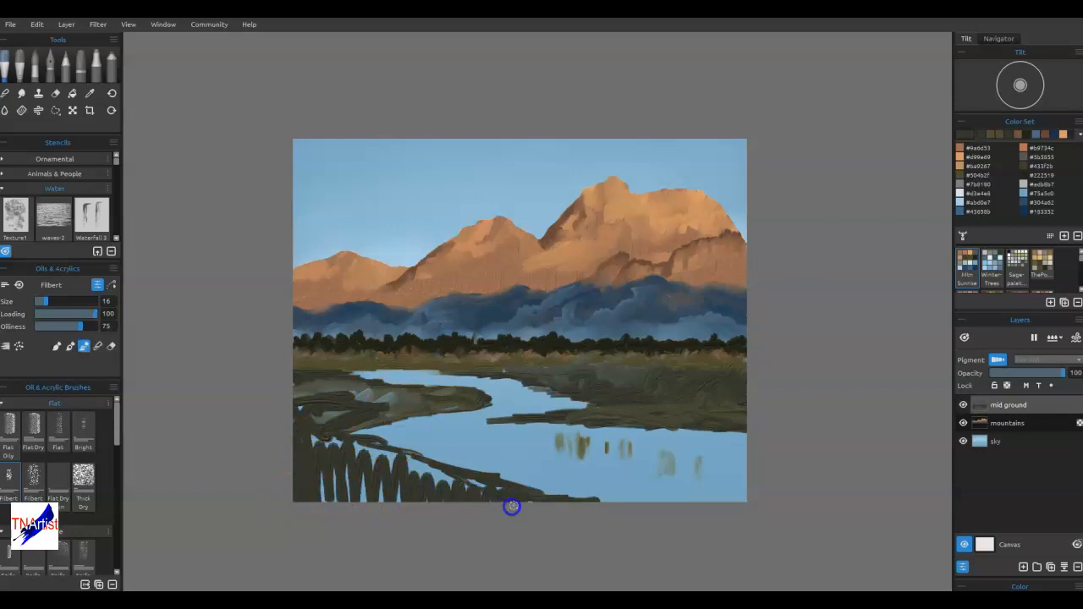
pyautogui.moveTo(431, 475)
pyautogui.mouseDown()
pyautogui.moveTo(369, 474)
pyautogui.moveTo(296, 421)
pyautogui.moveTo(314, 483)
pyautogui.moveTo(346, 477)
pyautogui.moveTo(416, 506)
pyautogui.moveTo(411, 454)
pyautogui.moveTo(320, 503)
pyautogui.moveTo(292, 450)
pyautogui.moveTo(330, 408)
pyautogui.moveTo(406, 409)
pyautogui.moveTo(341, 396)
pyautogui.moveTo(406, 408)
pyautogui.moveTo(481, 404)
pyautogui.moveTo(525, 432)
pyautogui.moveTo(452, 430)
pyautogui.mouseUp()
# - Lasso the middle reach of the river, clear the mid ground paint inside to sharpen its banks, and deselect
pyautogui.click(55, 111)
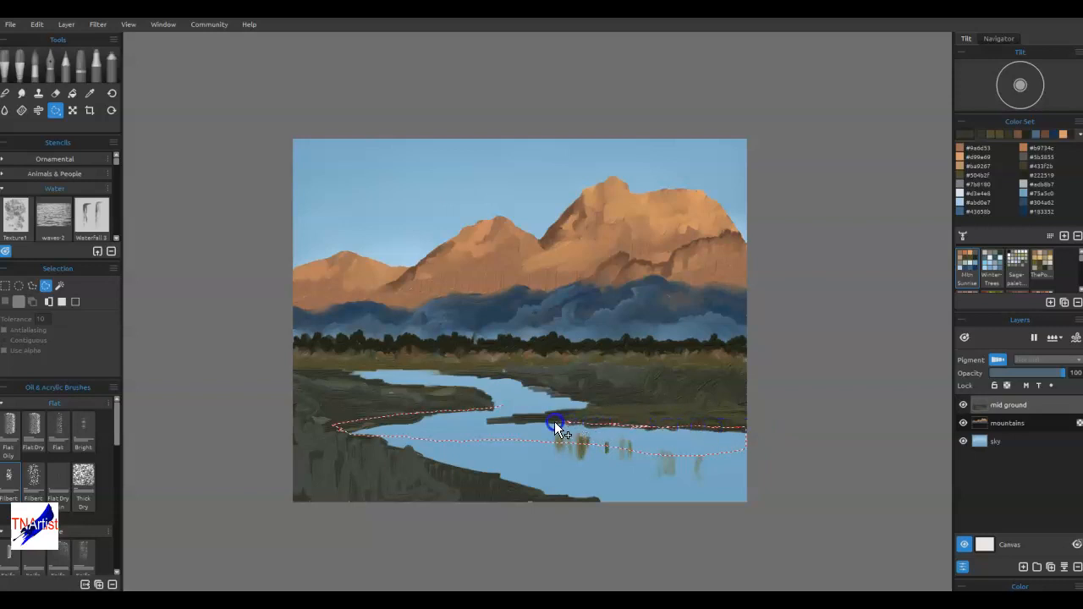
pyautogui.moveTo(493, 411); pyautogui.dragTo(522, 408)
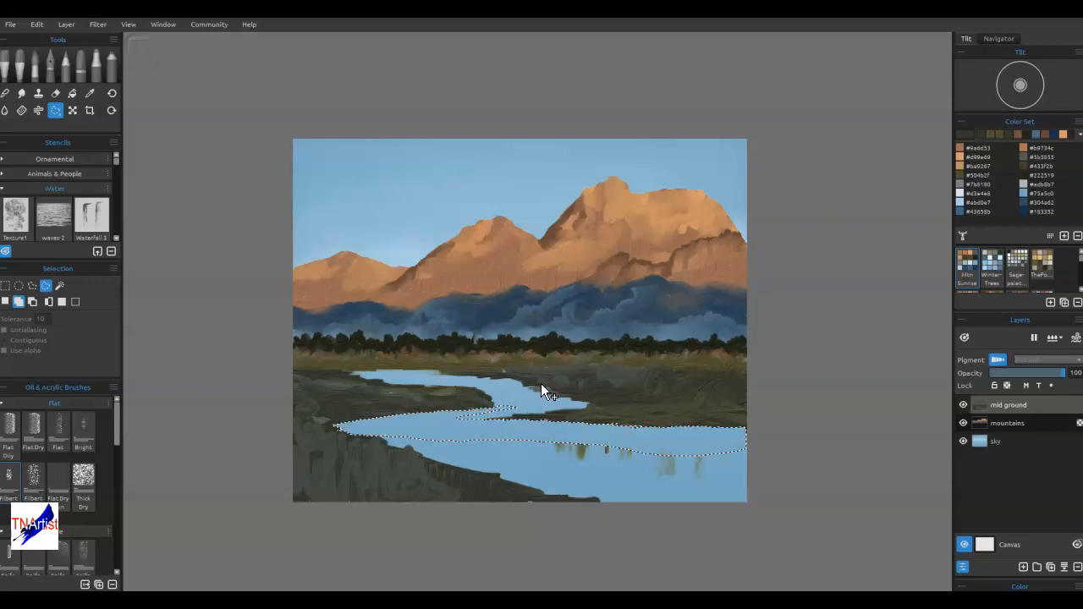
pyautogui.hotkey('ctrl', 'd')
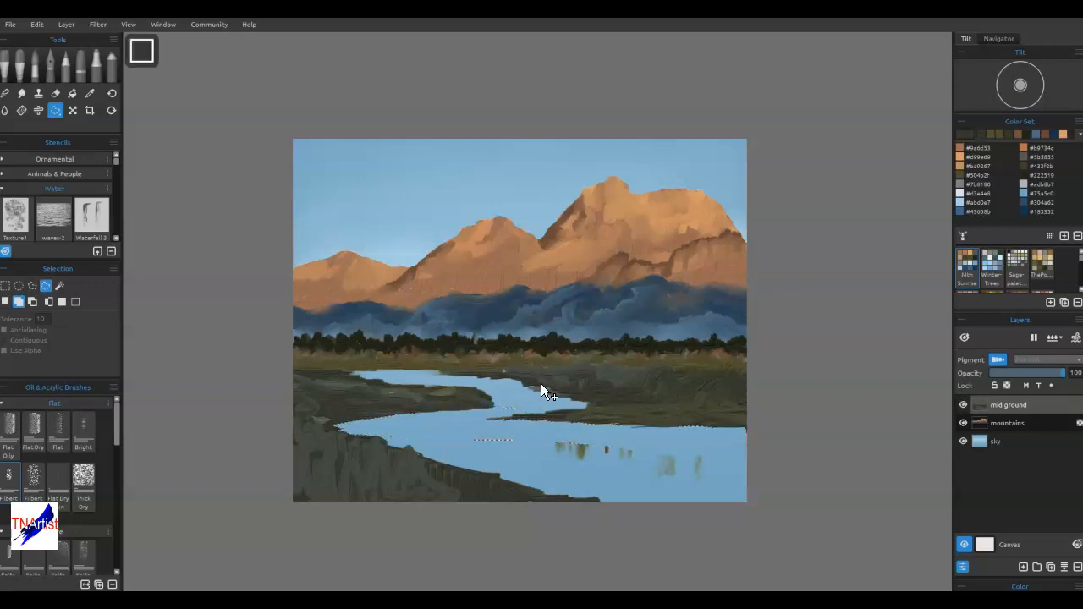
# - Lasso two inlets along the upper river's right bank, delete the mid ground paint inside them, and deselect
pyautogui.moveTo(541, 385); pyautogui.dragTo(466, 408)
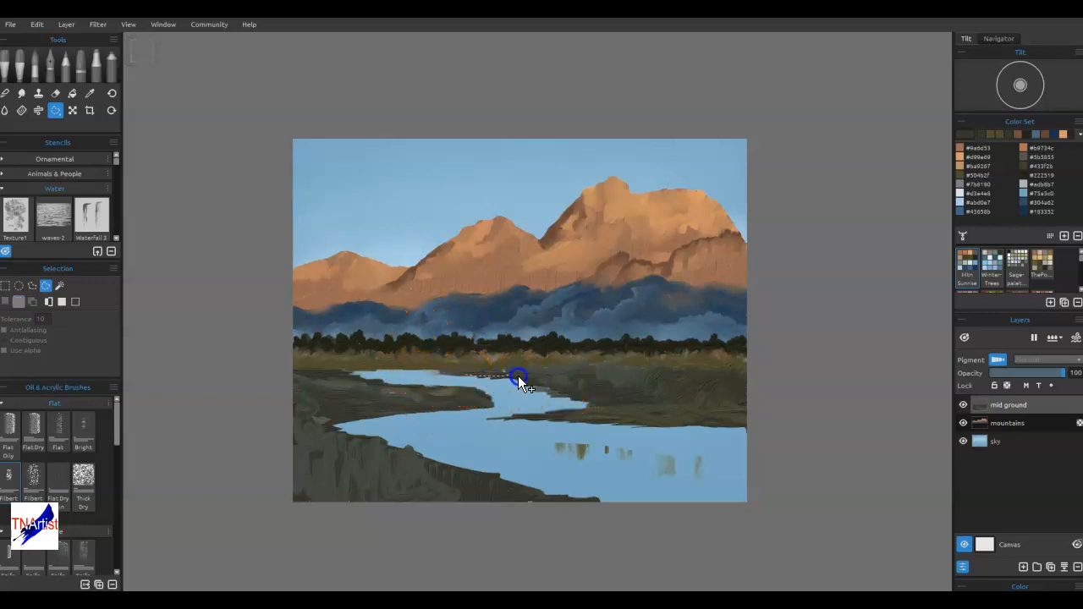
pyautogui.moveTo(496, 384)
pyautogui.mouseDown()
pyautogui.moveTo(609, 404)
pyautogui.moveTo(555, 411)
pyautogui.mouseUp()
pyautogui.press('Delete')
pyautogui.press('Delete')
pyautogui.click(840, 397)
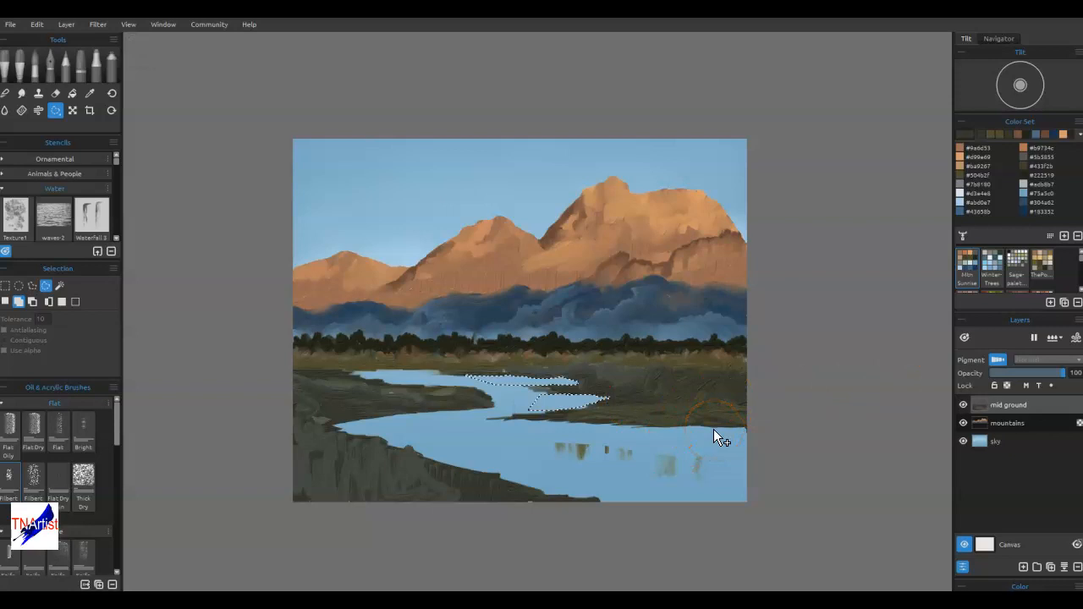
pyautogui.hotkey('ctrl', 'd')
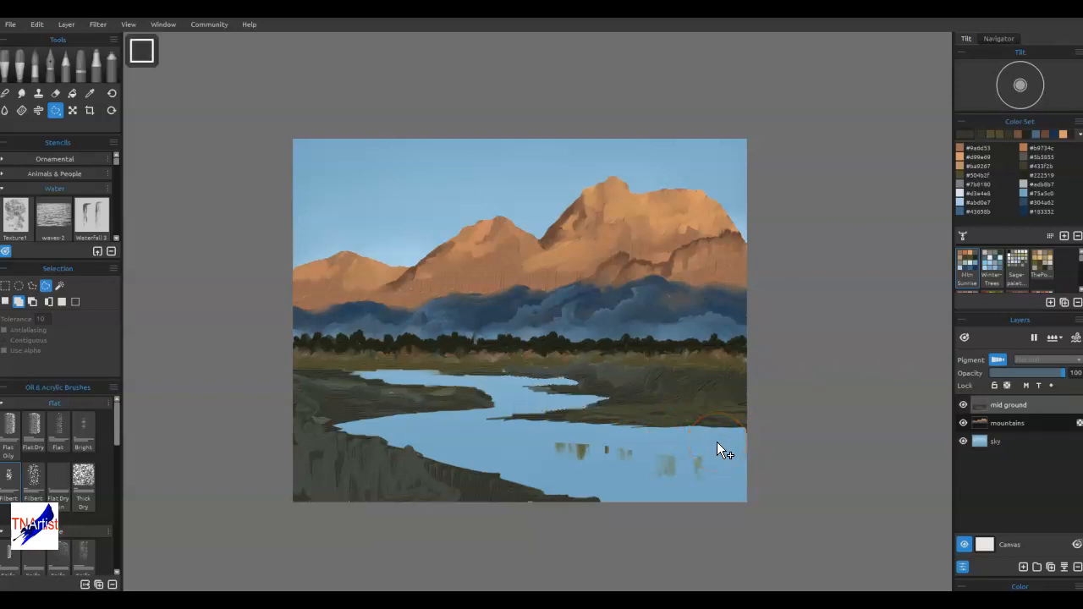
pyautogui.click(803, 272)
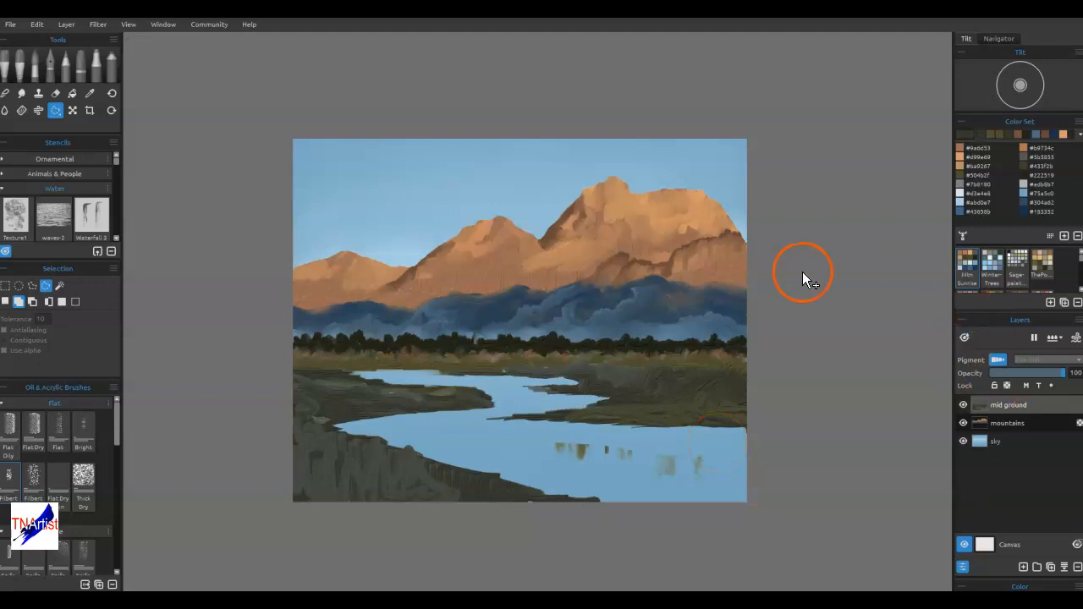